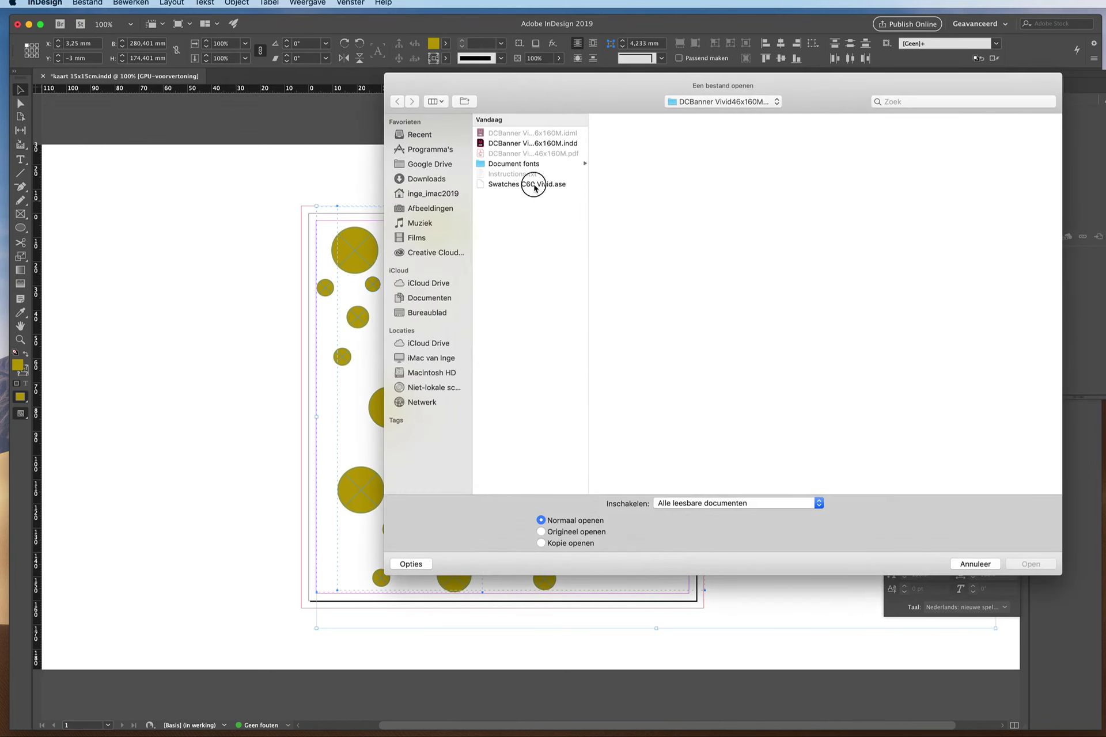
- Load the swatches from Swatches C60 Vivid.ase and move the SGold swatch into the Swatches C60 Vivid group
left_click(527, 184)
left_click(1033, 565)
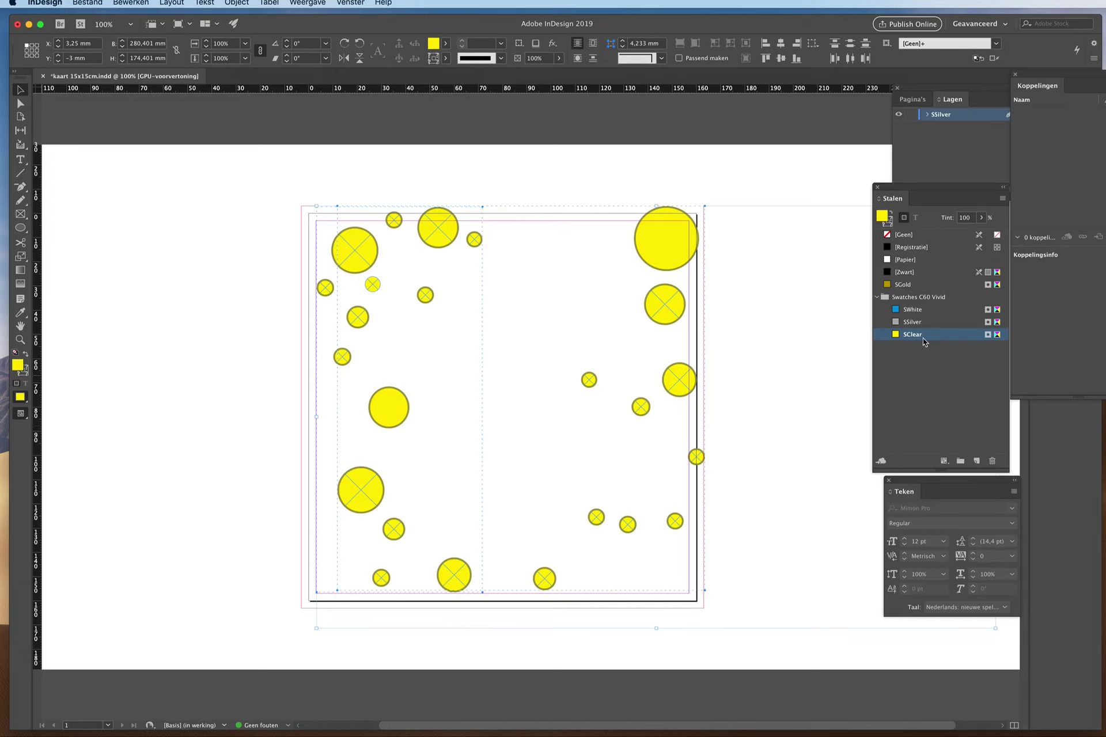
left_click(906, 286)
left_click_drag(887, 287, 913, 327)
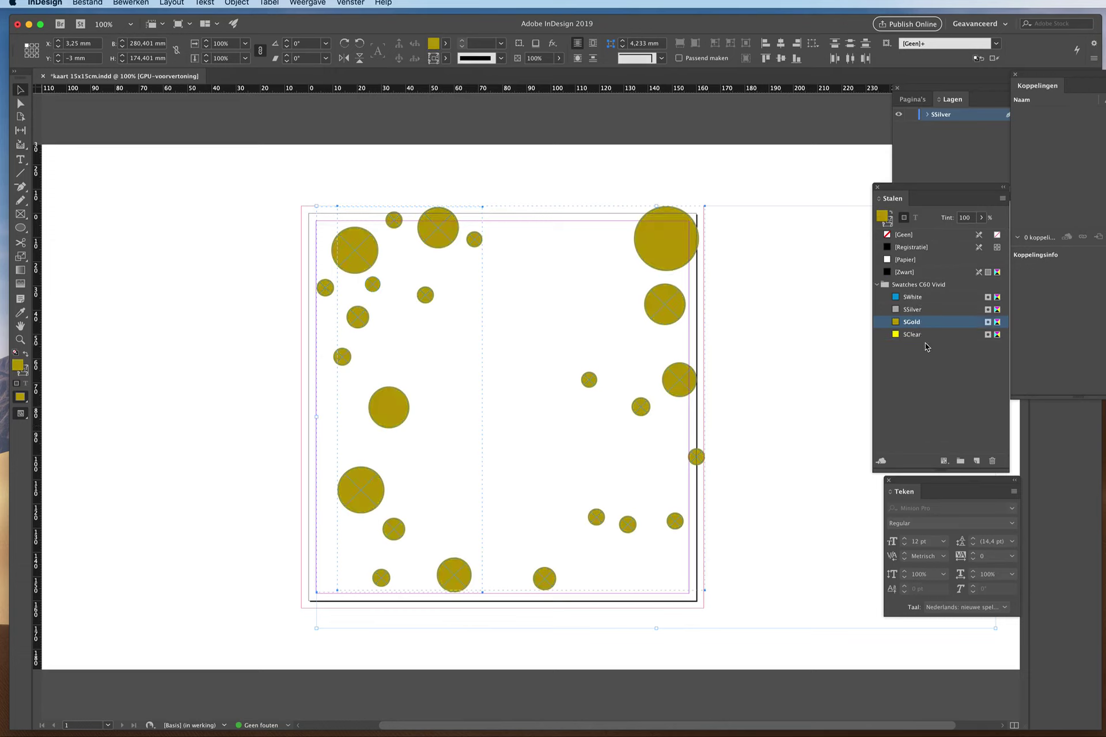
- Rename the SSilver layer to SGold and set its layer colour to Oker
left_click(941, 117)
double_click(941, 116)
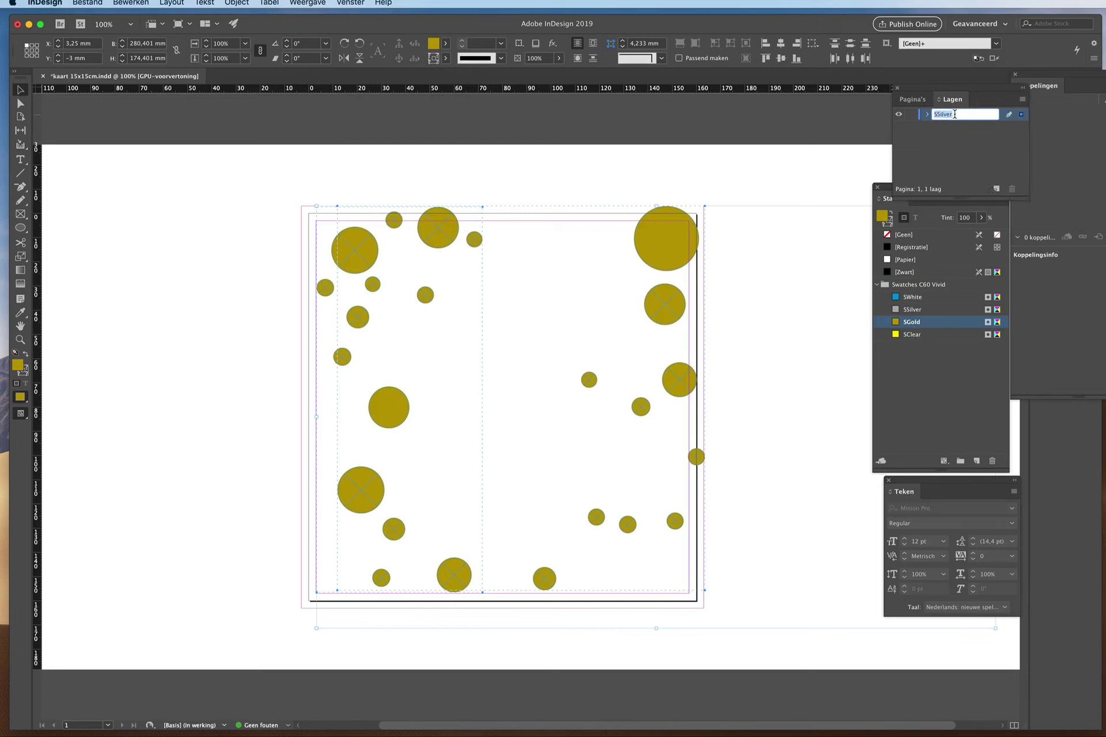
type("SGold")
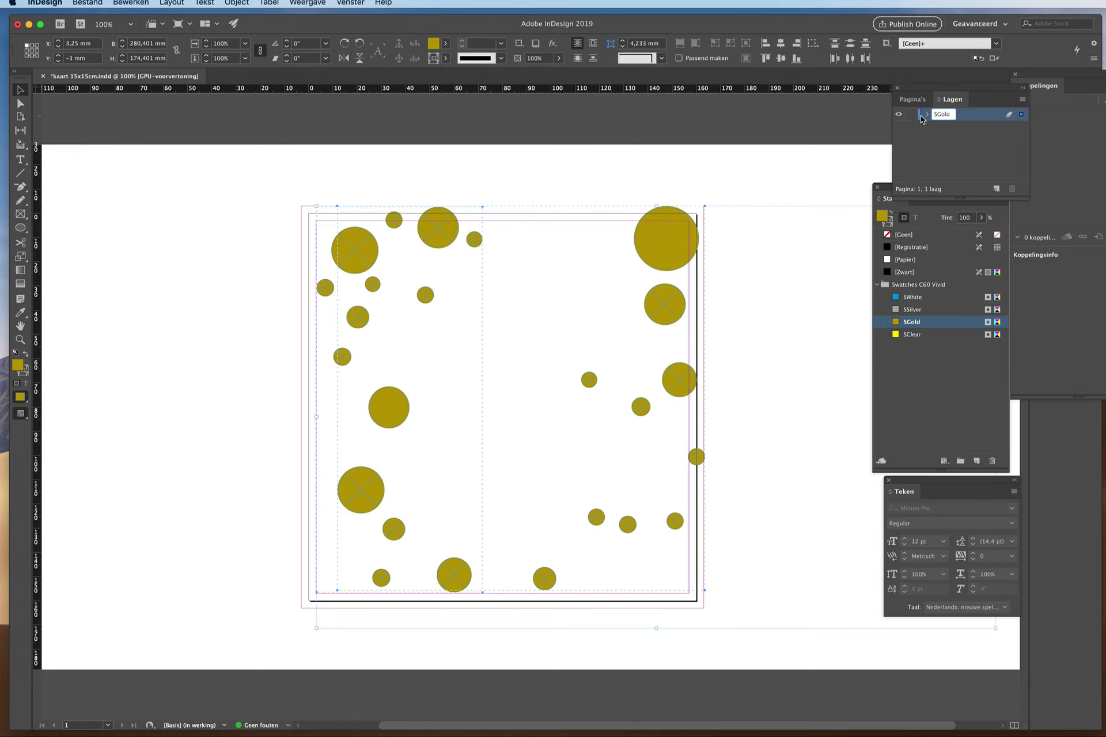
key("Return")
double_click(920, 117)
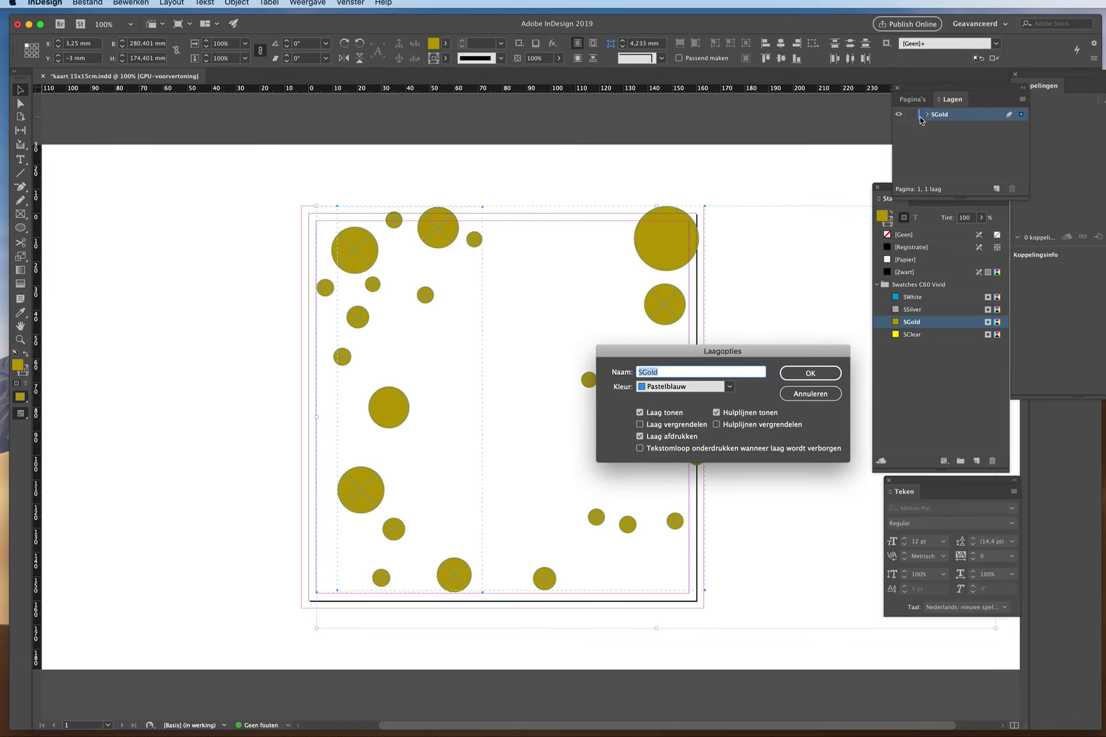
left_click(729, 387)
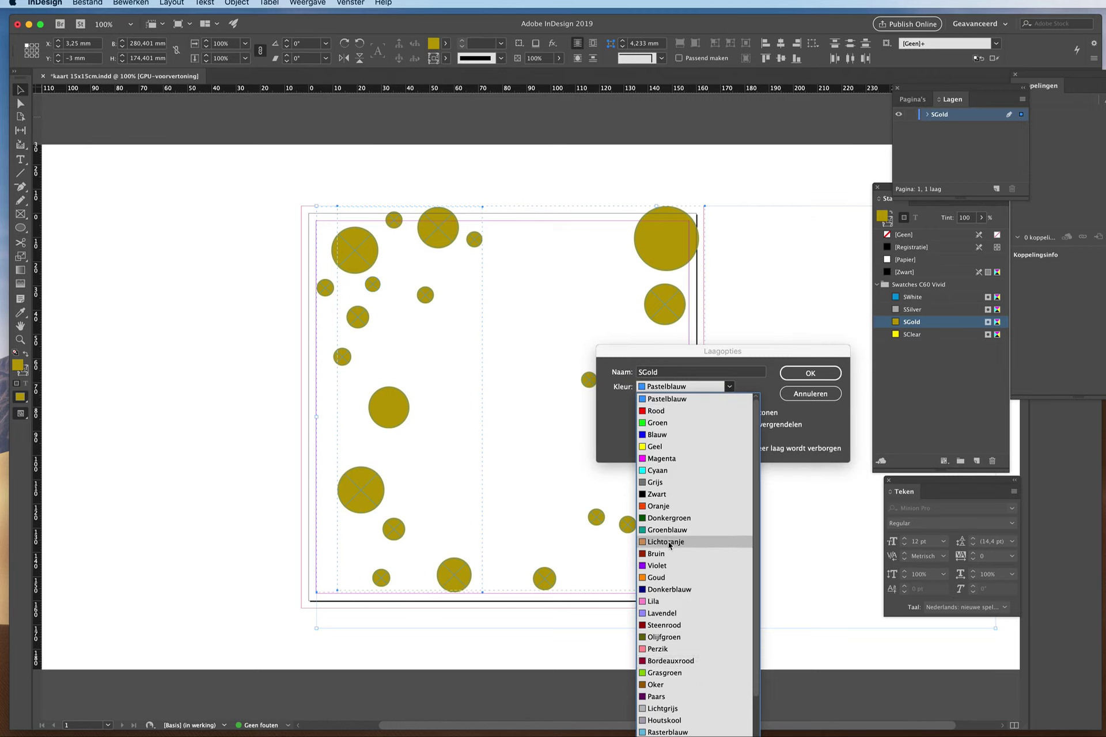
left_click(662, 685)
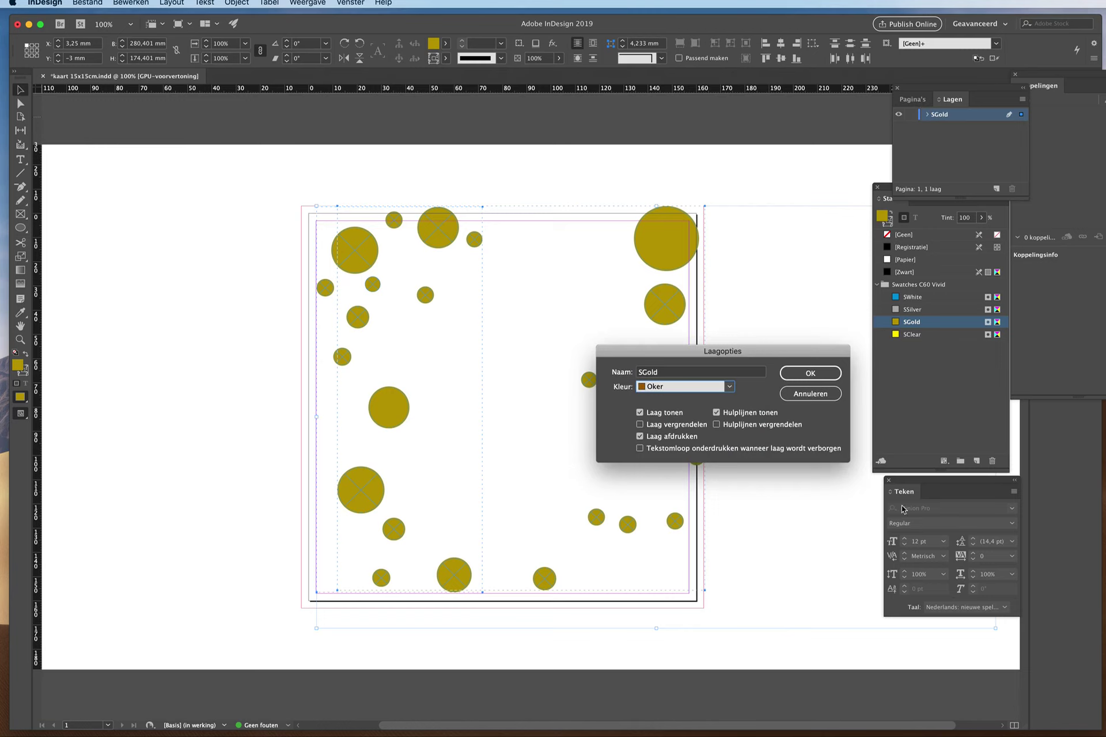
left_click(823, 378)
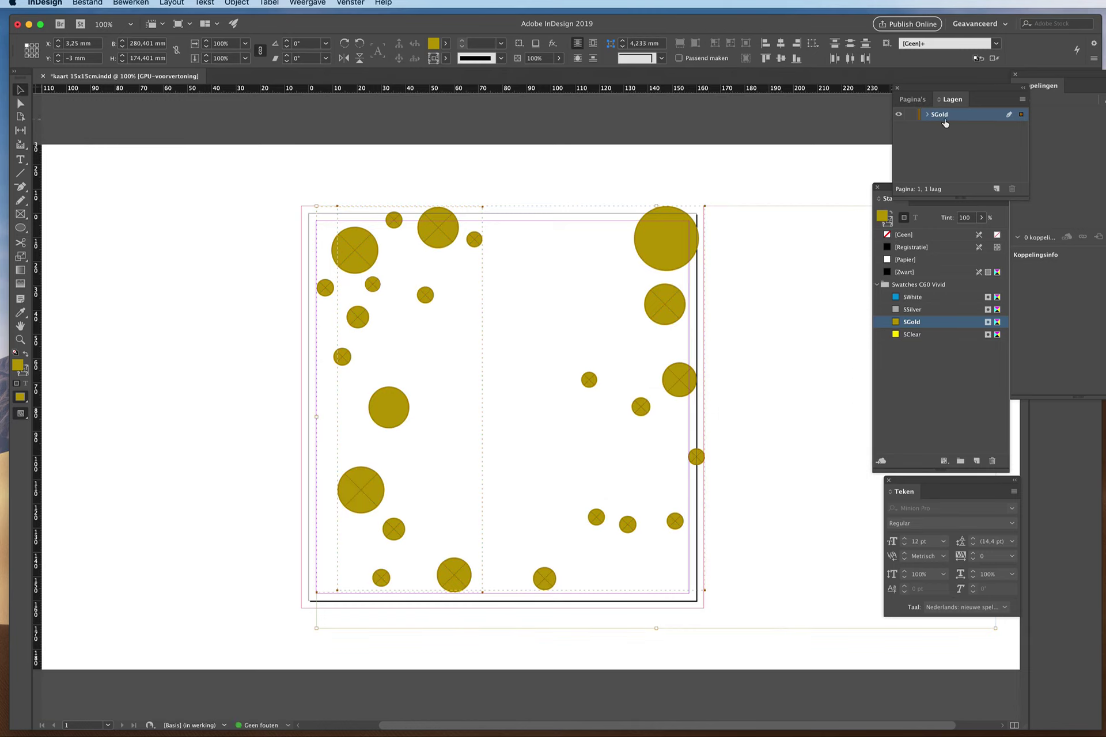
- Create a new layer named SSilver and set its layer colour to Grijs
left_click(996, 190)
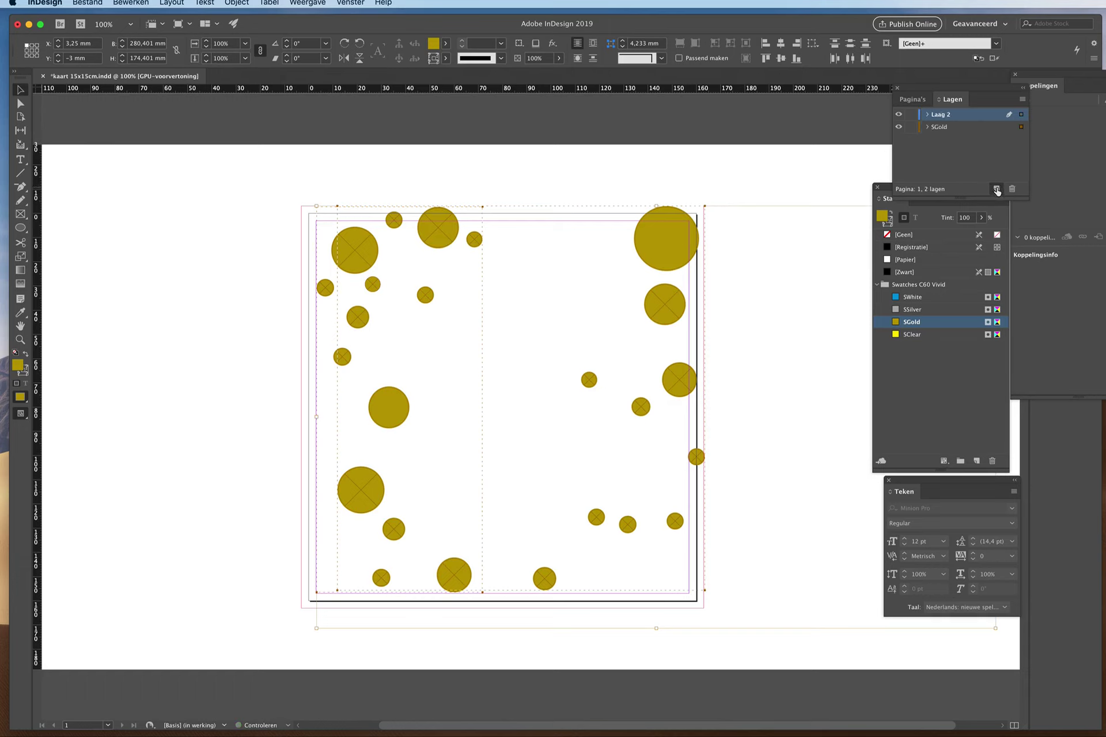
double_click(933, 115)
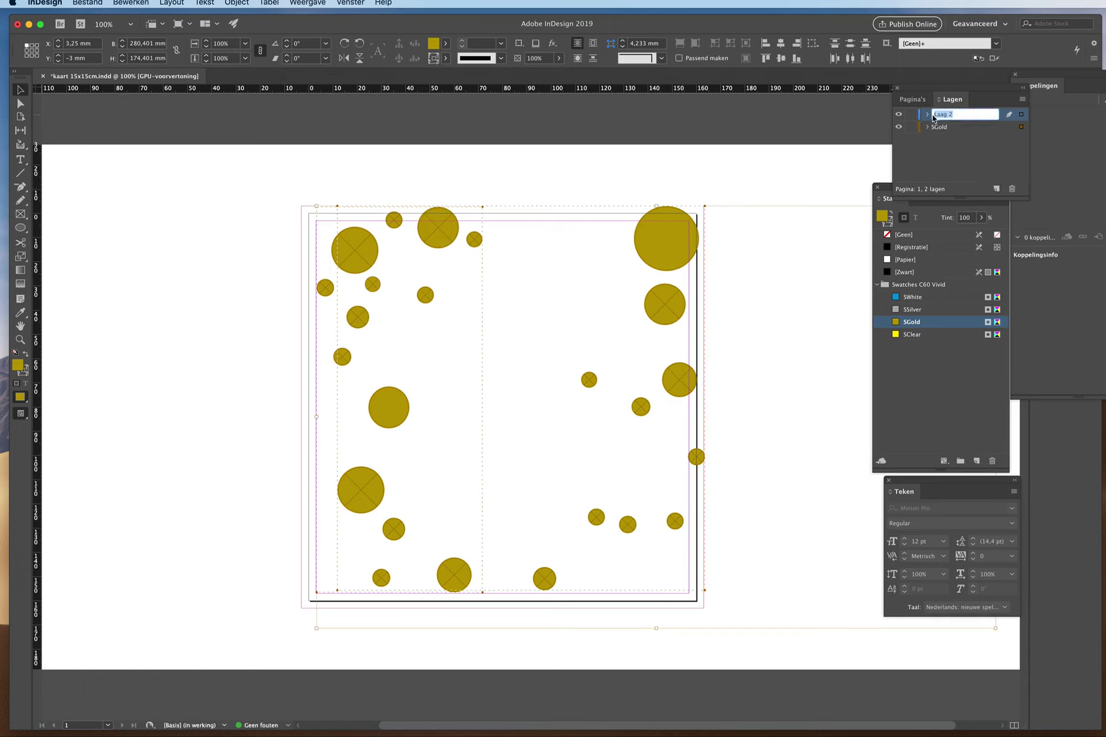
type("SSilver")
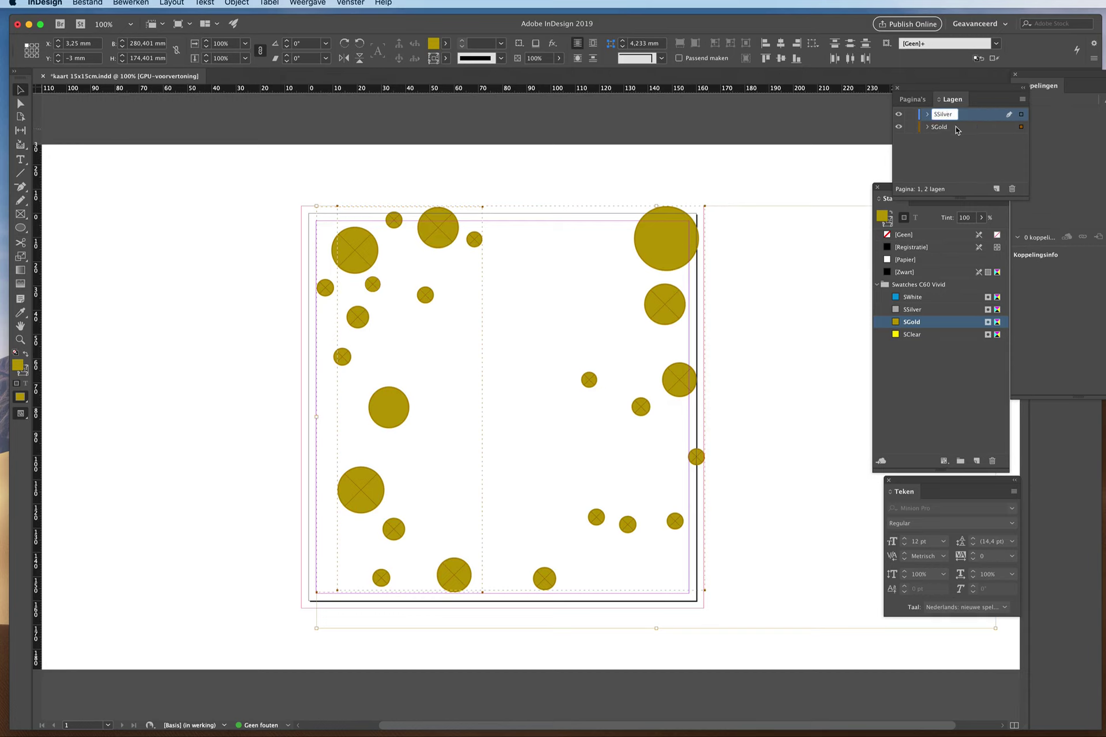
double_click(921, 117)
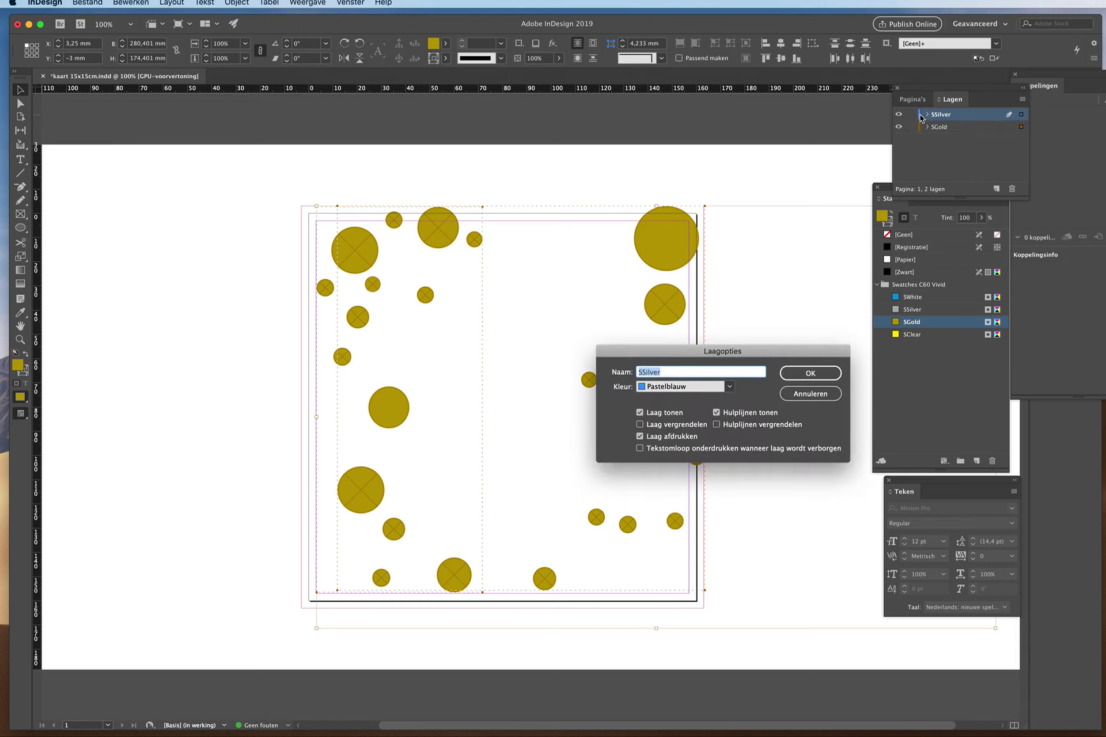
left_click(729, 390)
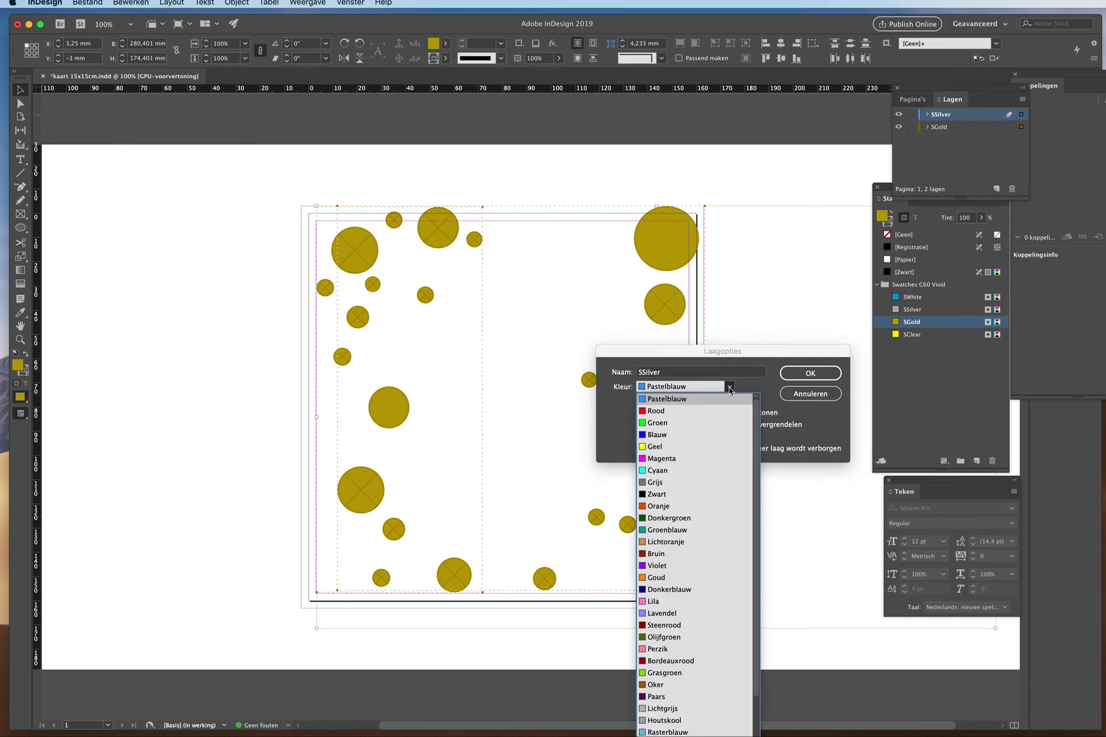
left_click(663, 482)
left_click(811, 374)
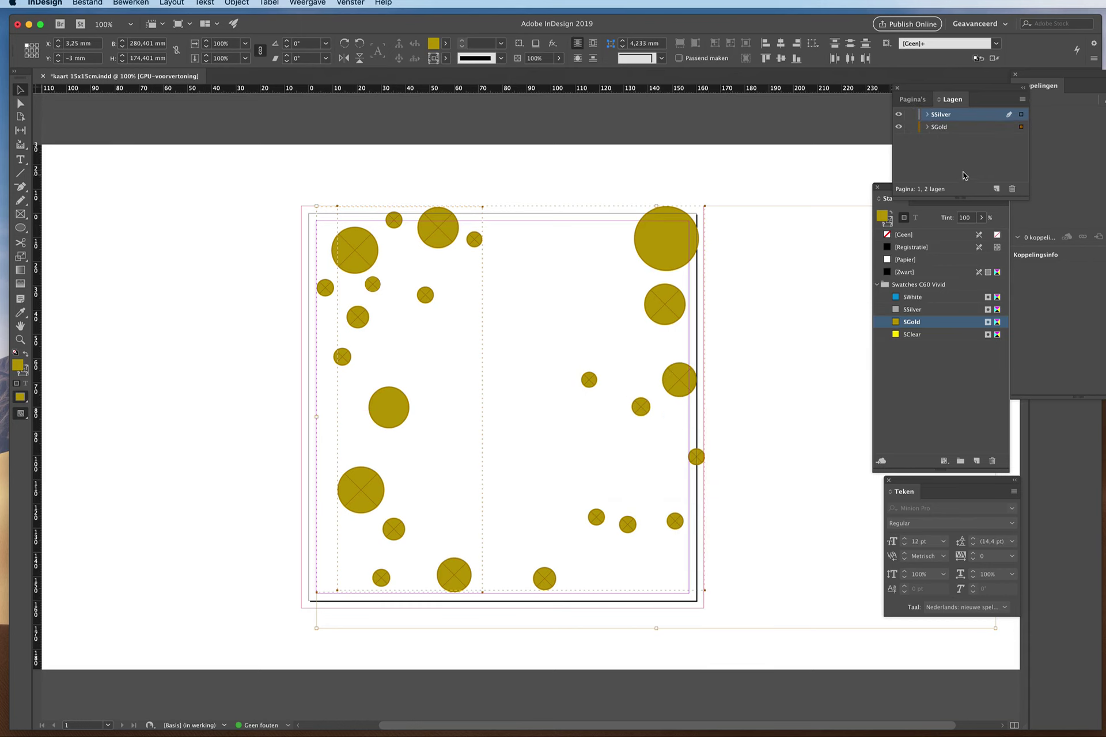
- Add another layer named SClear with the layer colour Geel
left_click(996, 190)
left_click(920, 117)
double_click(919, 117)
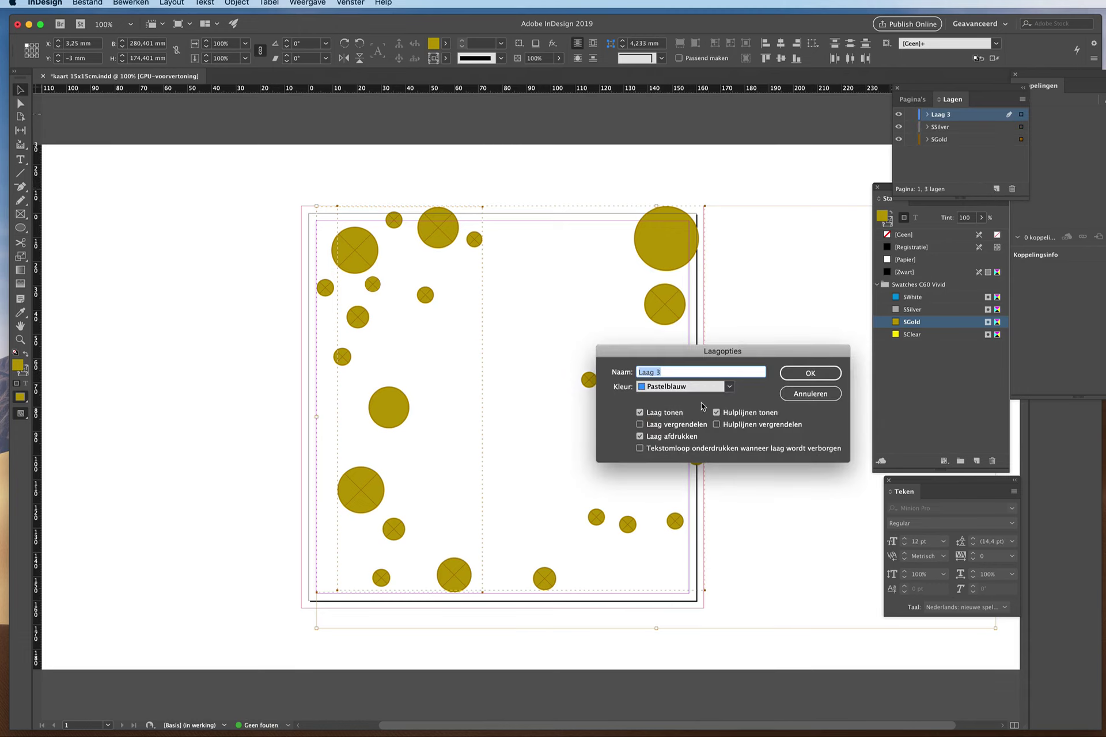
type("SClear")
left_click(729, 390)
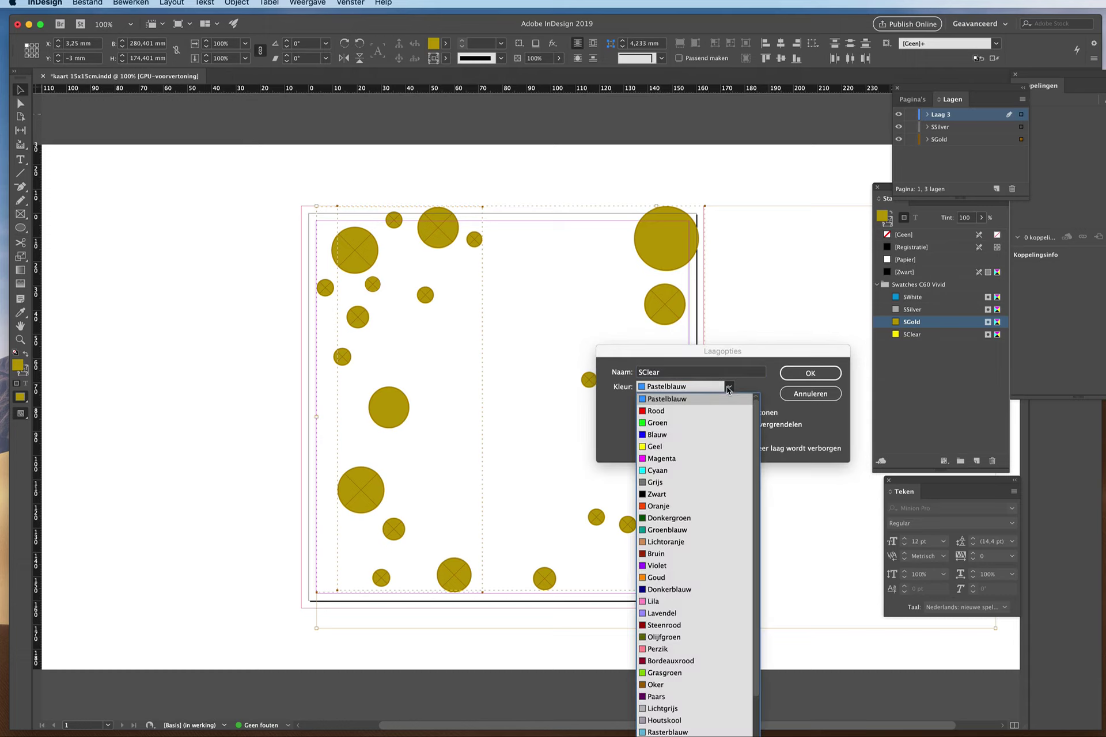
left_click(683, 447)
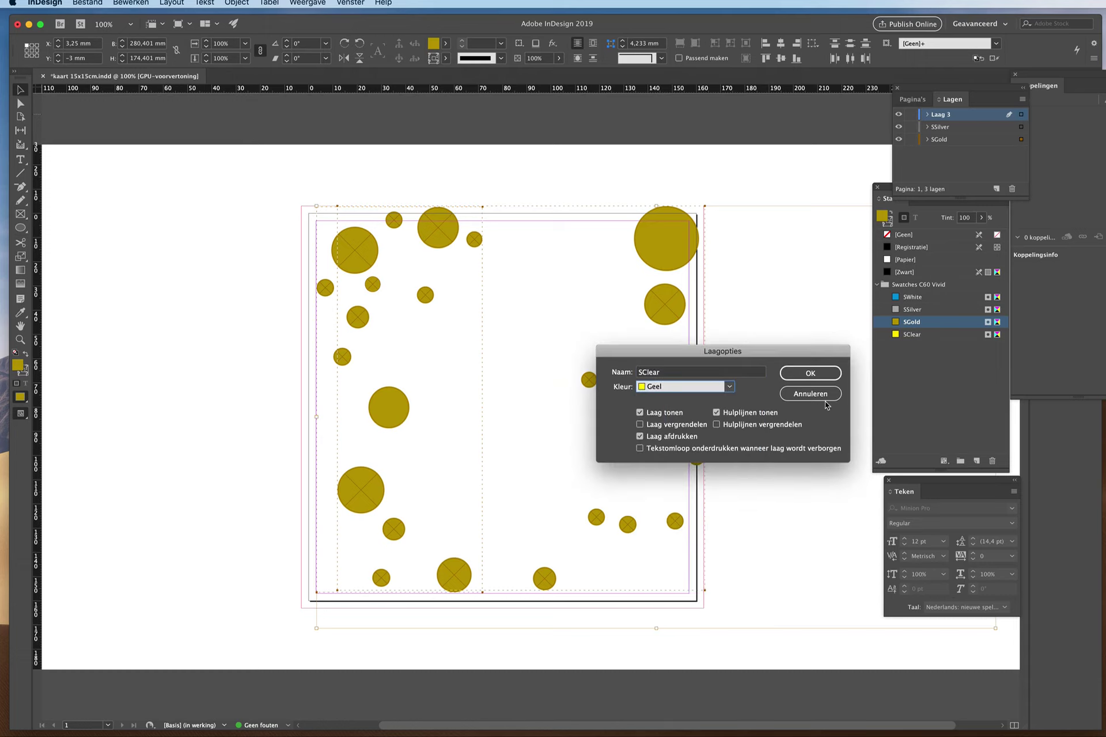
left_click(812, 374)
- Add a fourth layer named SWhite with the layer colour Pastelblauw
left_click(996, 189)
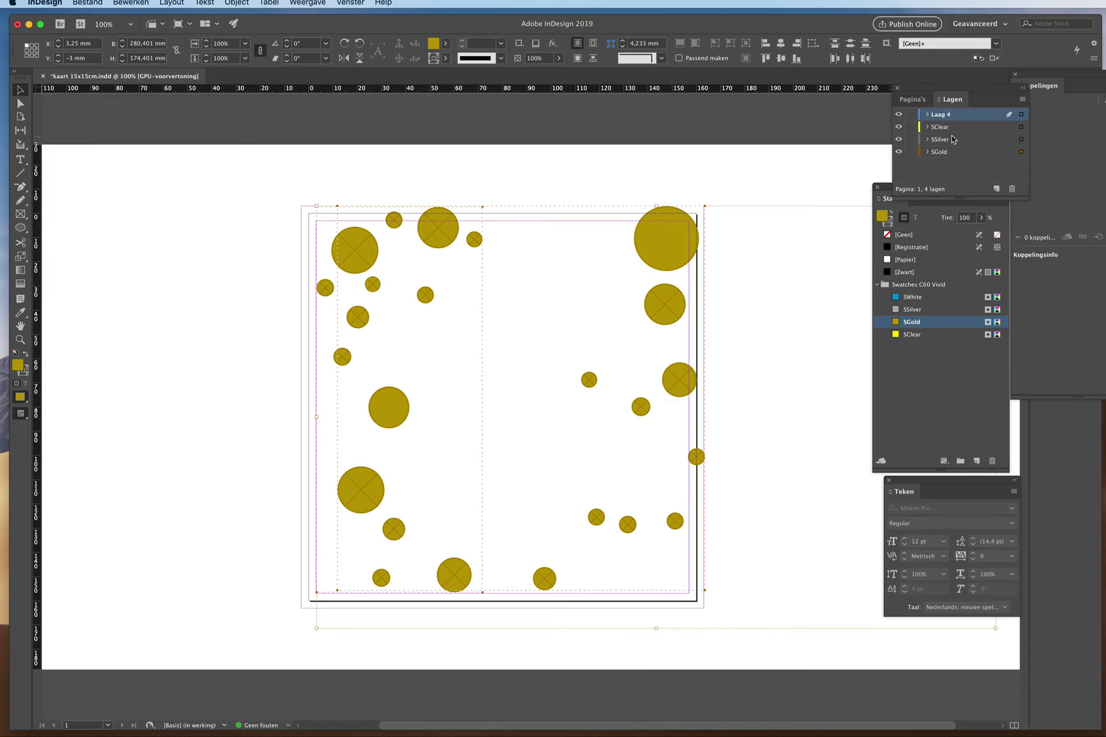
double_click(933, 116)
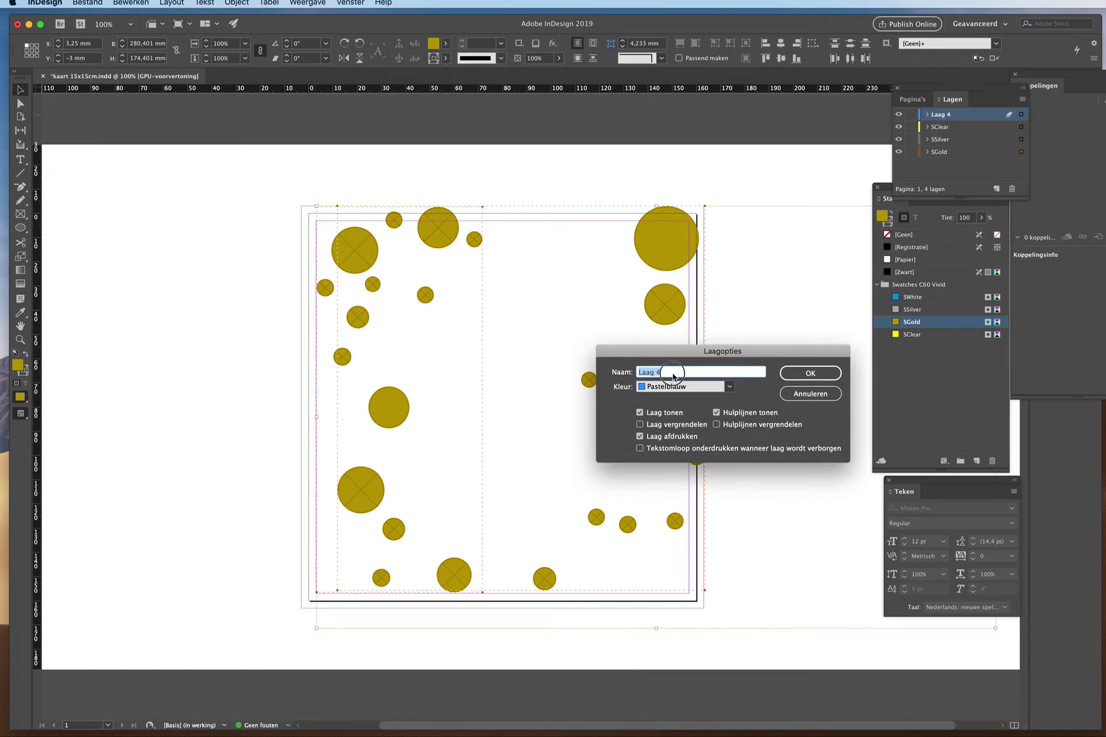
type("SWhite")
left_click(671, 386)
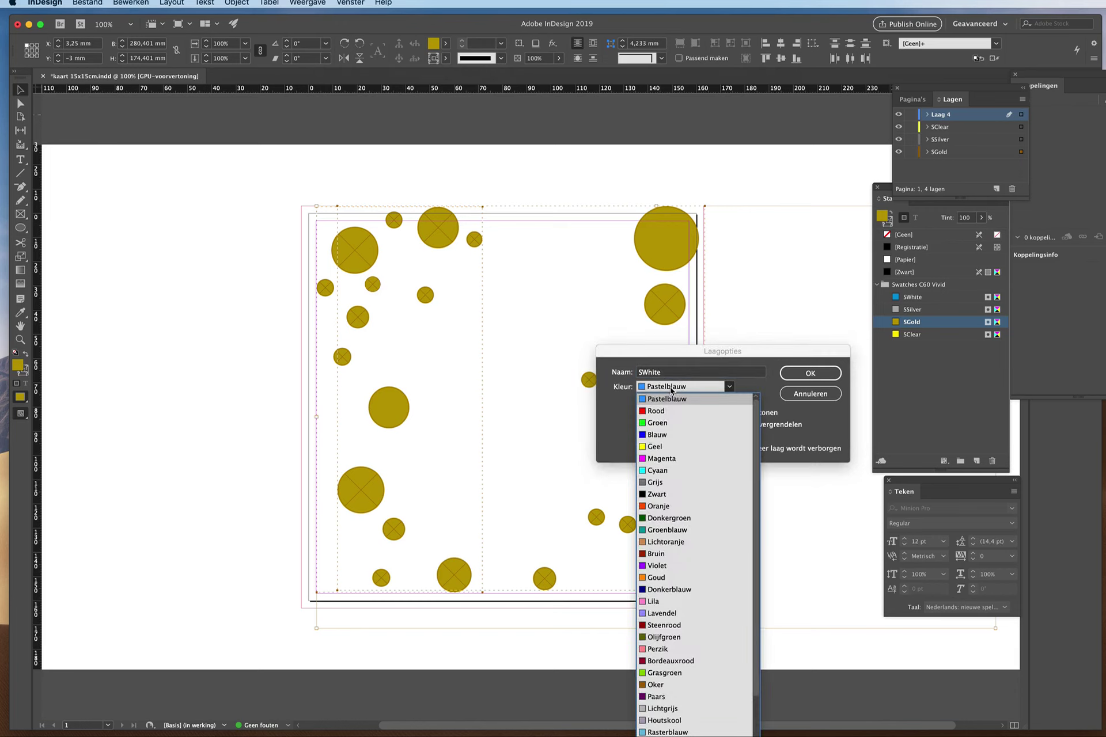
left_click(671, 402)
left_click(816, 373)
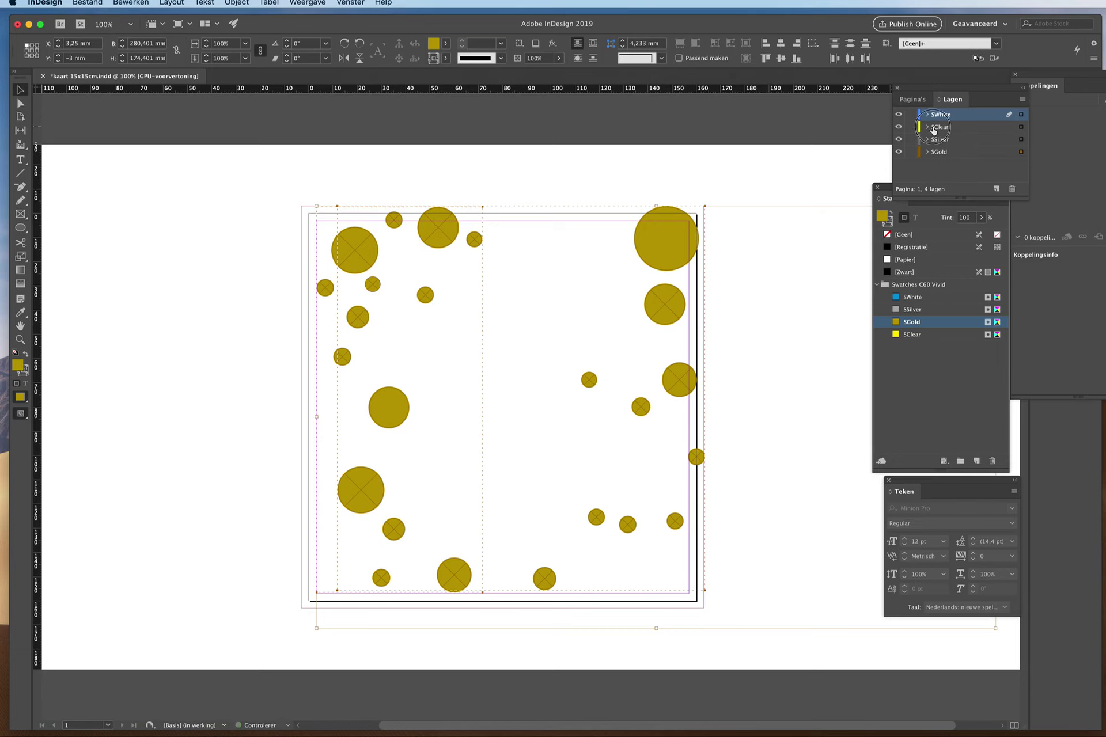
- Move the SClear layer above SWhite, and hide and reshow the SGold layer to check its contents
left_click_drag(932, 130, 934, 117)
left_click(729, 278)
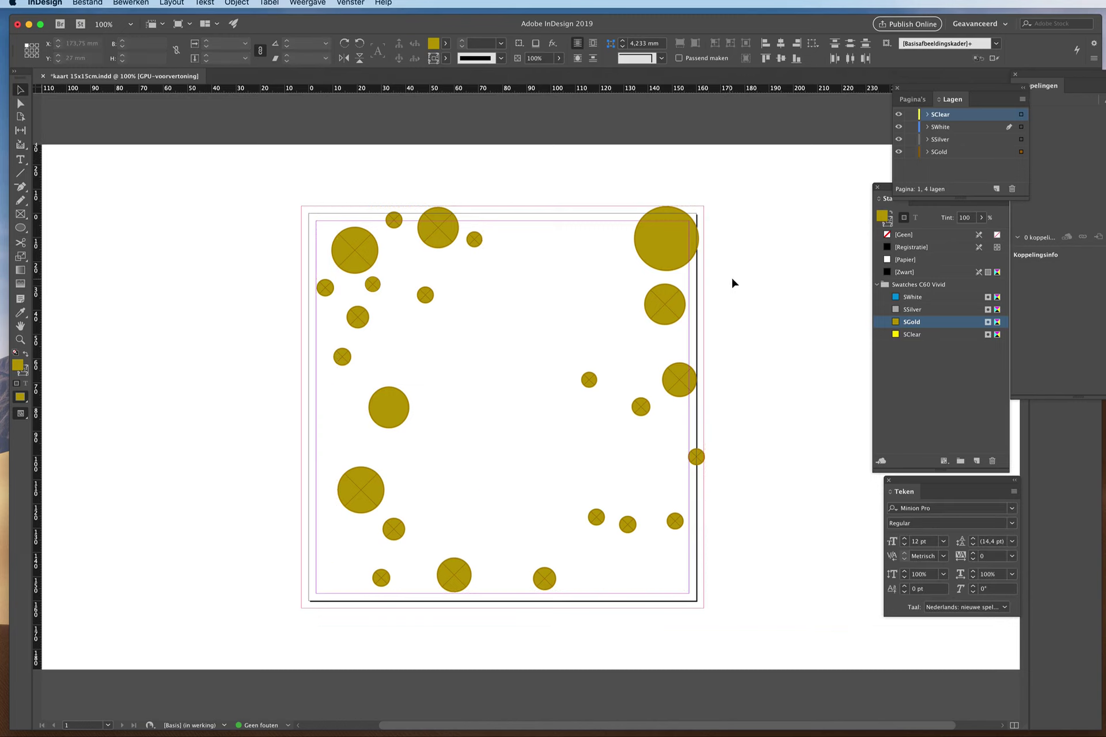
left_click(899, 152)
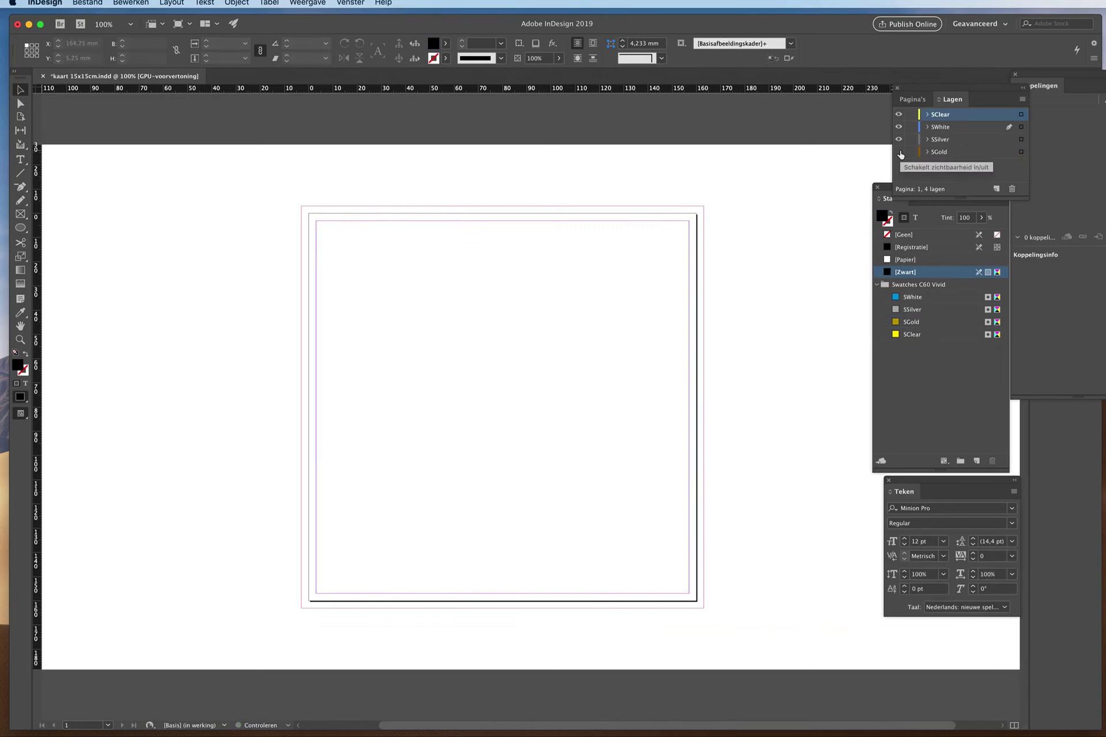
left_click(899, 153)
left_click(898, 152)
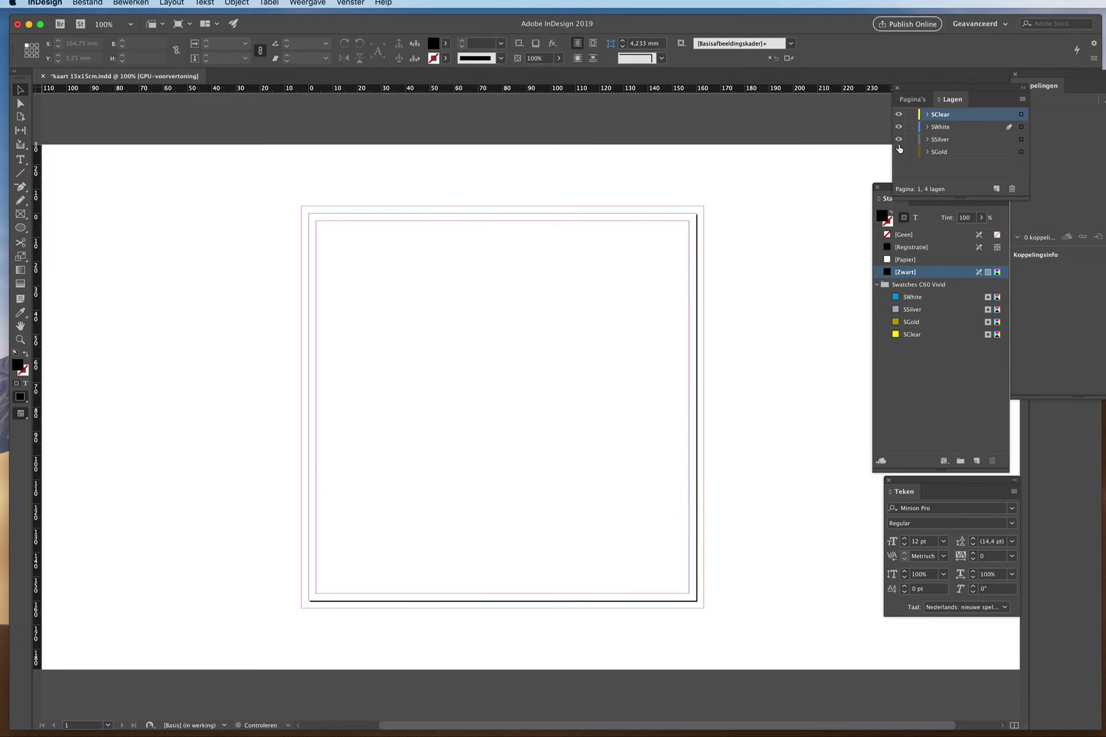
left_click(898, 152)
- Paste the circles onto the SSilver layer and give them an SSilver stroke with no fill
left_click(941, 142)
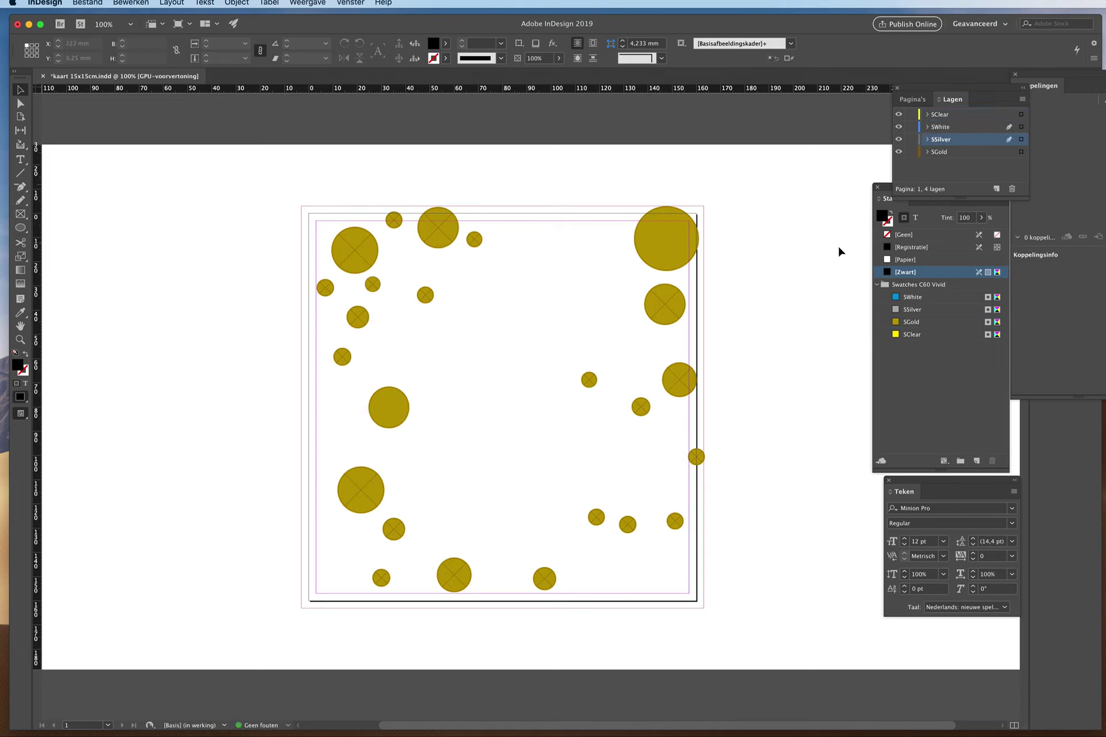
key("super+v")
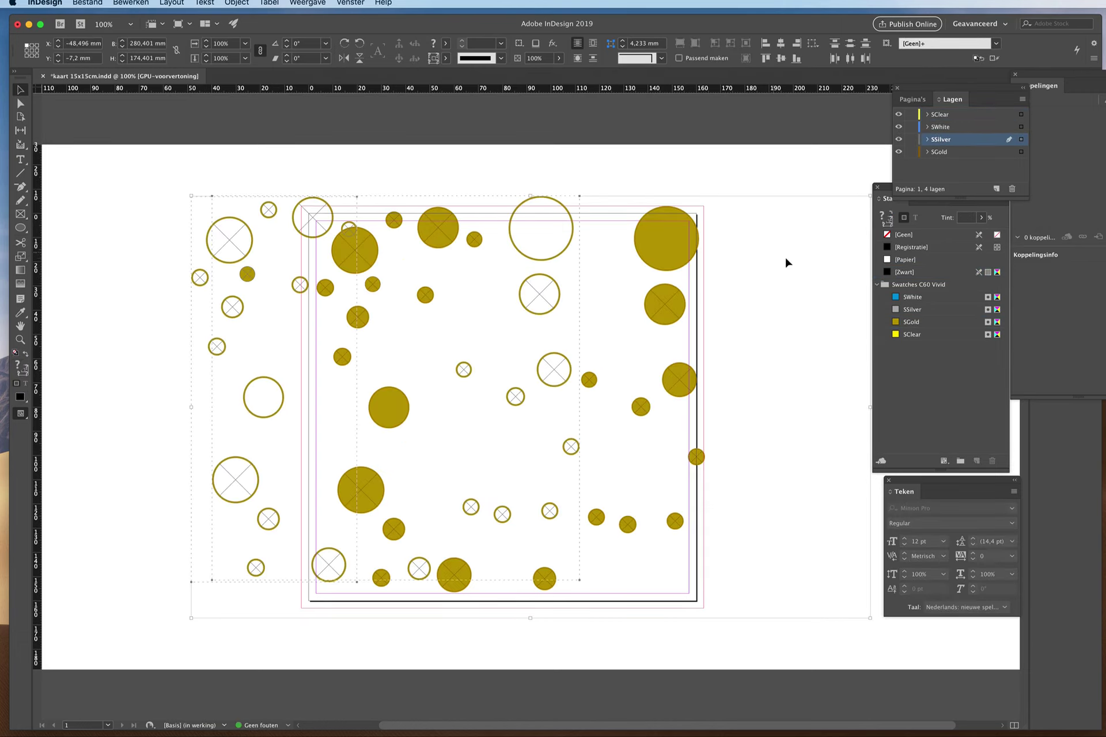
left_click(913, 309)
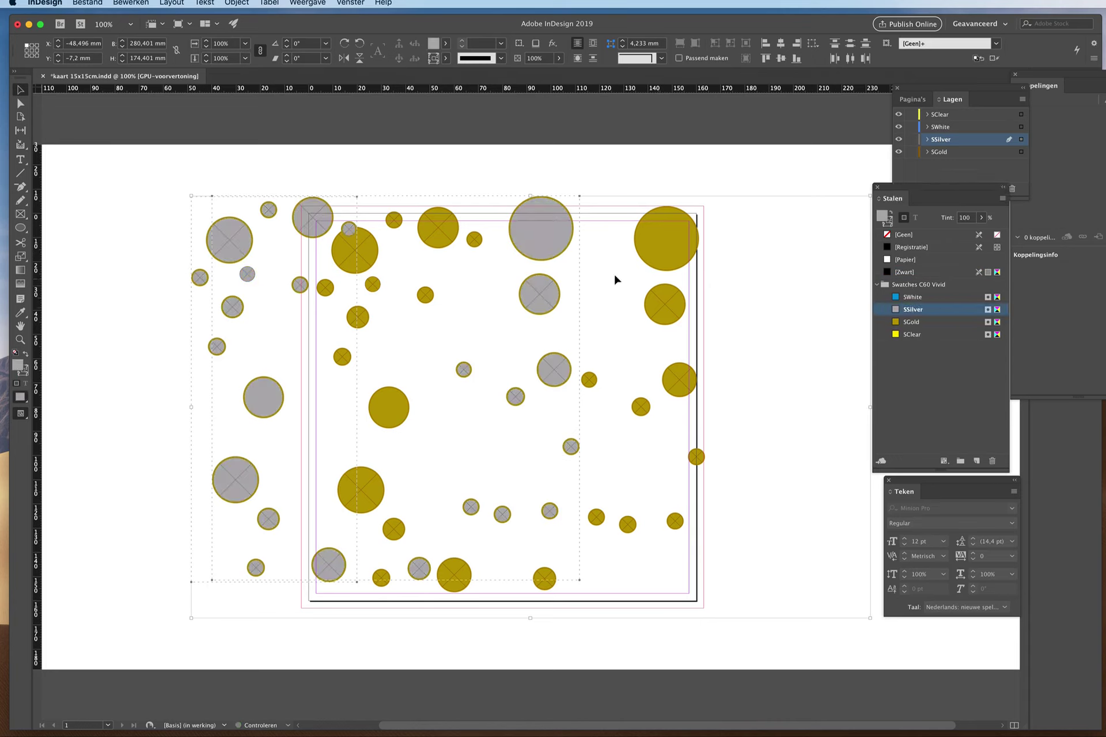
left_click(24, 375)
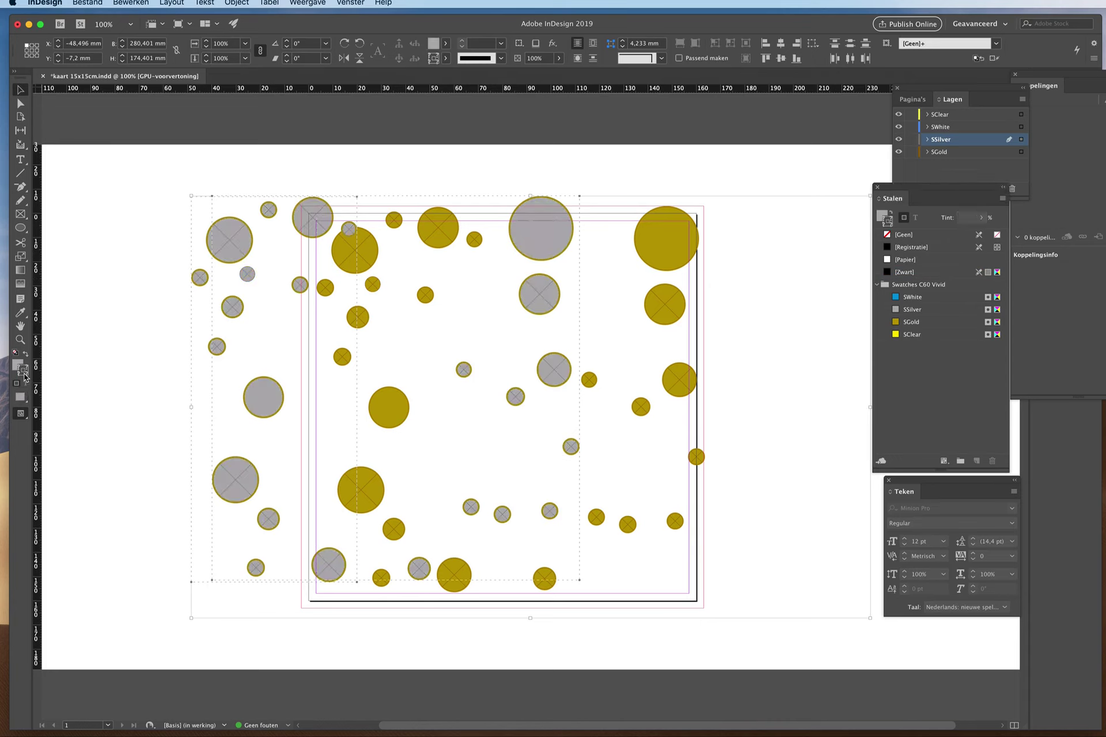
left_click(25, 354)
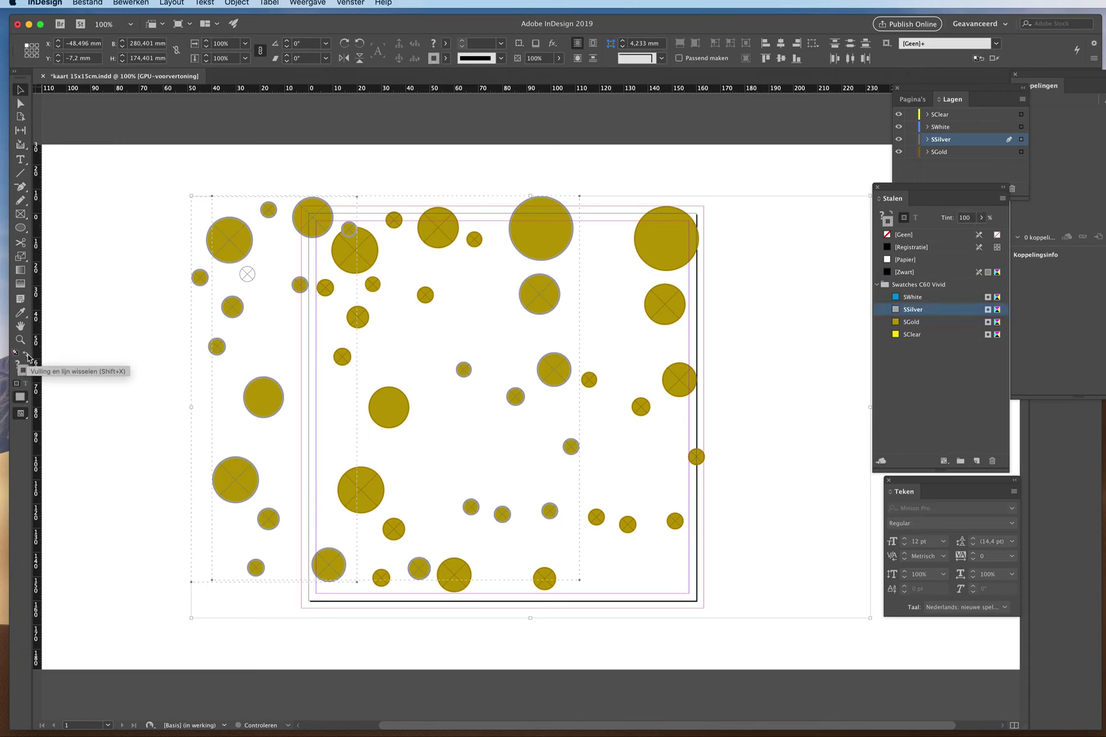
key("x")
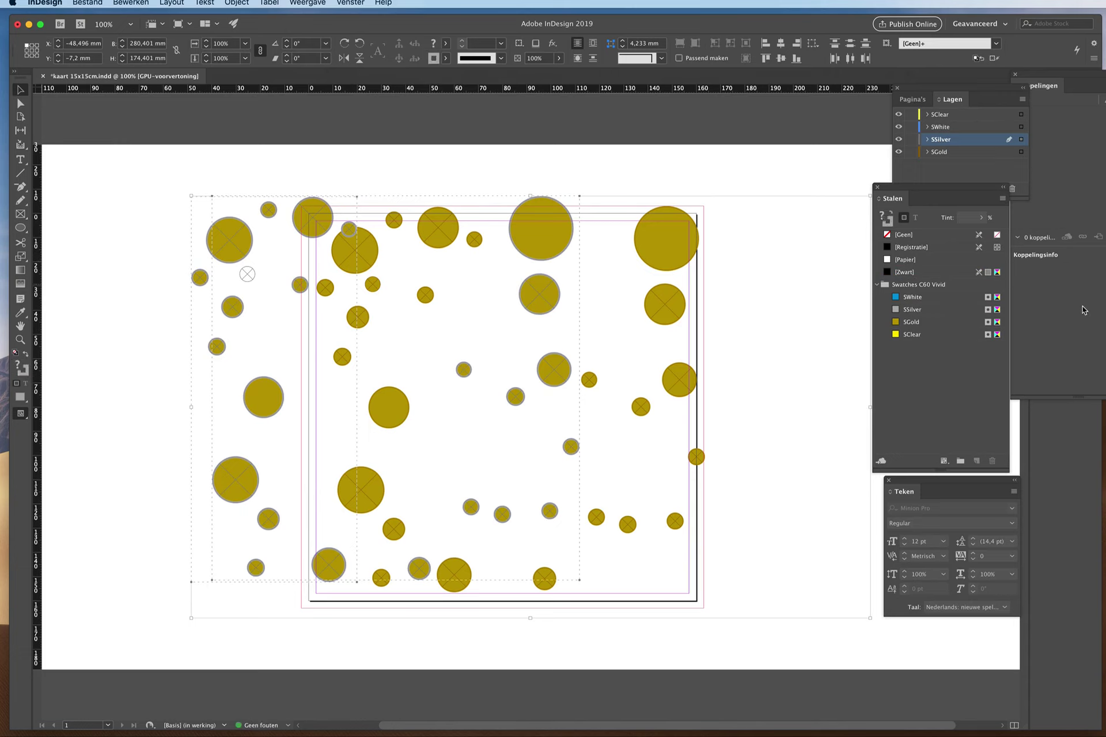
left_click(896, 237)
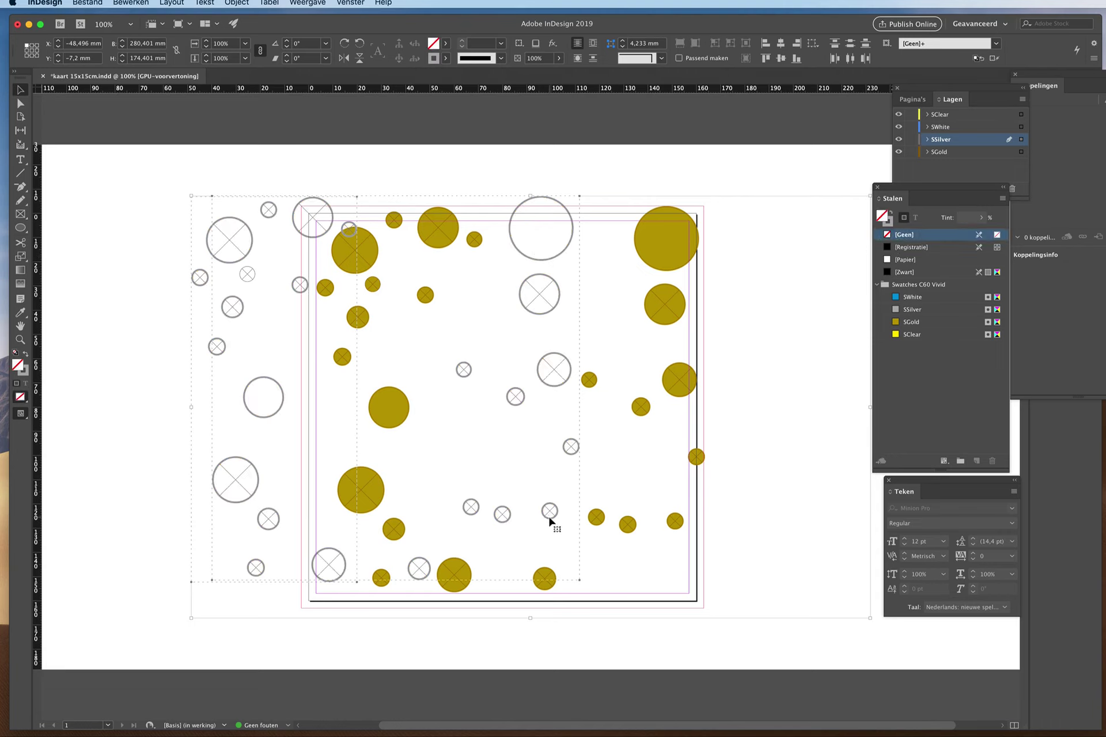
- Move the outlined circles onto the page at about X 1.6 mm, Y 3 mm, and rotate their page-wide subgroup 90° counterclockwise
left_click_drag(553, 524, 672, 546)
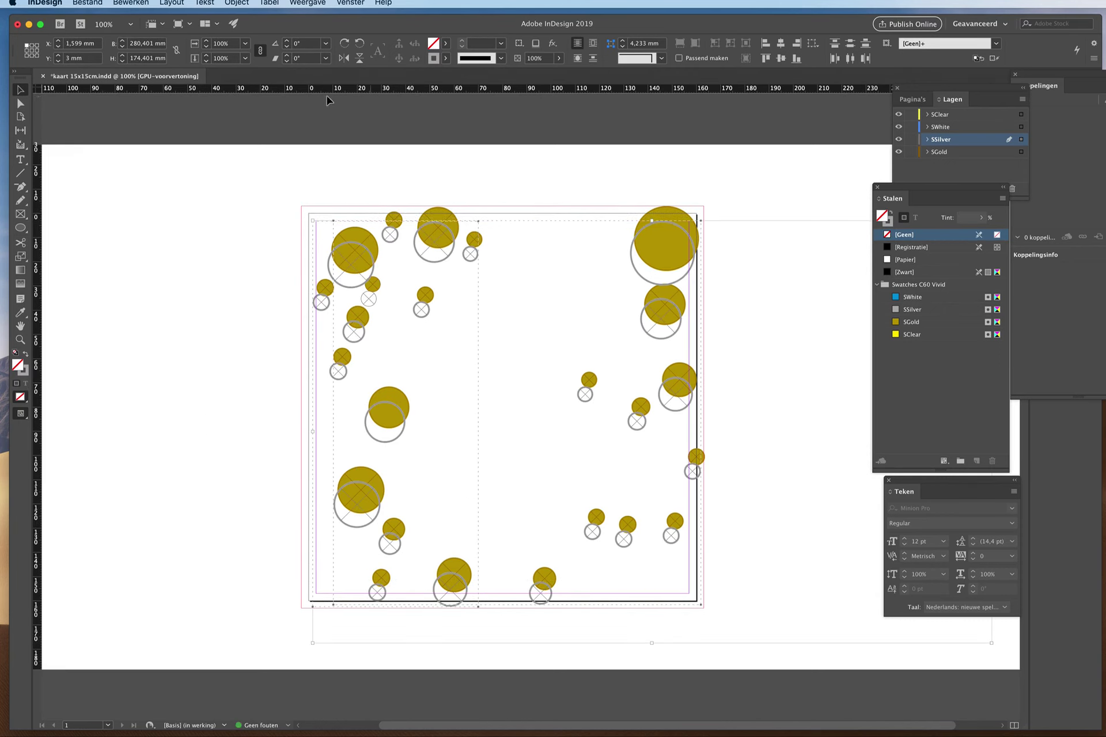
left_click(348, 45)
key("Return")
left_click(336, 560)
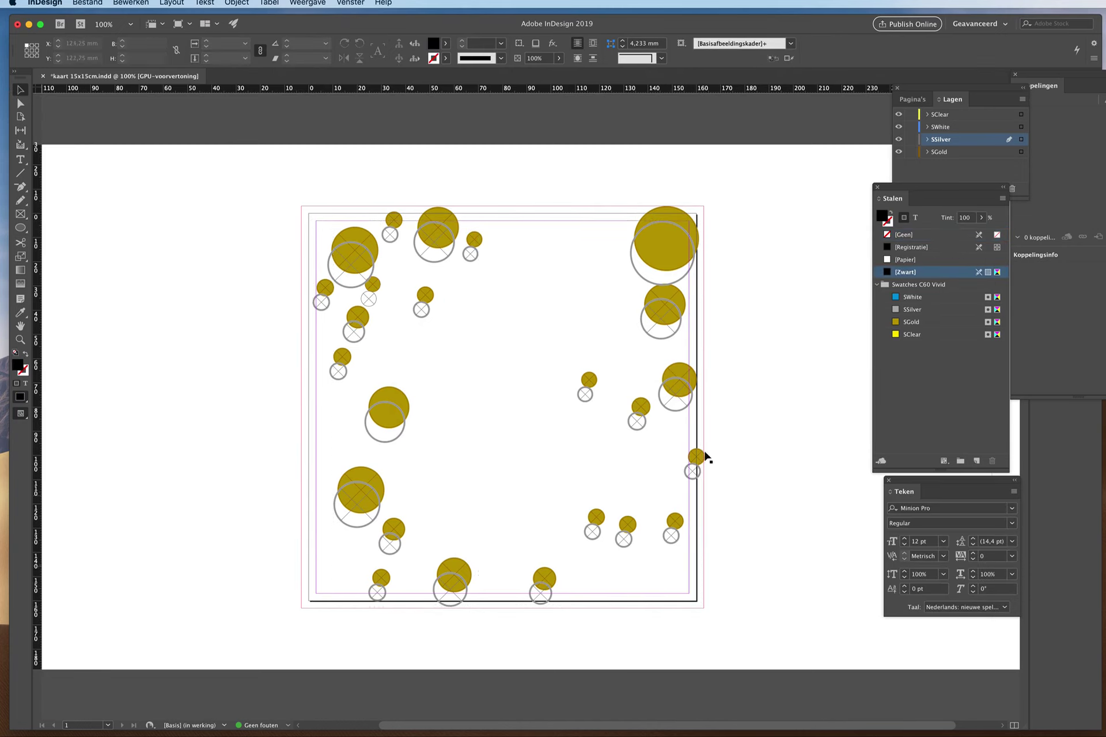
left_click(538, 604)
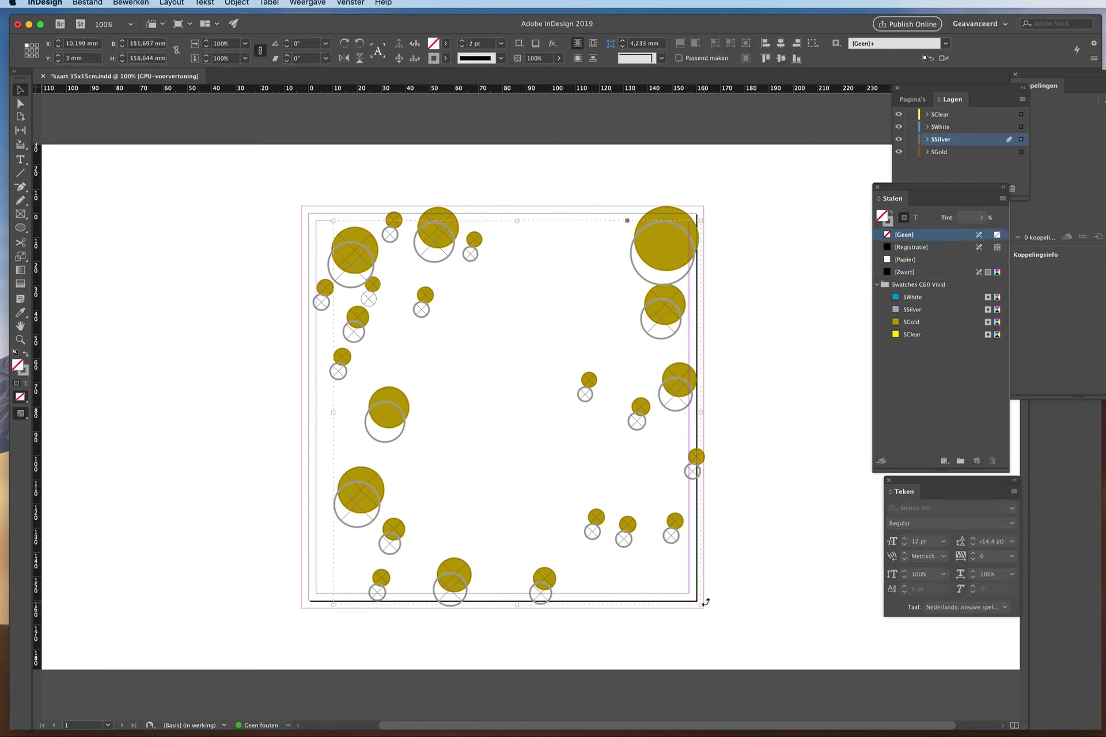
left_click_drag(706, 599, 623, 286)
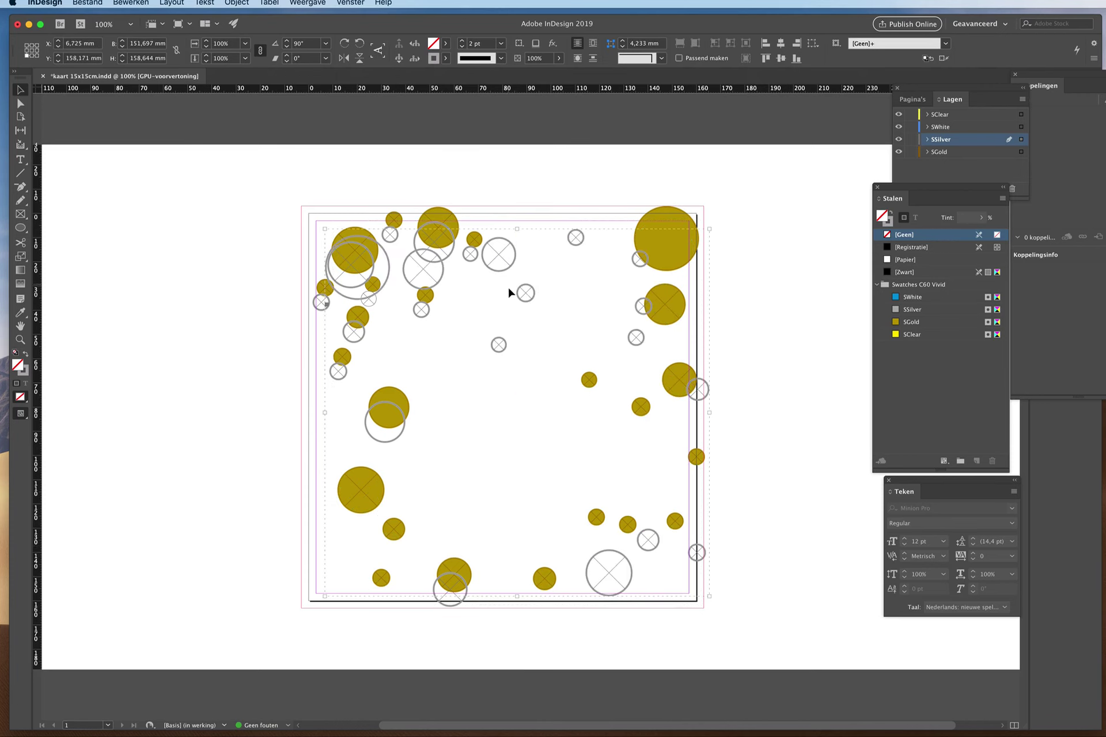
- Rotate the outlined circle subgroup to about -0.75°, shrink it to about 129 × 133 mm, and swap its stroke for an SSilver fill
left_click_drag(710, 599, 511, 602)
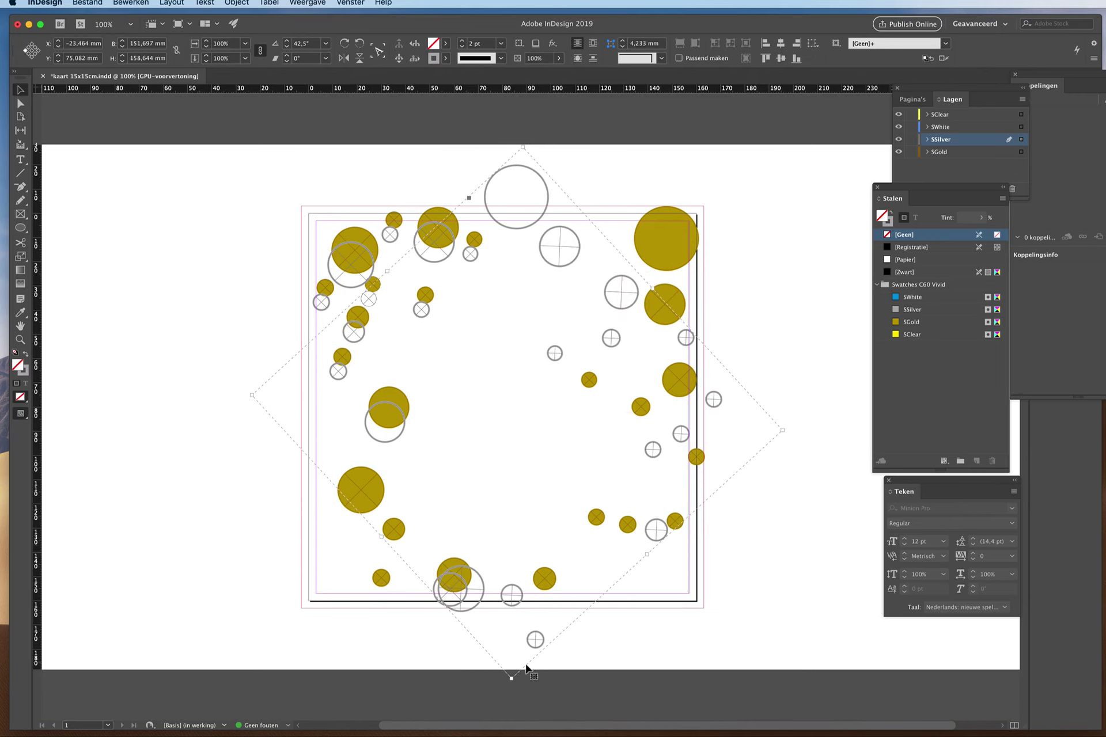
left_click_drag(511, 678, 478, 664)
mouse_move(763, 409)
left_mouse_down()
mouse_move(733, 481)
mouse_move(760, 412)
left_mouse_up()
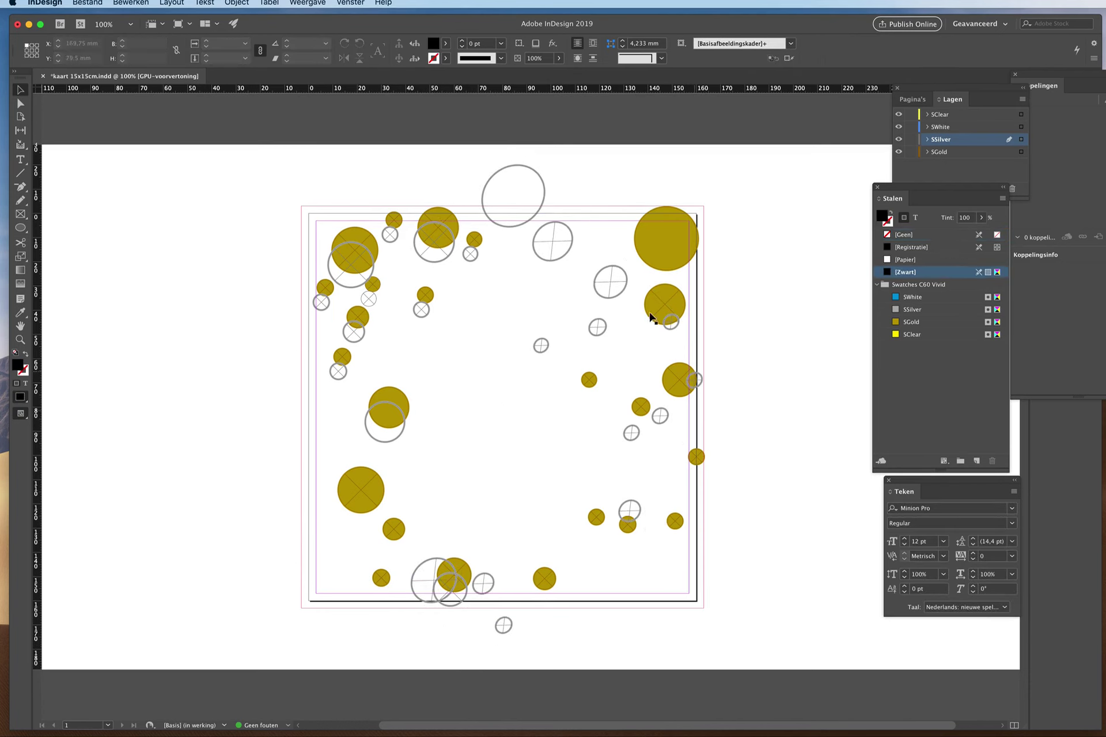
left_click(540, 214)
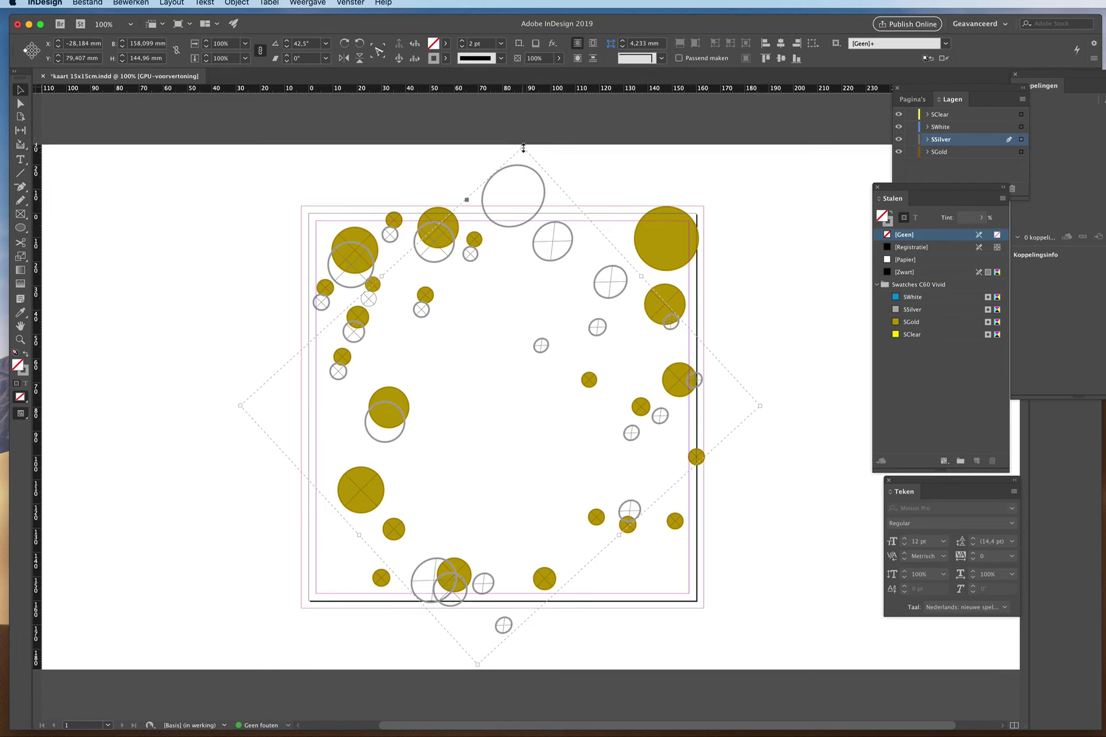
left_click_drag(523, 148, 621, 341)
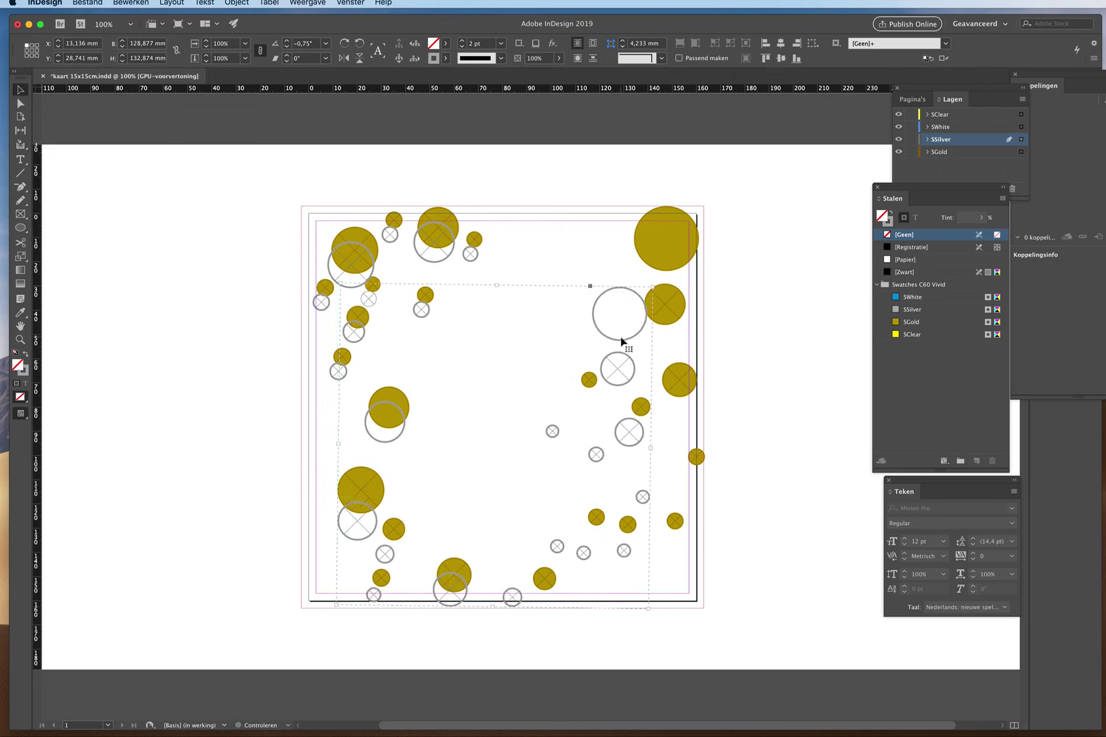
left_click(25, 354)
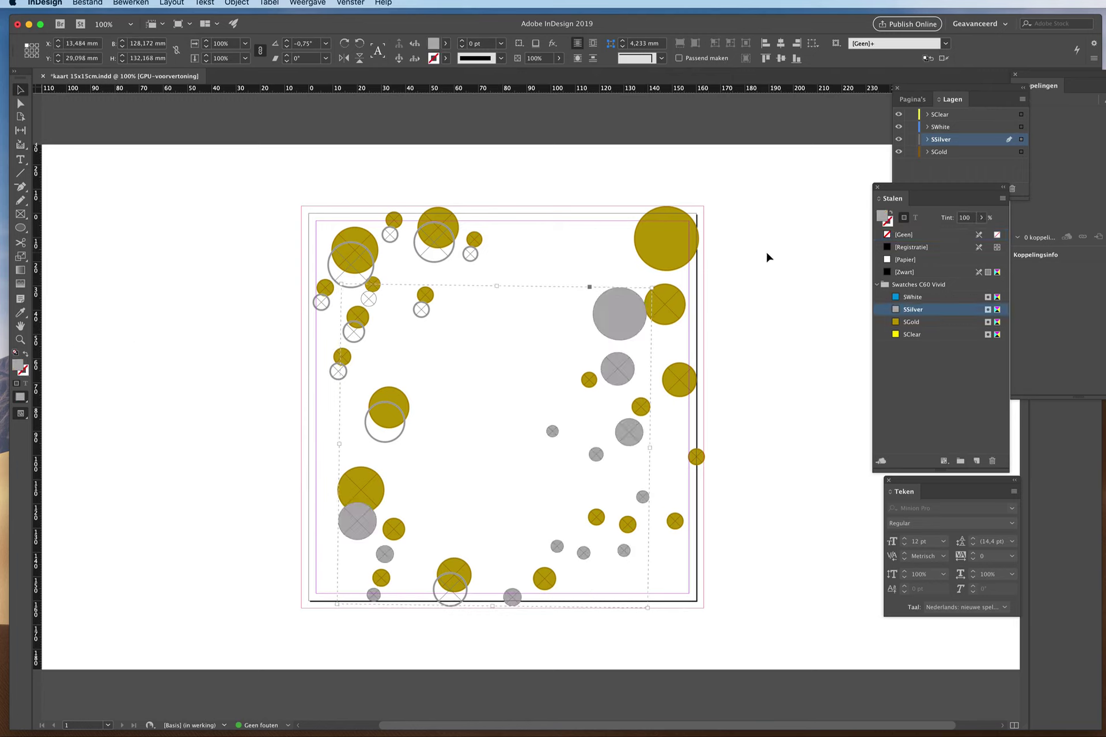
- On the SWhite layer, add a text frame about 105 × 36 mm in the card's upper part reading "Wij gaan trouwen!"
left_click(942, 127)
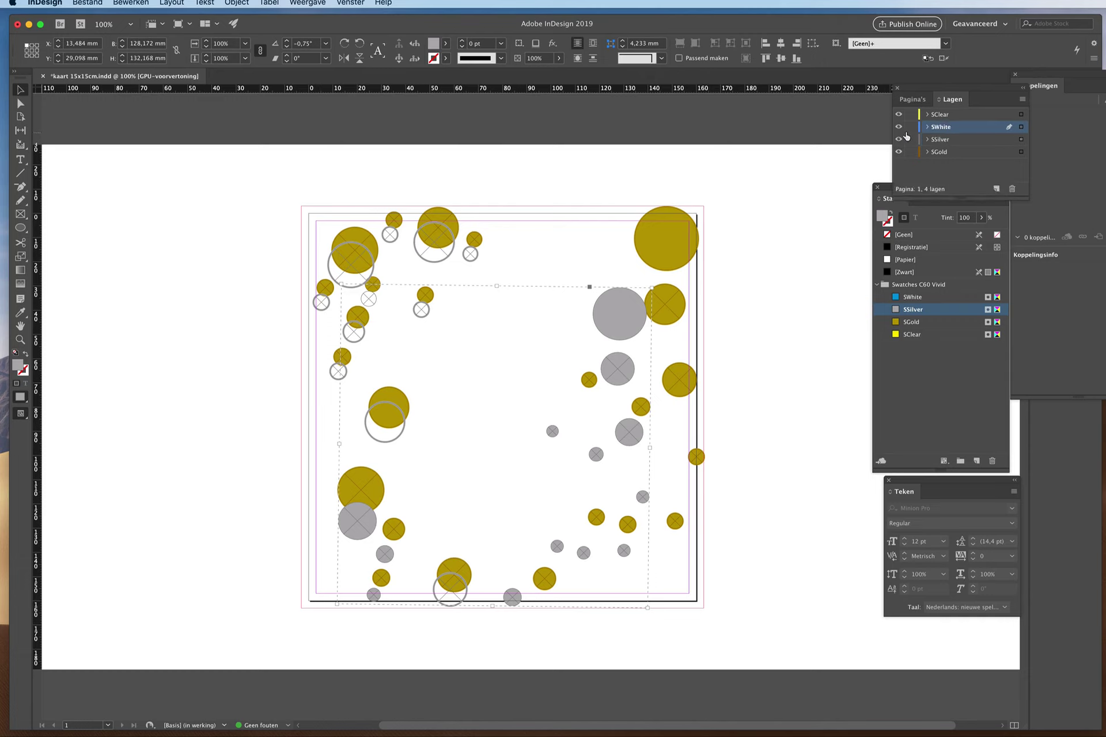
left_click(22, 160)
left_click_drag(395, 262, 649, 349)
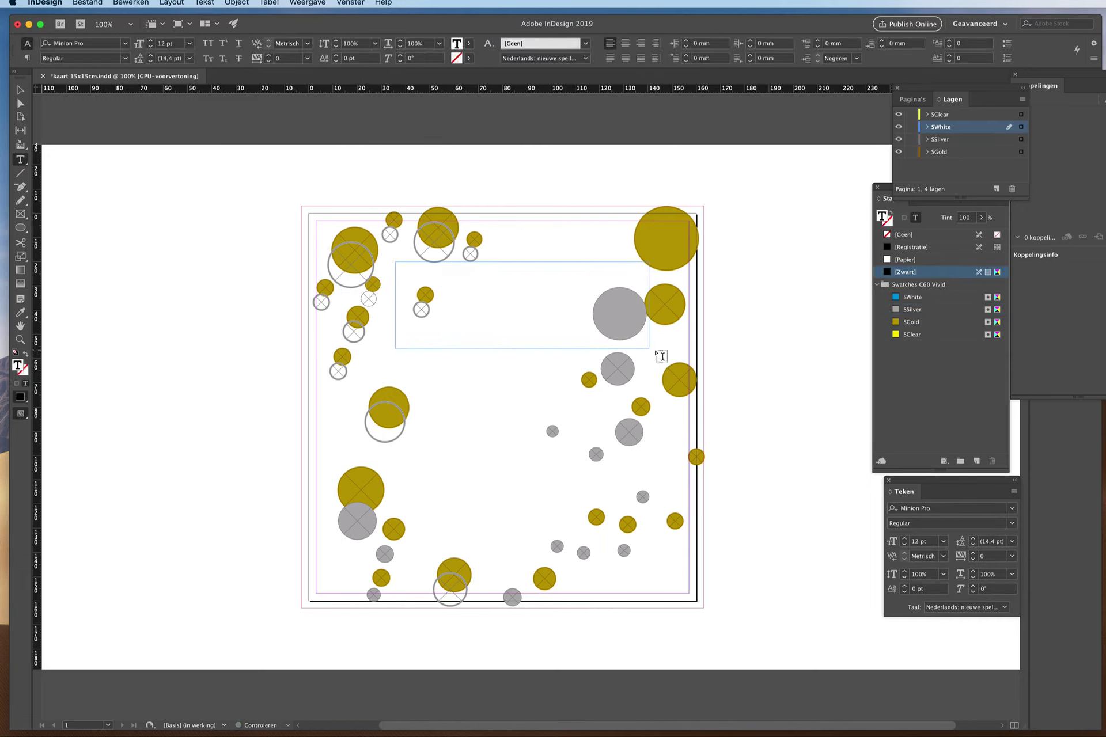
type("Wij gaan trouwen!")
- Set the "Wij gaan trouwen!" text in Krungthep at 36 pt
left_click_drag(486, 269, 385, 267)
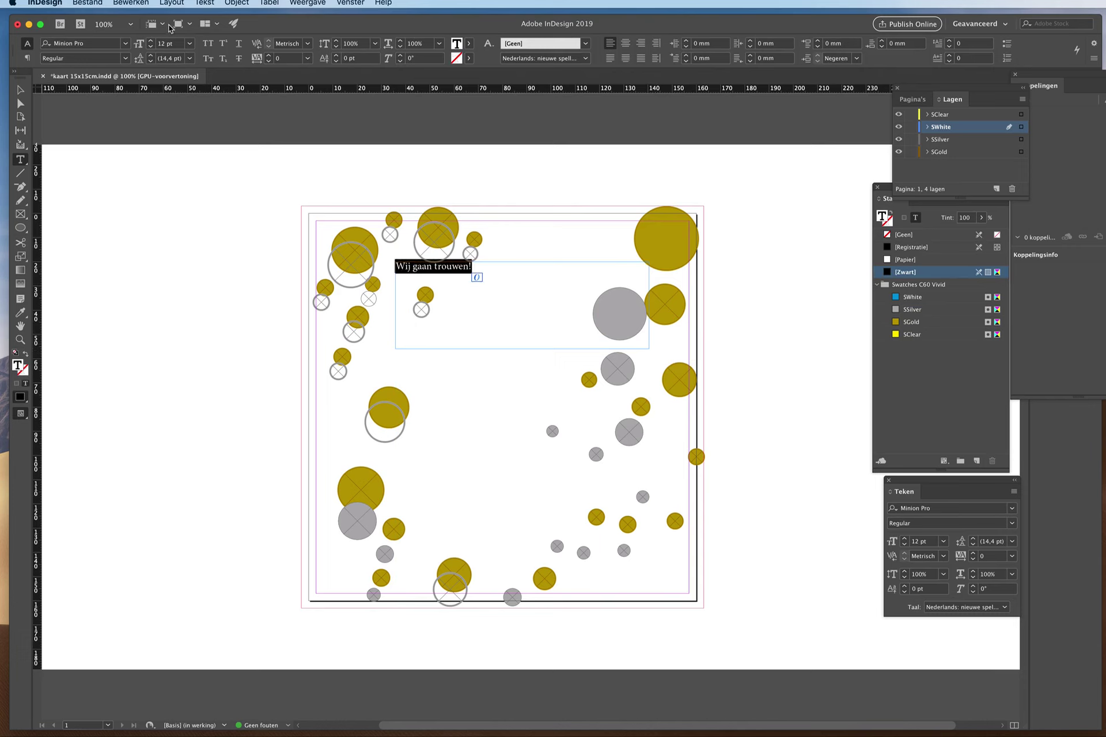
left_click(126, 43)
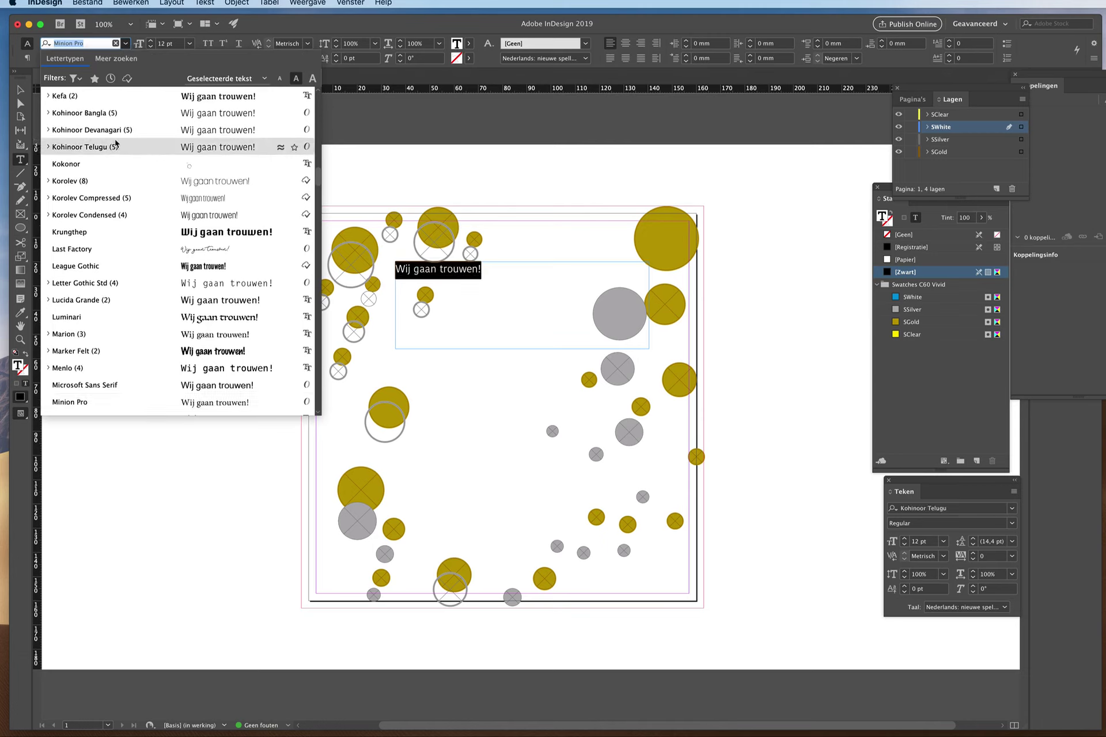
left_click(137, 235)
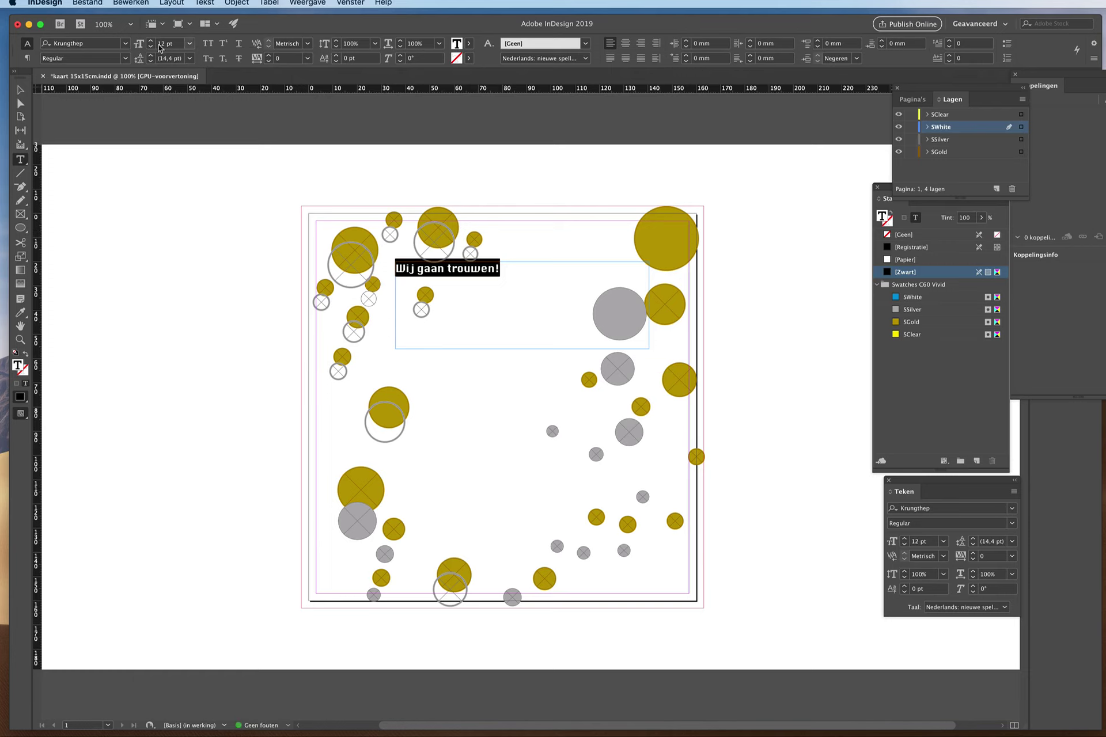
left_click(190, 43)
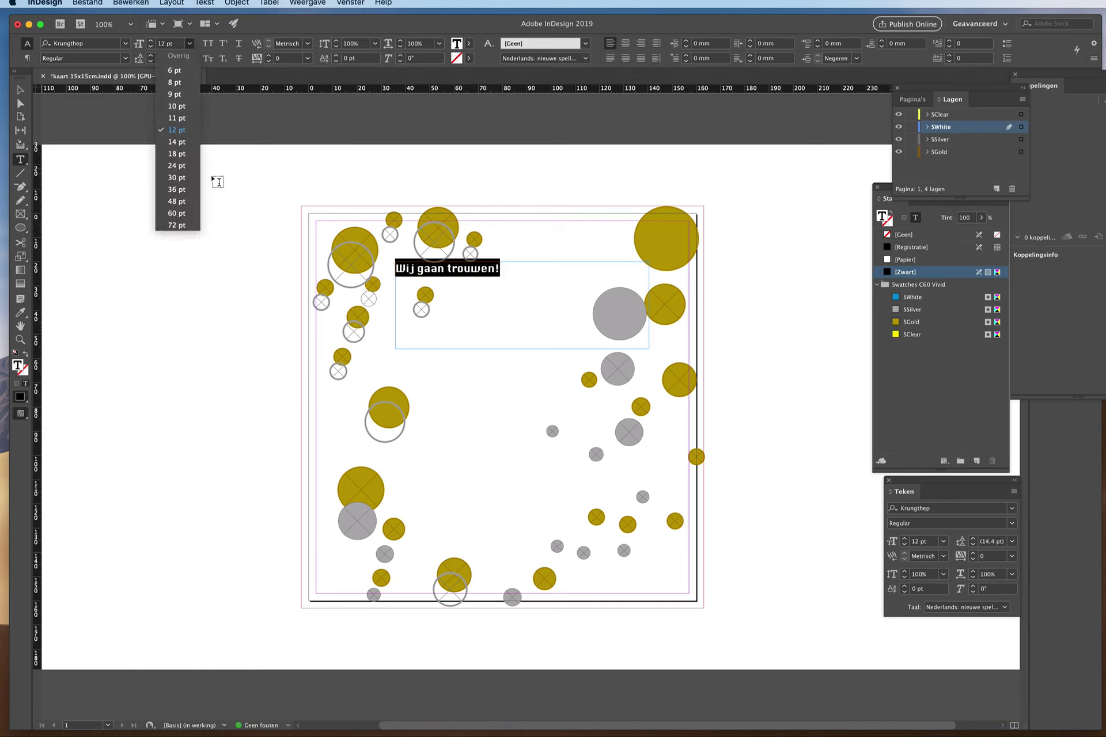
left_click(187, 190)
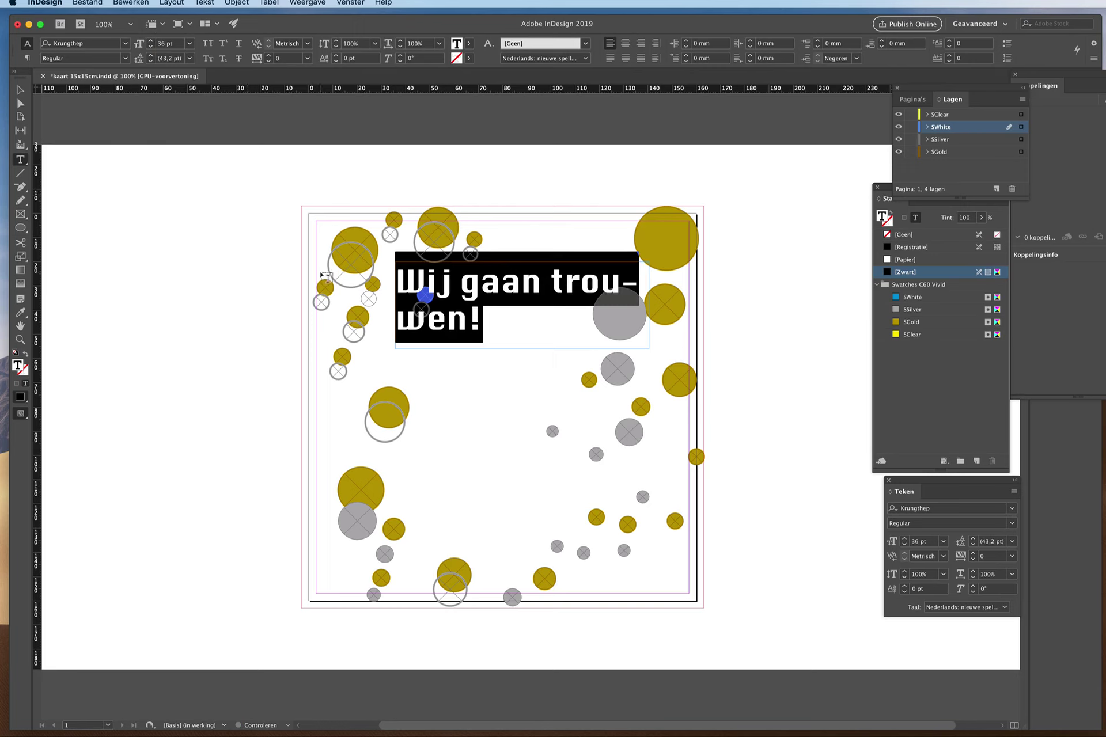
- Widen the headline frame to about 139 mm so the text fits on one line, and place it at X 16.5 mm, Y 23 mm
left_click(20, 90)
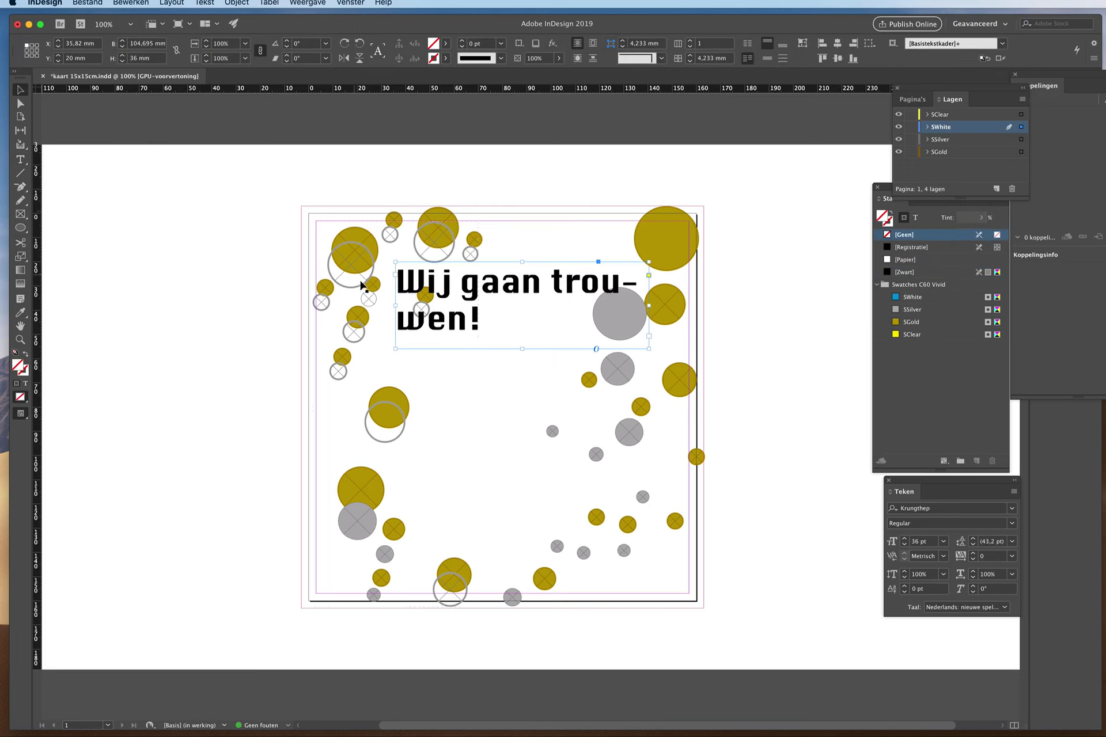
left_click_drag(401, 320, 351, 320)
left_click_drag(649, 306, 689, 303)
mouse_move(459, 289)
left_mouse_down()
mouse_move(441, 300)
mouse_move(453, 296)
left_mouse_up()
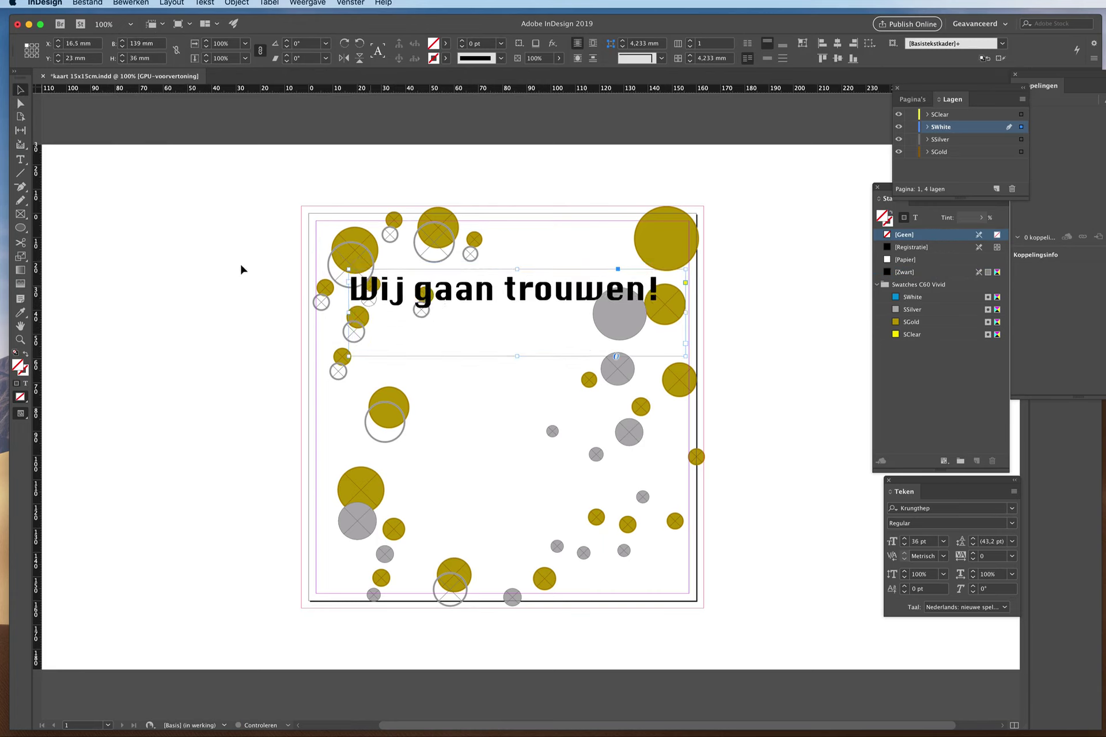
- Colour the headline text with the SWhite swatch
left_click(20, 159)
left_click_drag(662, 294, 417, 303)
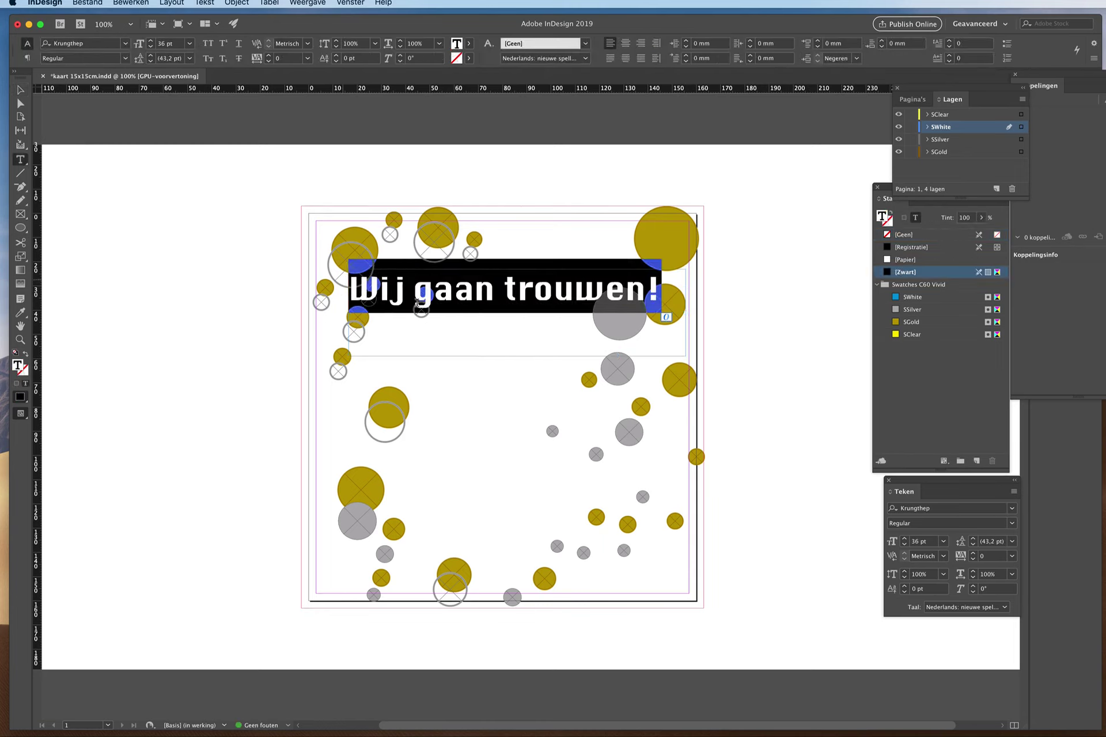
left_click(911, 298)
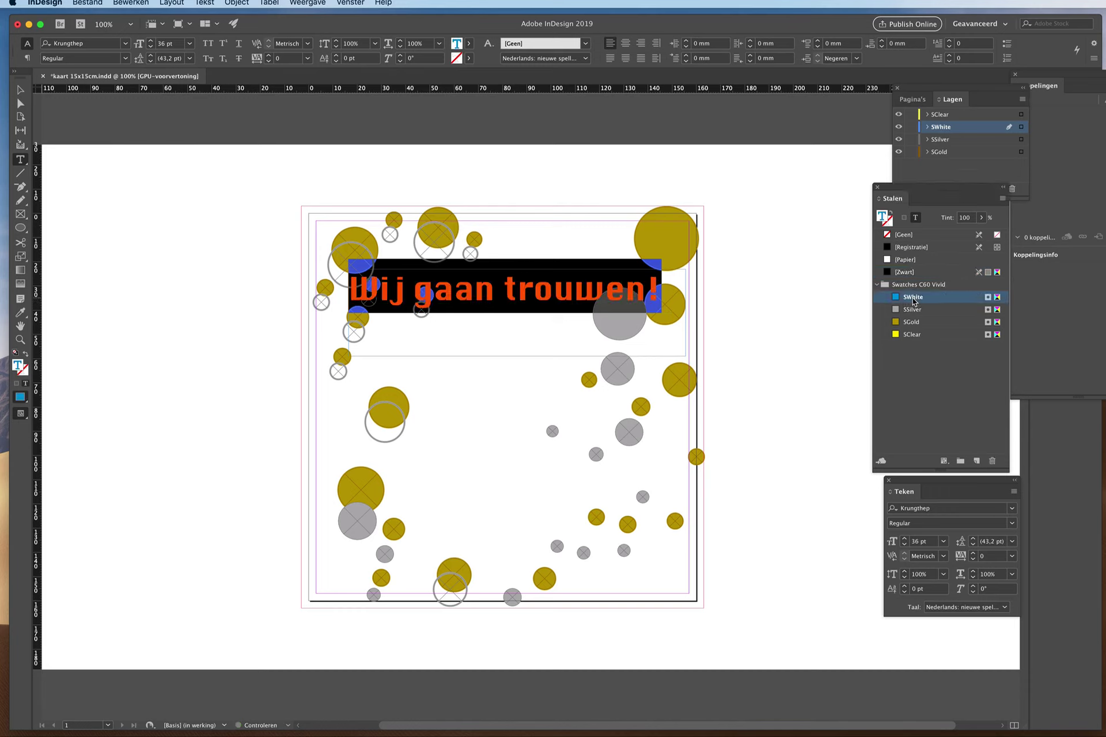
left_click(608, 300)
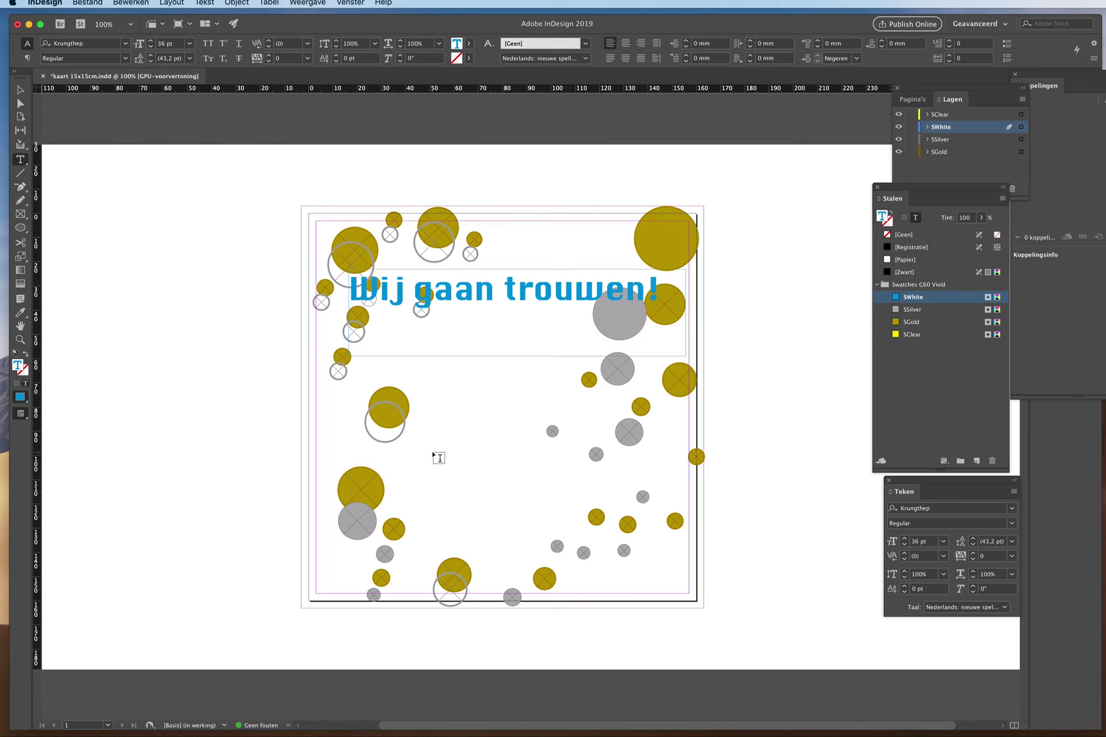
- Add a text frame about 70 × 36 mm in the card's lower part reading "op 13 juni 2020", and copy the headline's formatting onto it
left_click_drag(432, 450, 601, 537)
type("op 13 juni 2020")
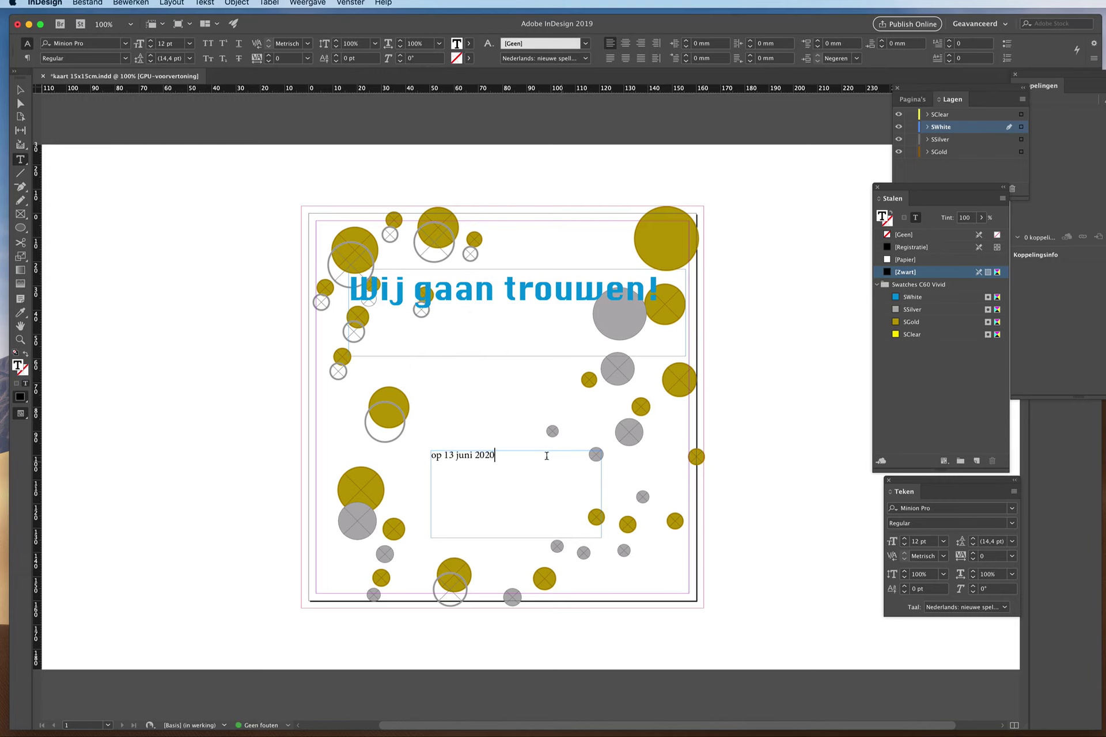
left_click_drag(507, 458, 404, 448)
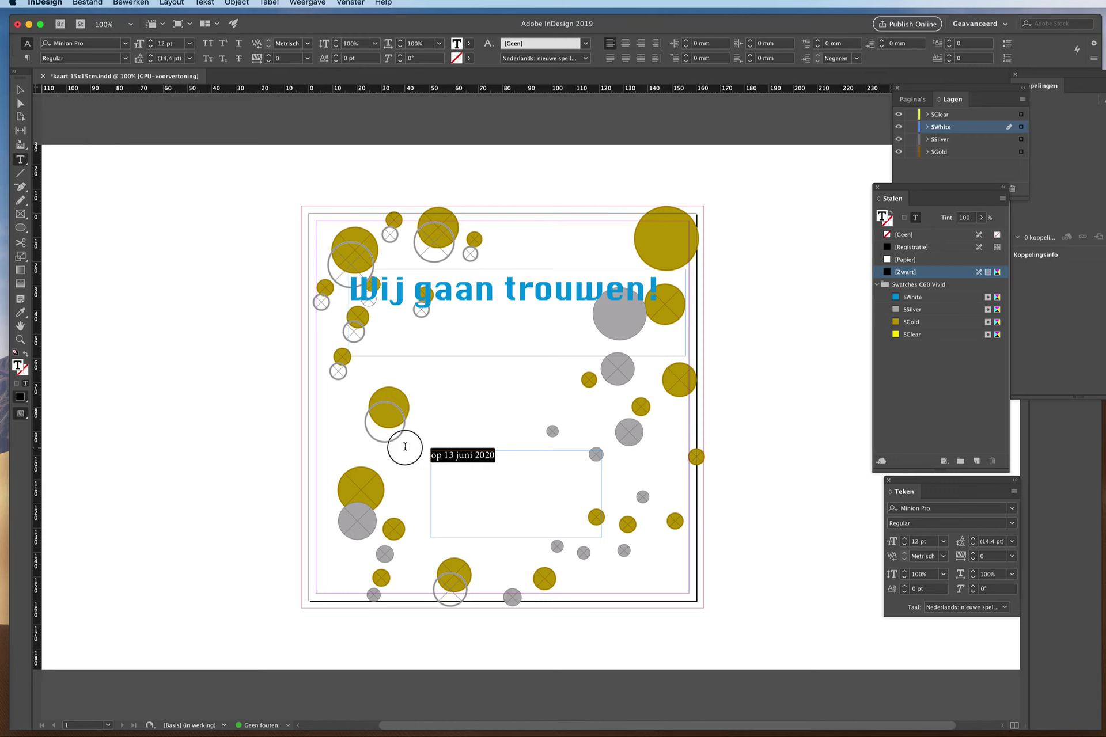
left_click(21, 314)
left_click(512, 297)
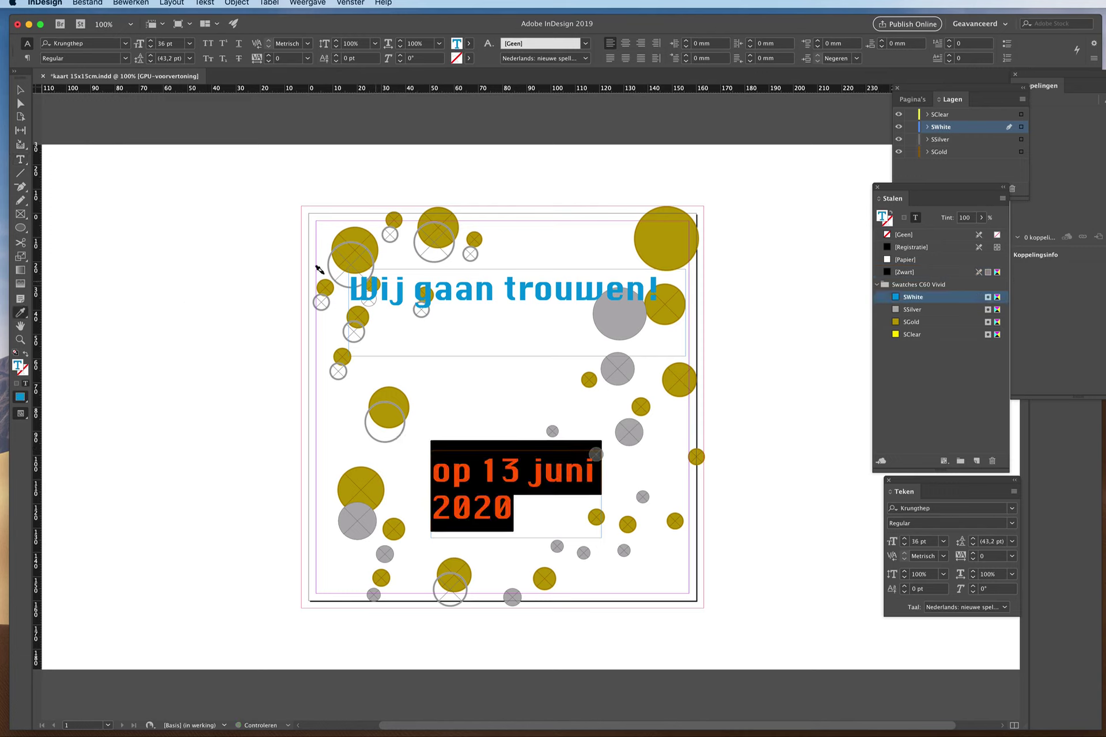
- Move the date text frame to about X 44.9 mm, Y 104 mm
left_click(20, 90)
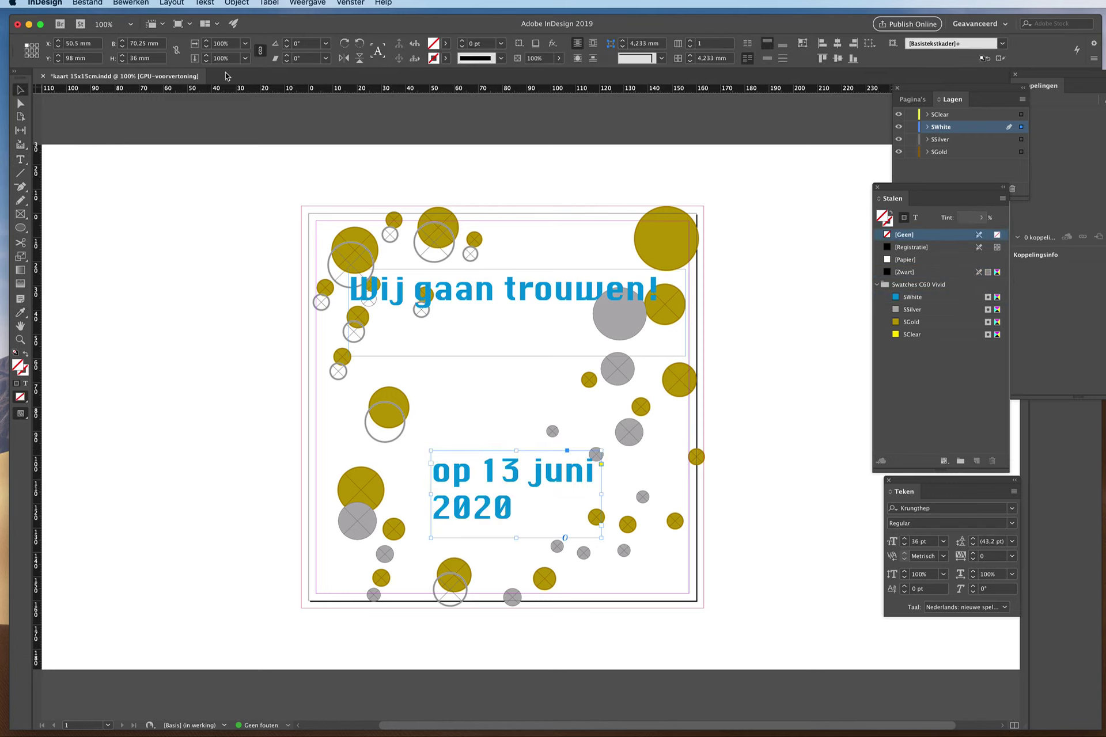
left_click(20, 103)
left_click_drag(543, 513, 530, 468)
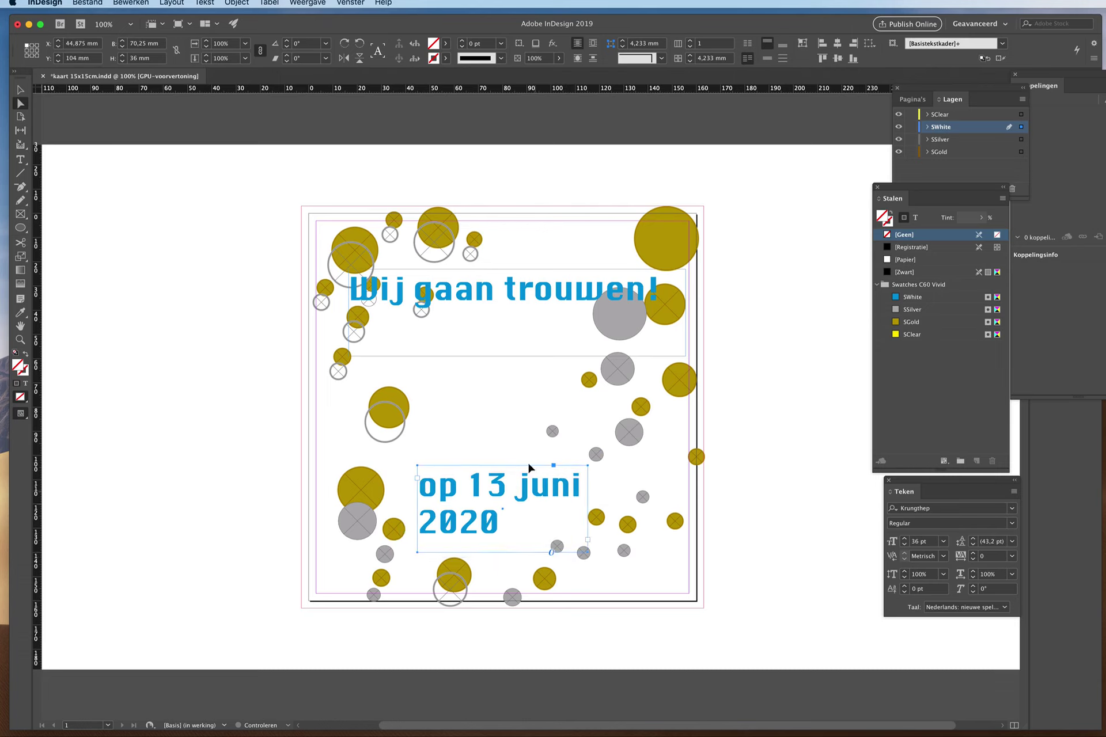
- Set the date text to 24 pt and move its frame straight down to Y 127 mm
left_click(21, 158)
left_click_drag(504, 533, 406, 473)
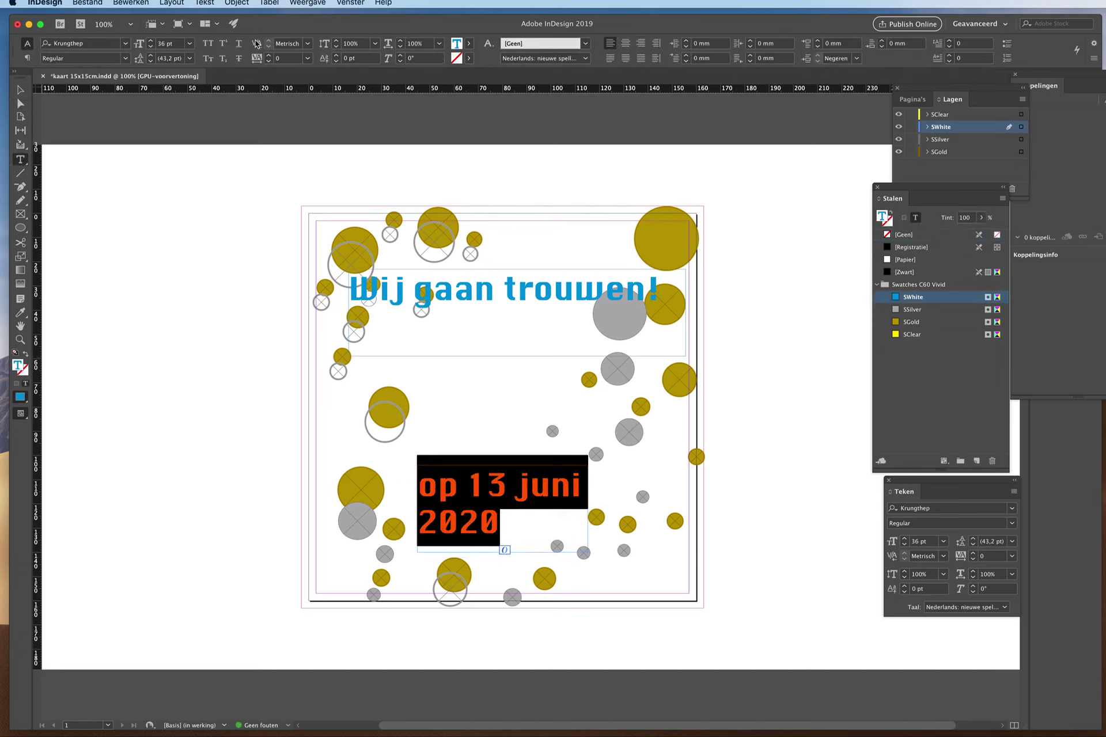
left_click(190, 43)
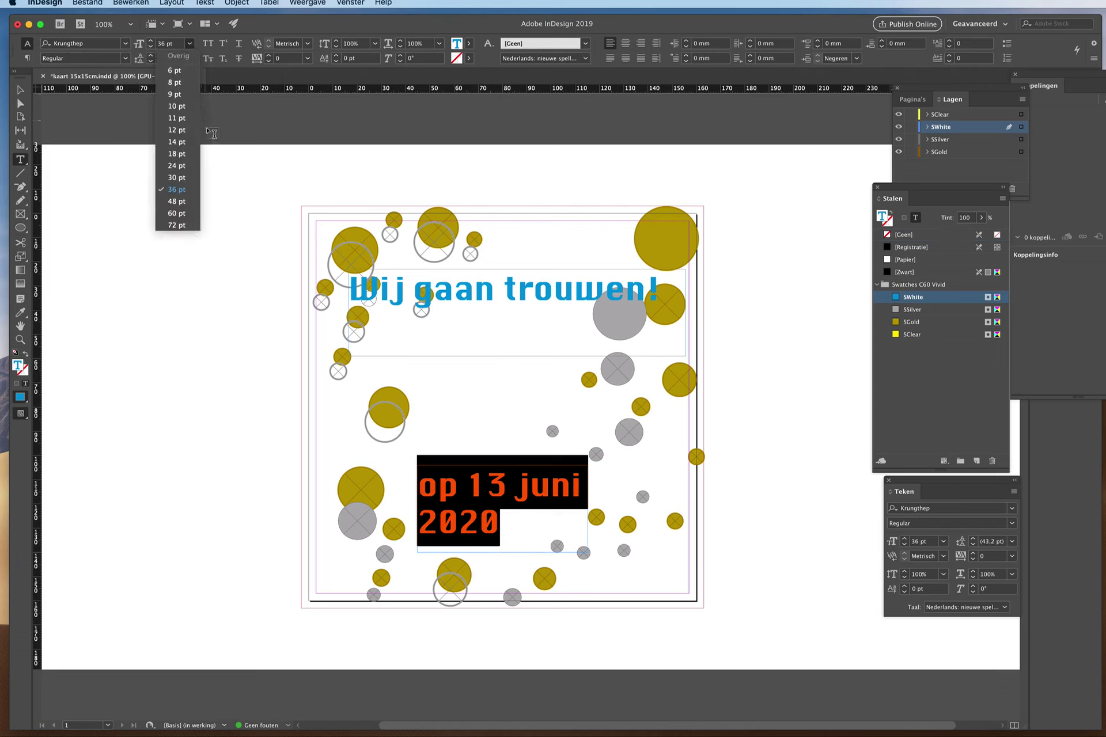
left_click(198, 175)
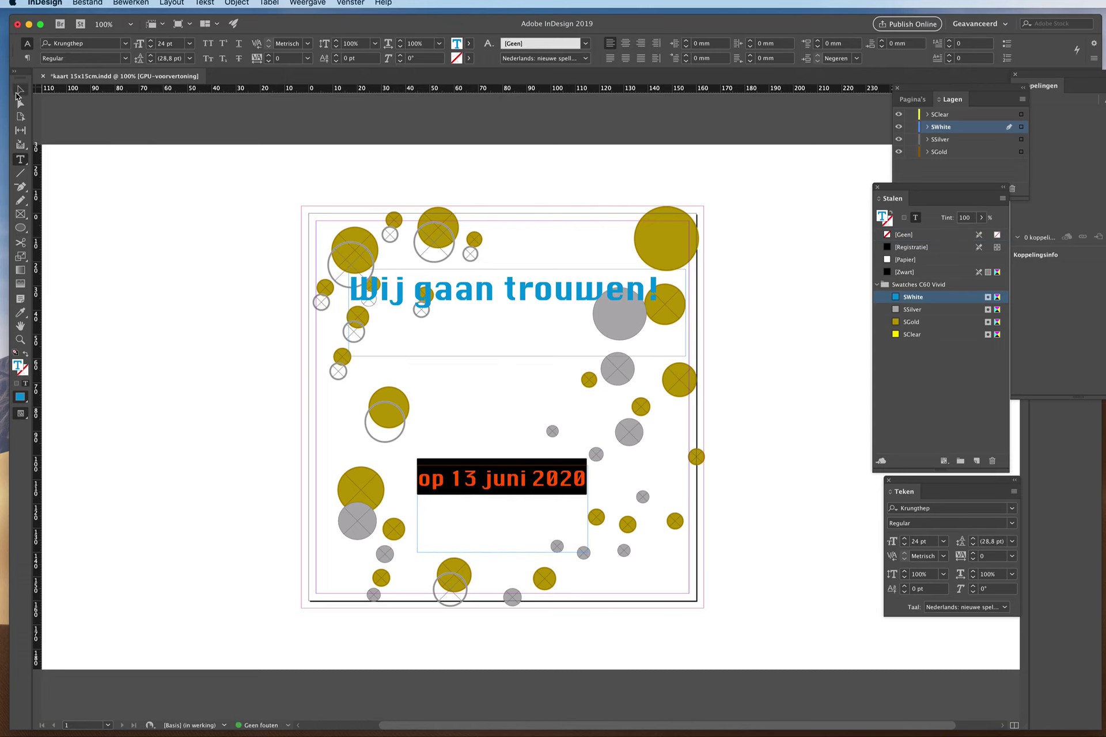
left_click(20, 90)
left_click_drag(506, 479, 509, 537)
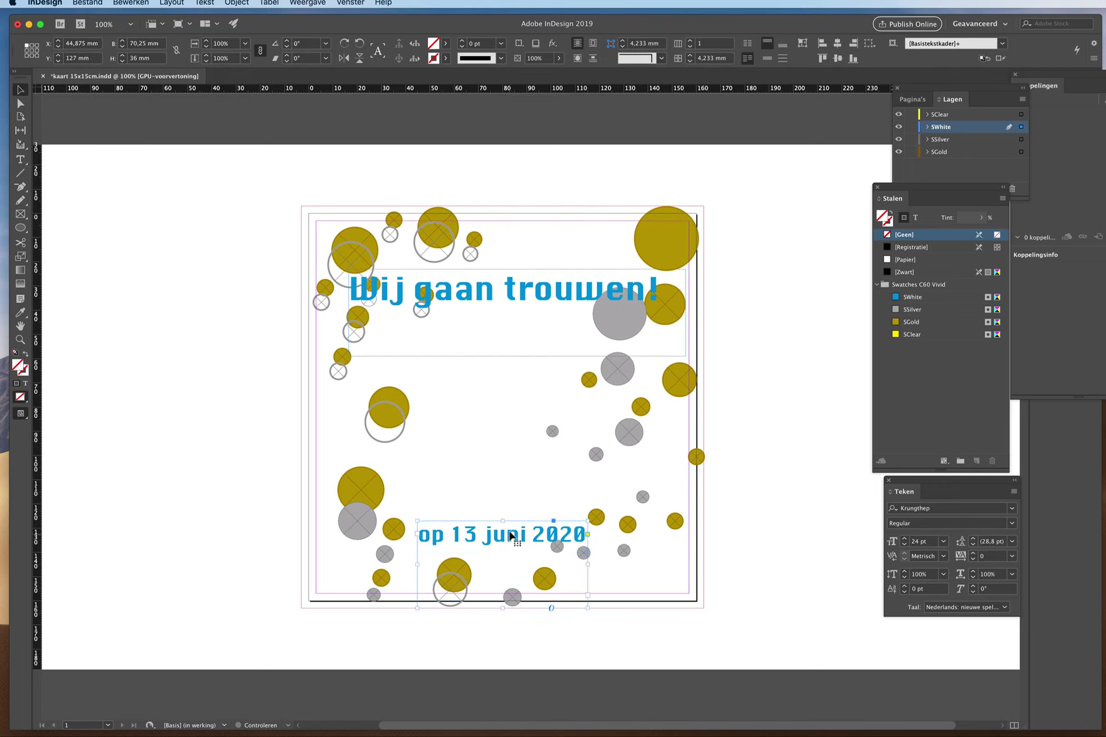
- Move the headline frame to the left margin at X 3.25 mm and widen it to the right margin, about 153.75 mm
left_click(514, 319)
left_click_drag(531, 311, 493, 311)
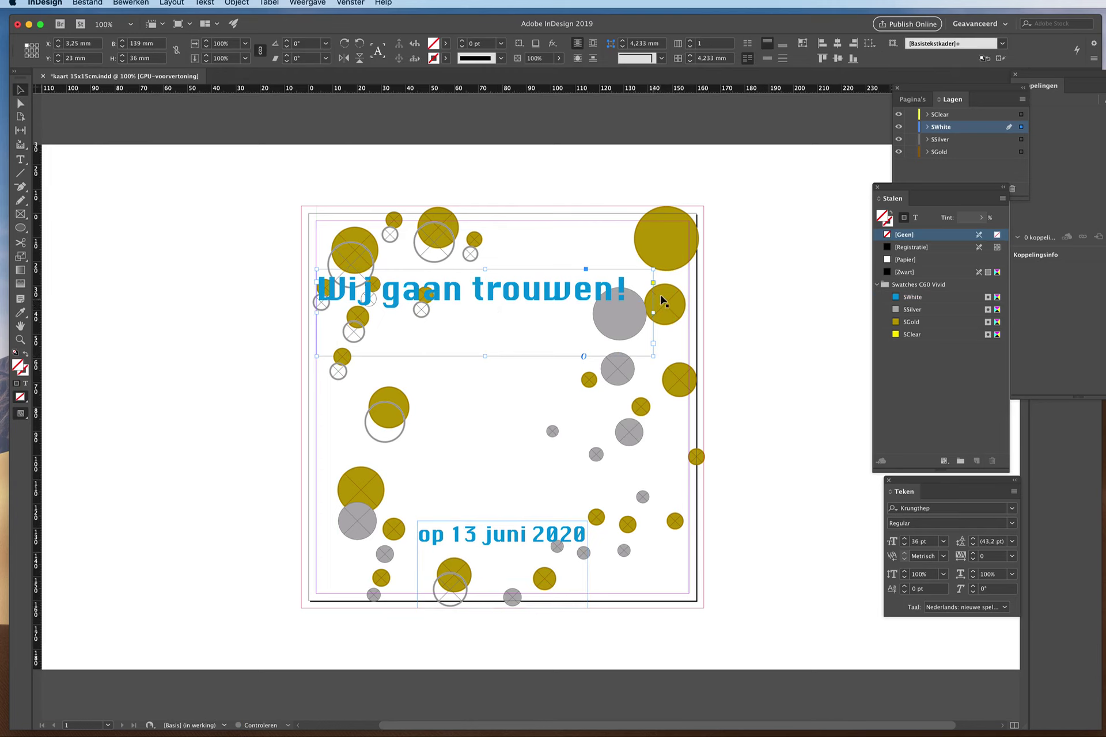
left_click_drag(652, 312, 688, 316)
- Centre the headline text within its frame
left_click(20, 162)
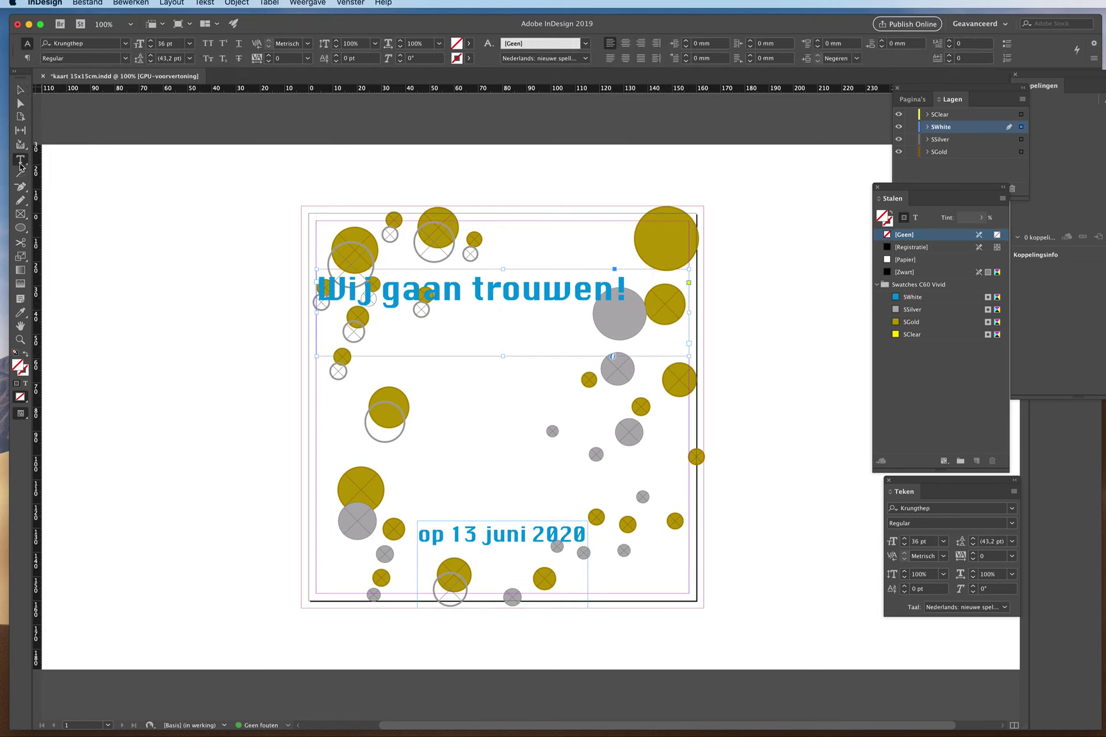
left_click_drag(631, 298, 296, 282)
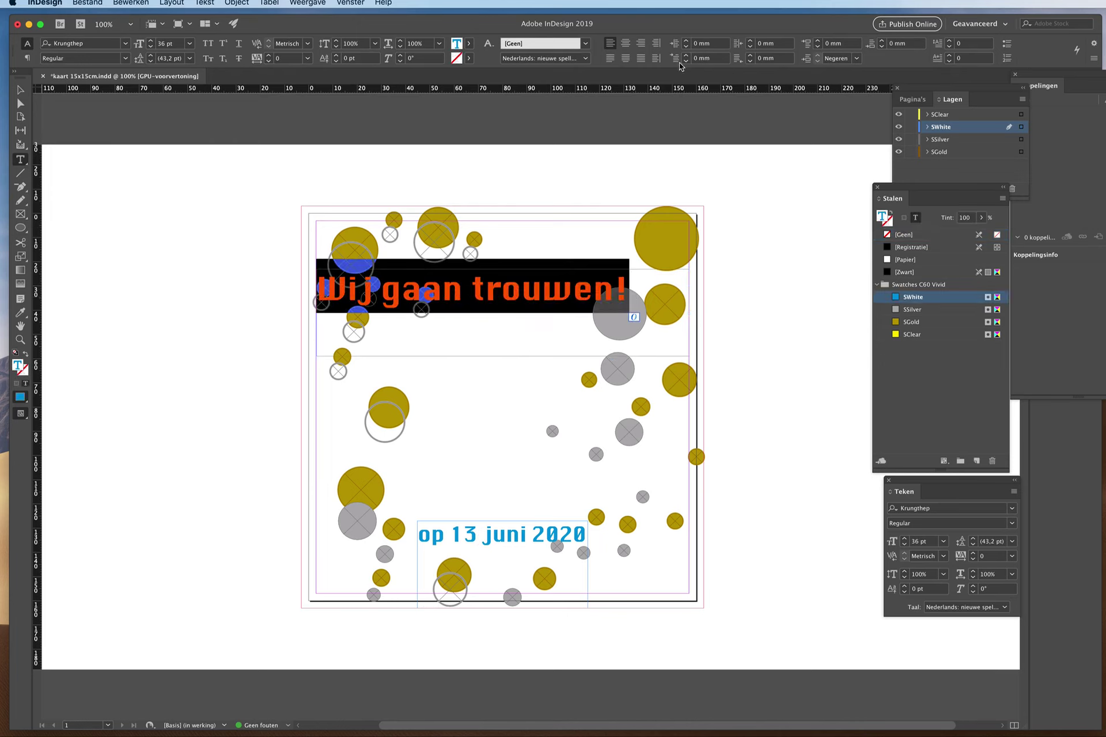
left_click(626, 44)
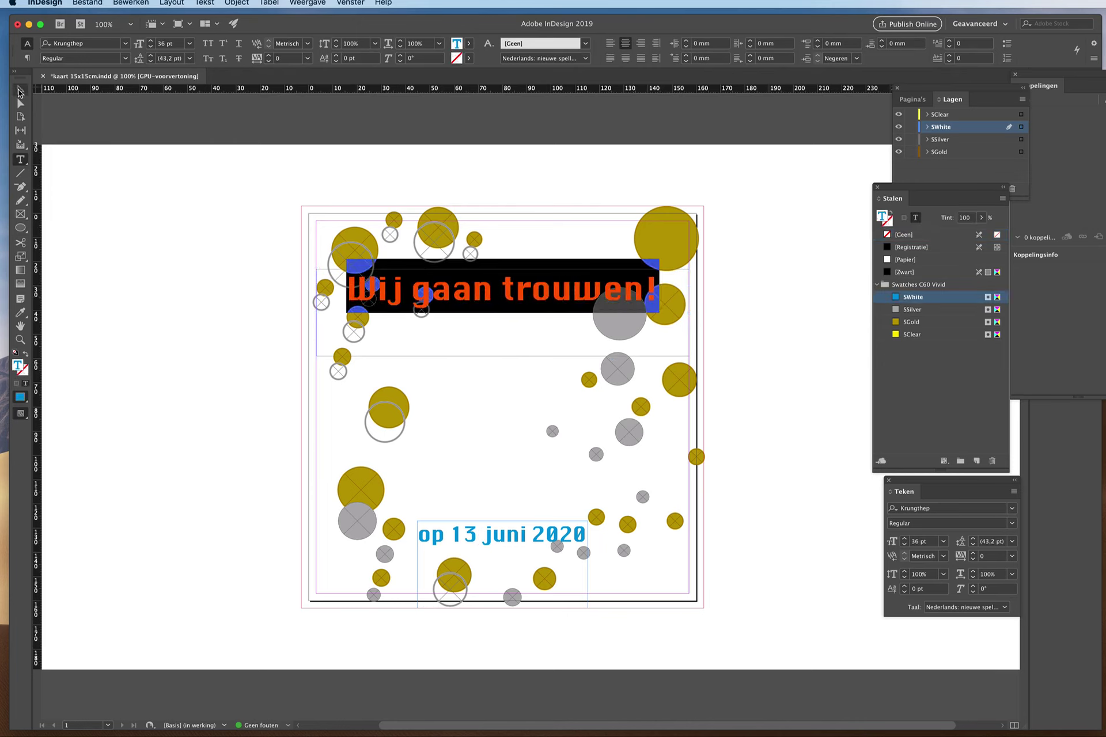
- Nudge the date text frame slightly upward, keeping it centred under the headline
left_click(20, 89)
left_click(494, 535)
left_click_drag(498, 536, 502, 531)
- Try filling the headline and date frames together with SWhite, and undo the fill
left_click(534, 340, "shift")
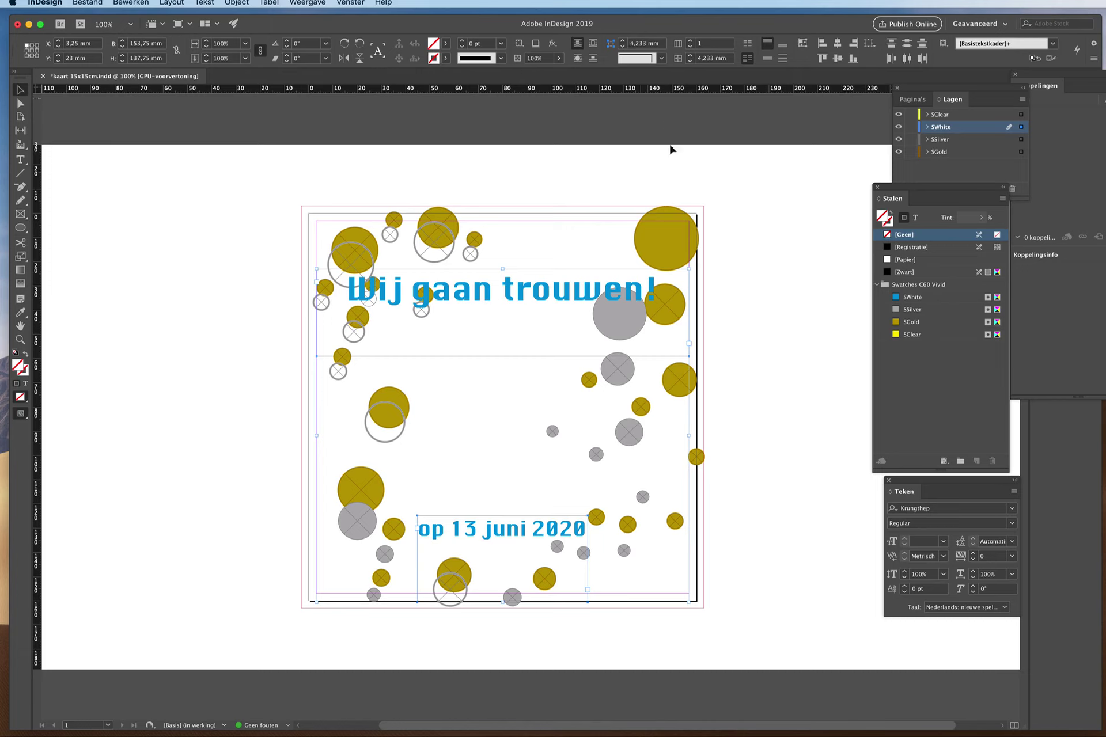
left_click(912, 297)
key("super+z")
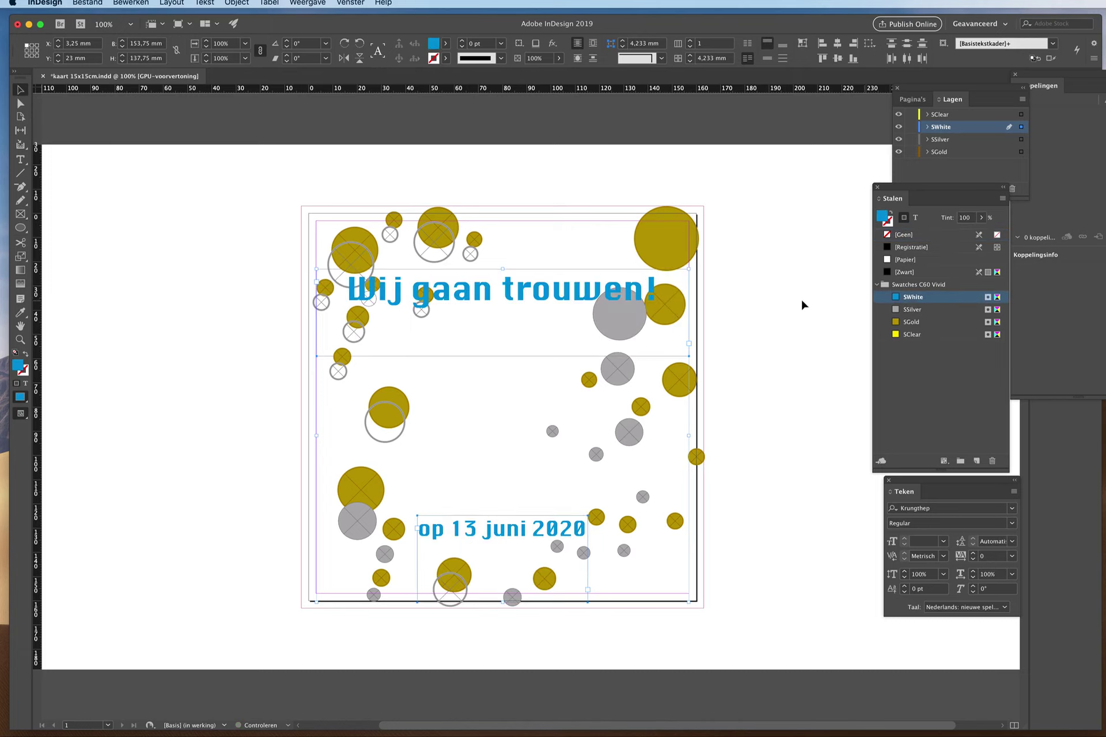
- Select the headline and date text in turn and apply the SWhite swatch to the characters
key("t")
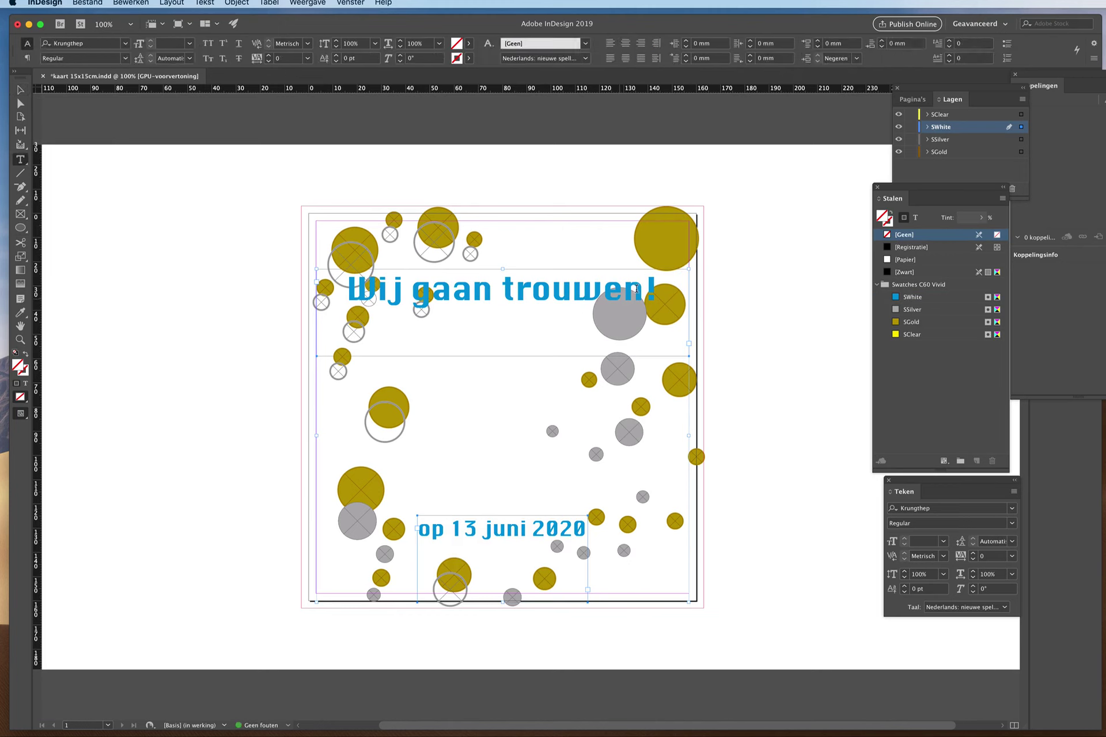
left_click_drag(663, 289, 305, 267)
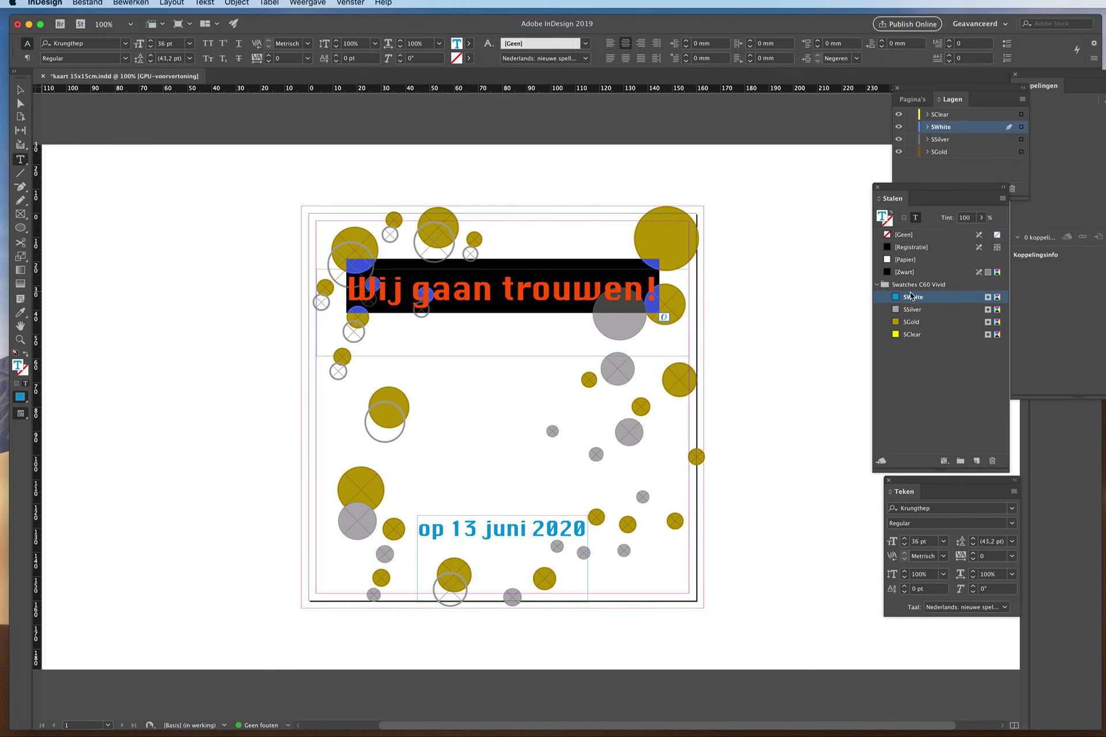
left_click(583, 534)
left_click_drag(585, 532, 411, 530)
left_click(910, 297)
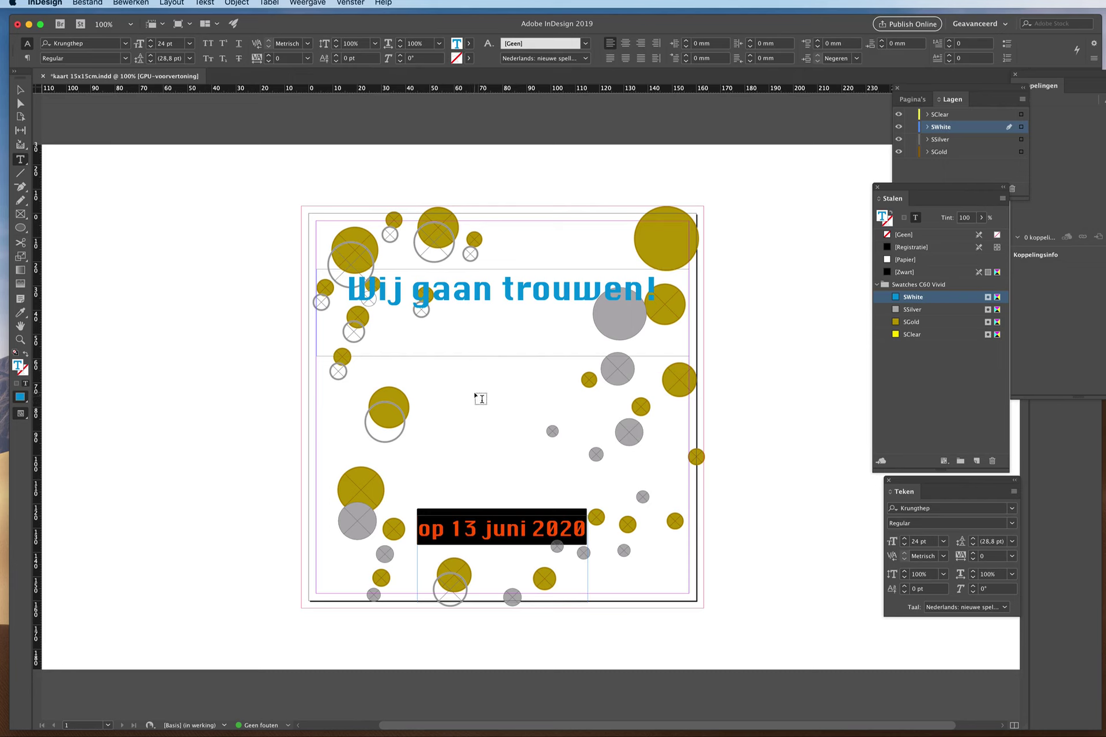
- Add a small text frame with "&" in the middle of the card and copy the headline's character formatting onto it
left_click_drag(474, 392, 518, 428)
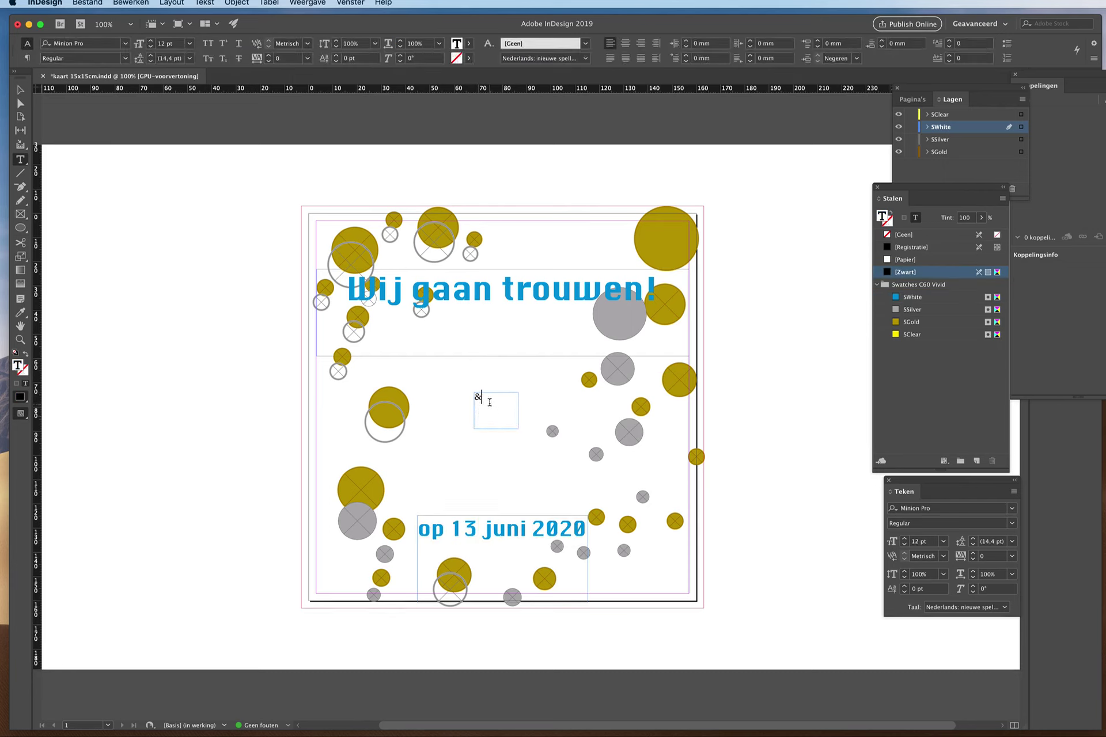
double_click(489, 402)
left_click(20, 313)
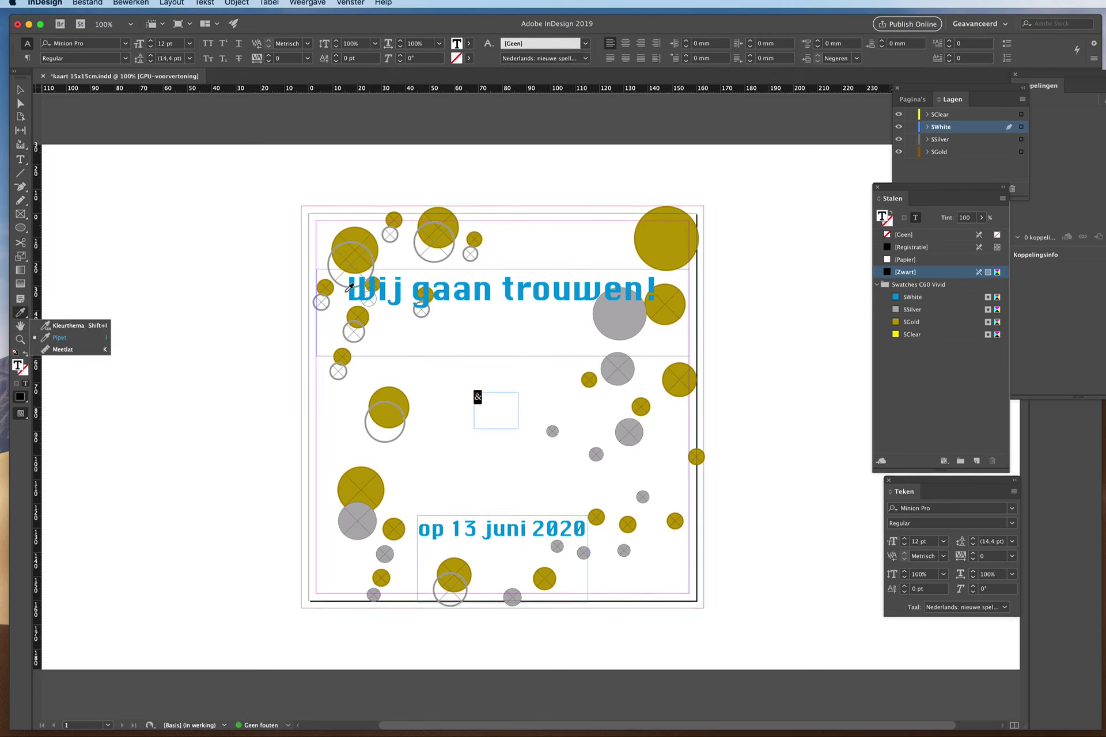
left_click(423, 297)
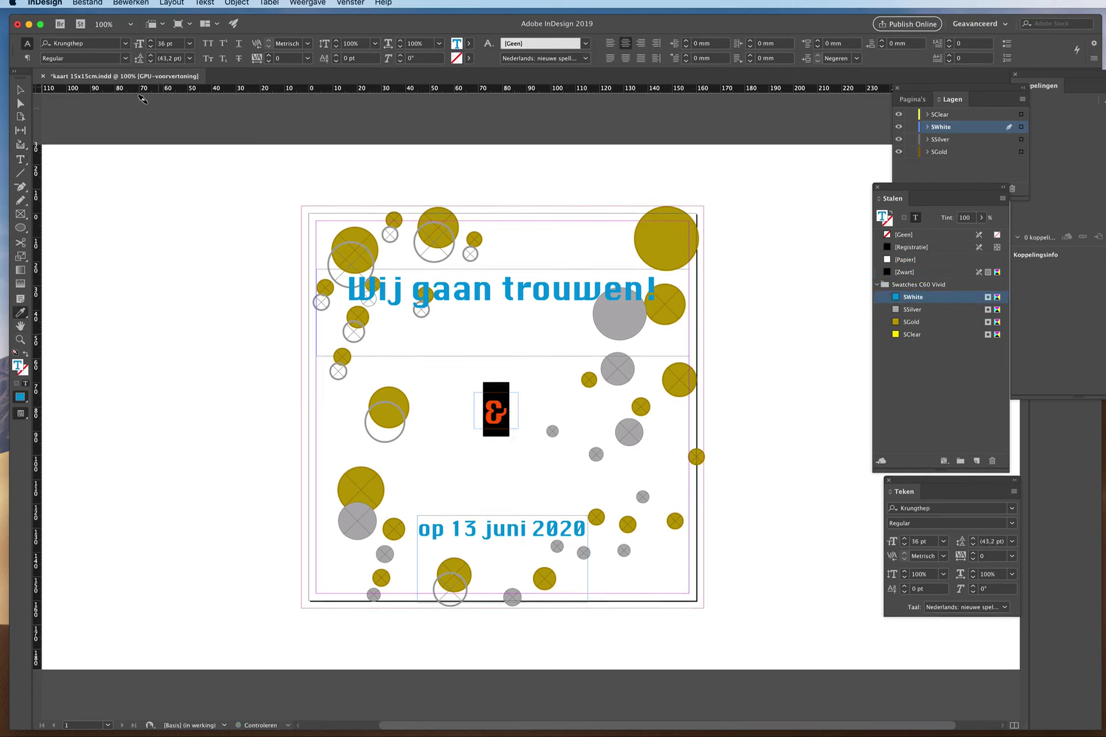
left_click(20, 90)
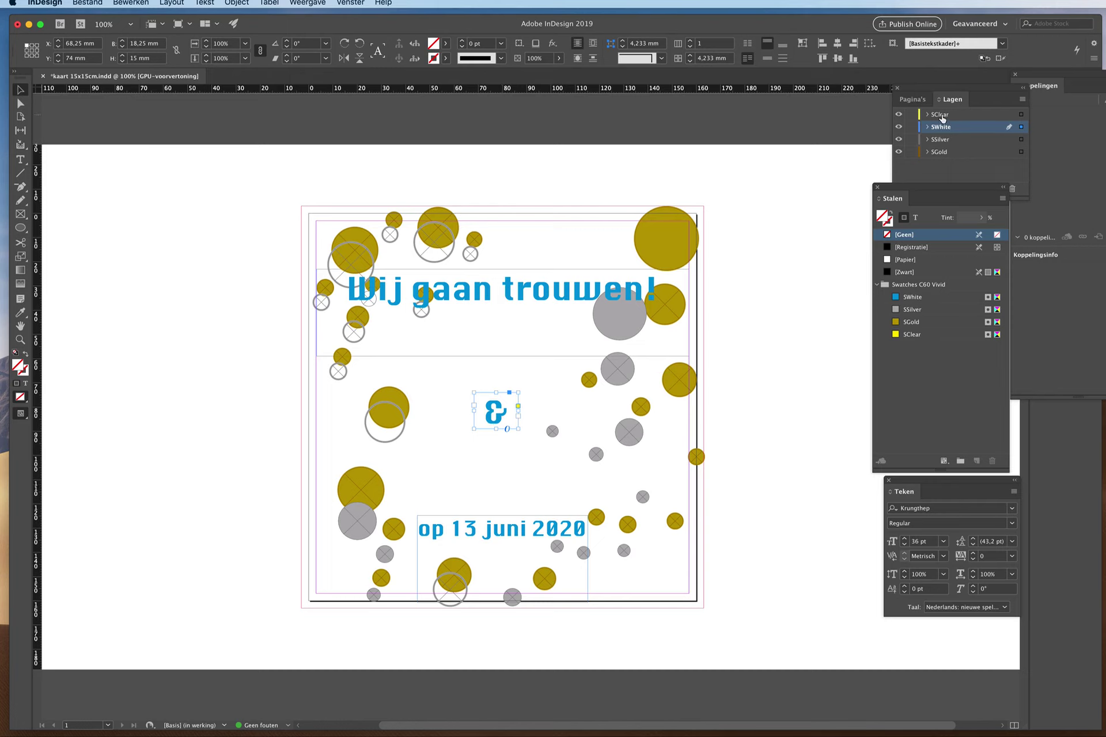
- On the SClear layer, draw a text frame overlapping the card's left edge, enter the first partner's name and select the text
left_click(899, 127)
left_click(899, 127)
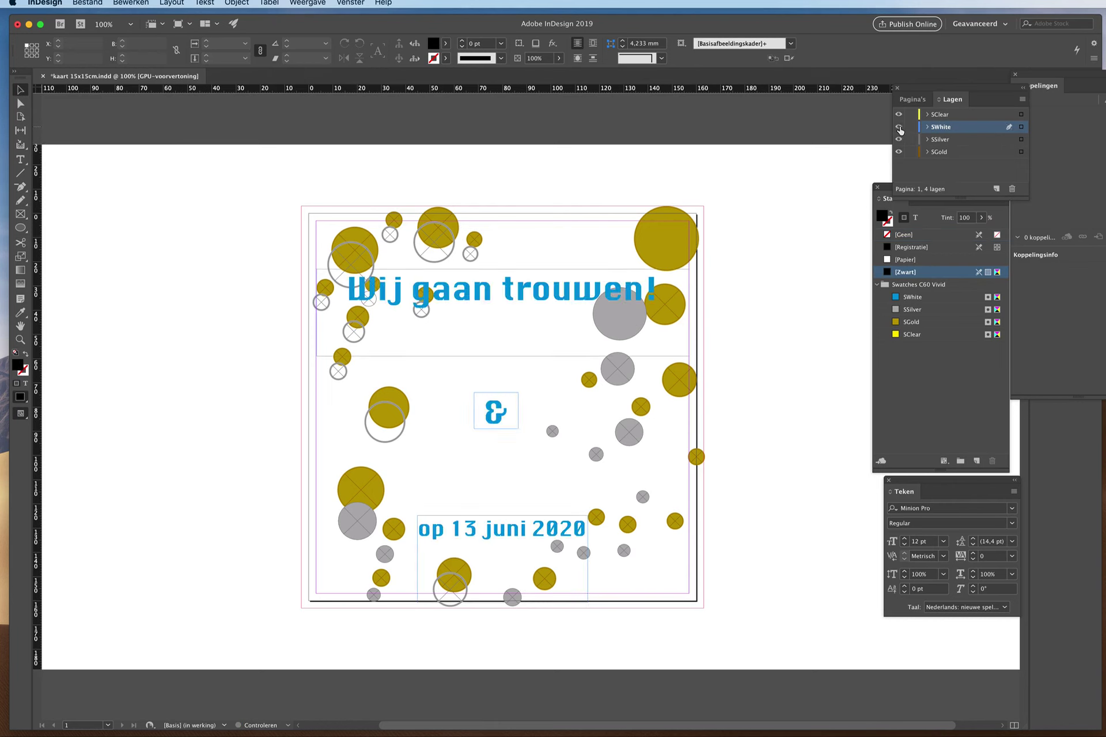
left_click(938, 116)
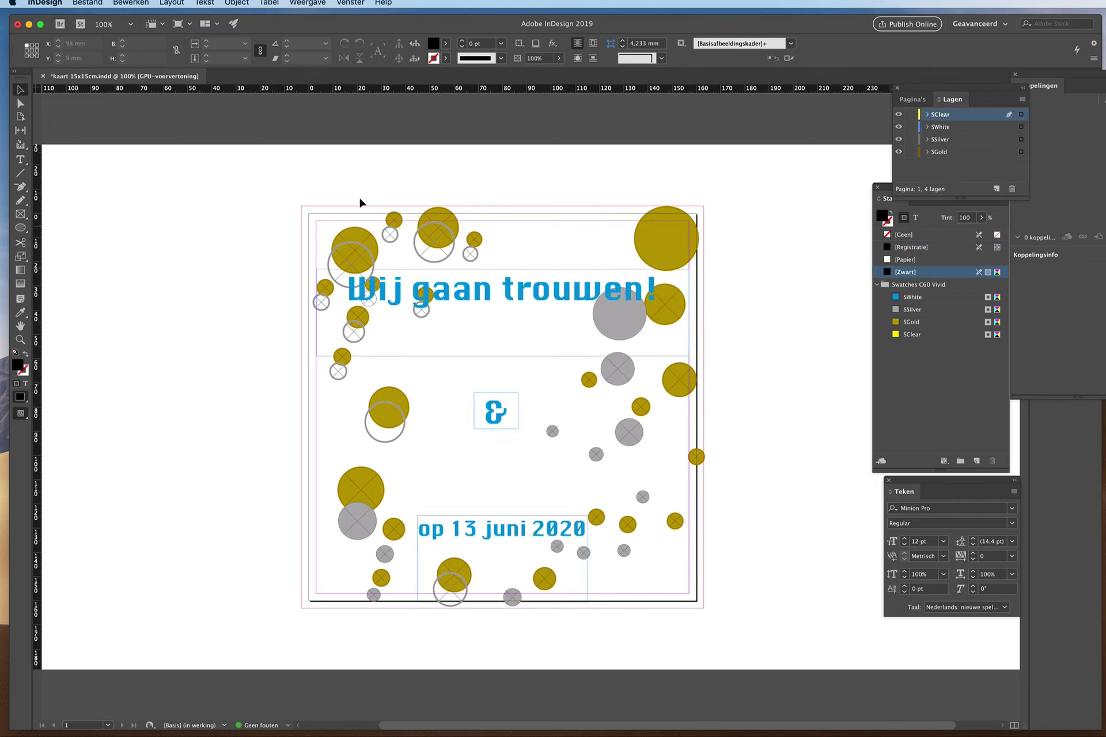
left_click(21, 161)
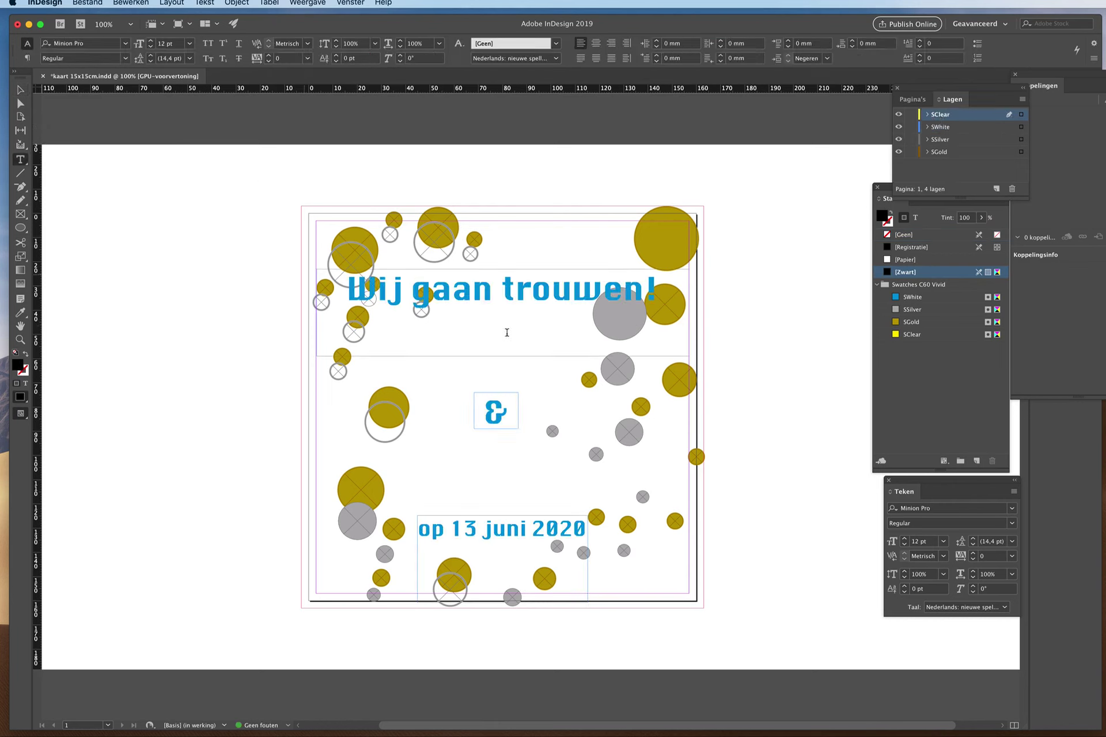
left_click(421, 322)
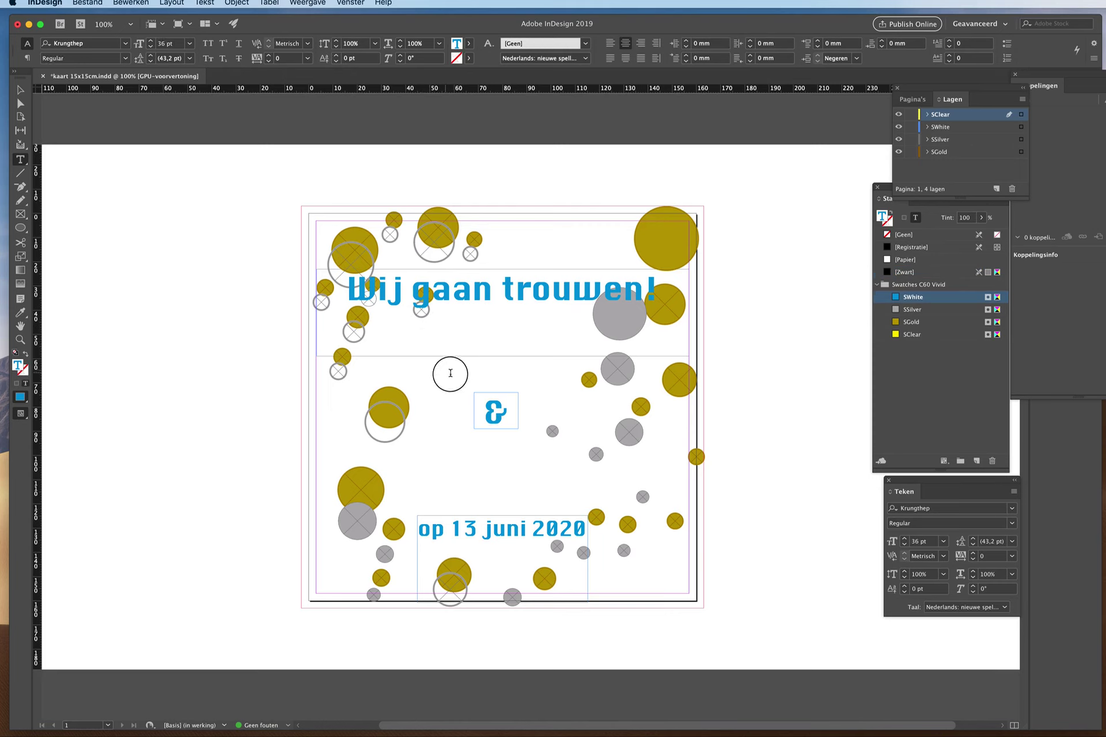
left_click(565, 384)
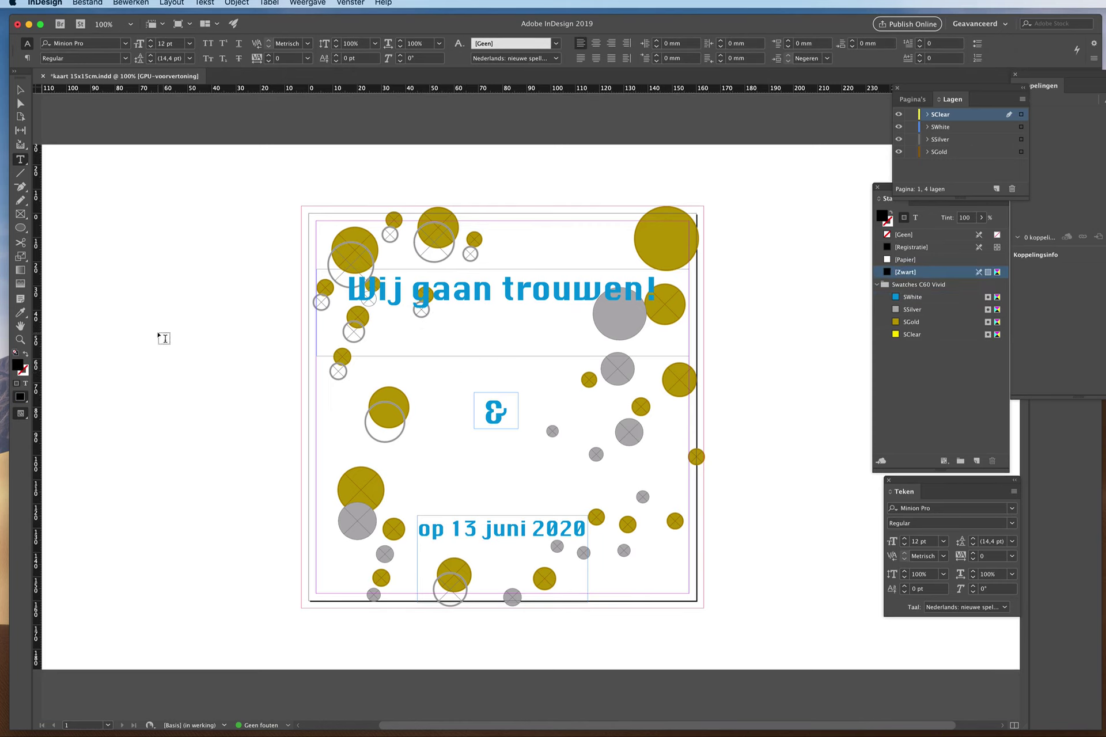
left_click_drag(159, 333, 450, 444)
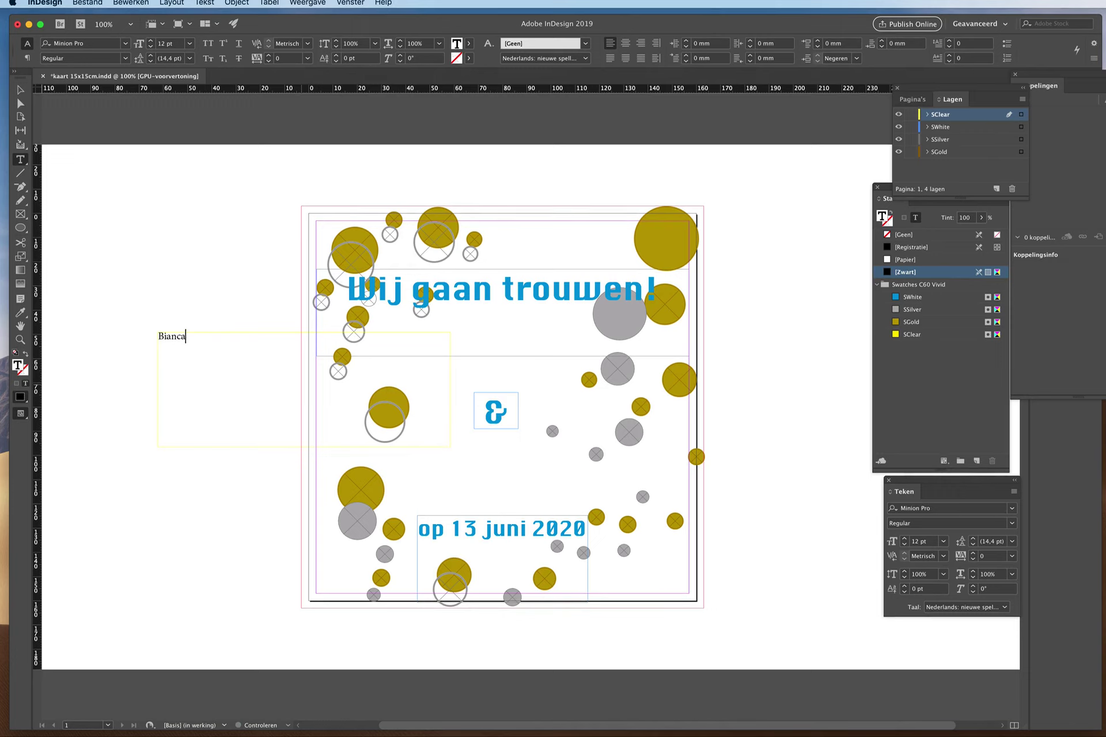
left_click_drag(188, 338, 154, 331)
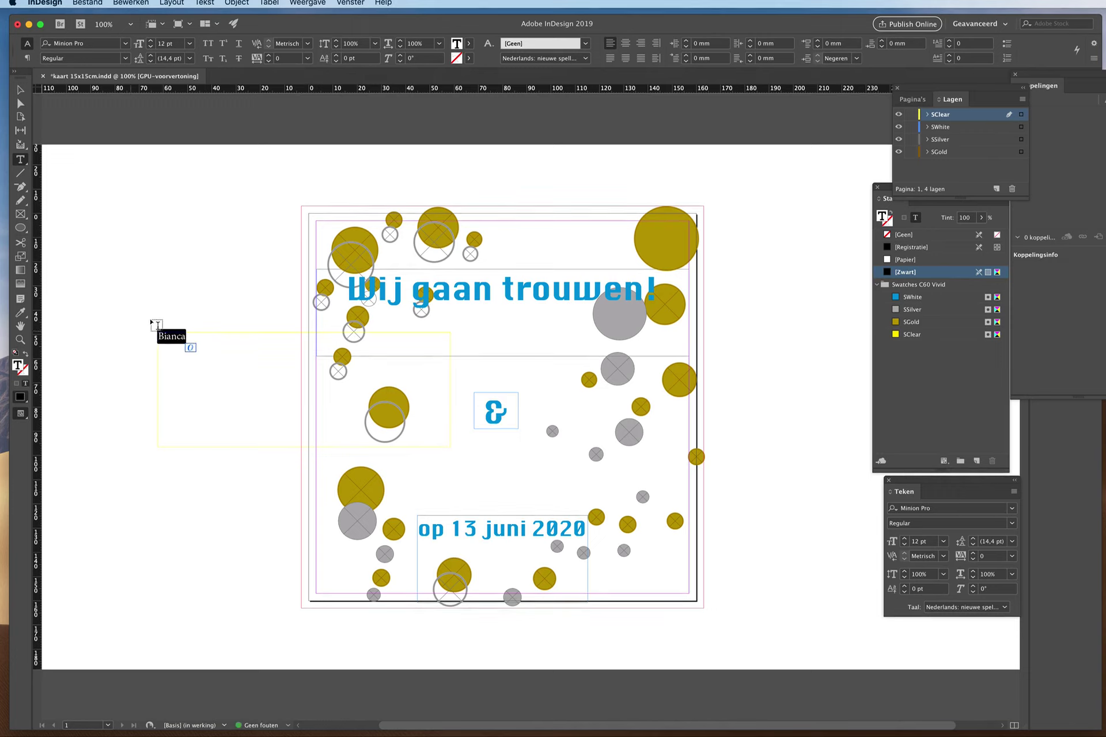
- Try the Battshion and Krungthep fonts on the selected name
left_click(102, 44)
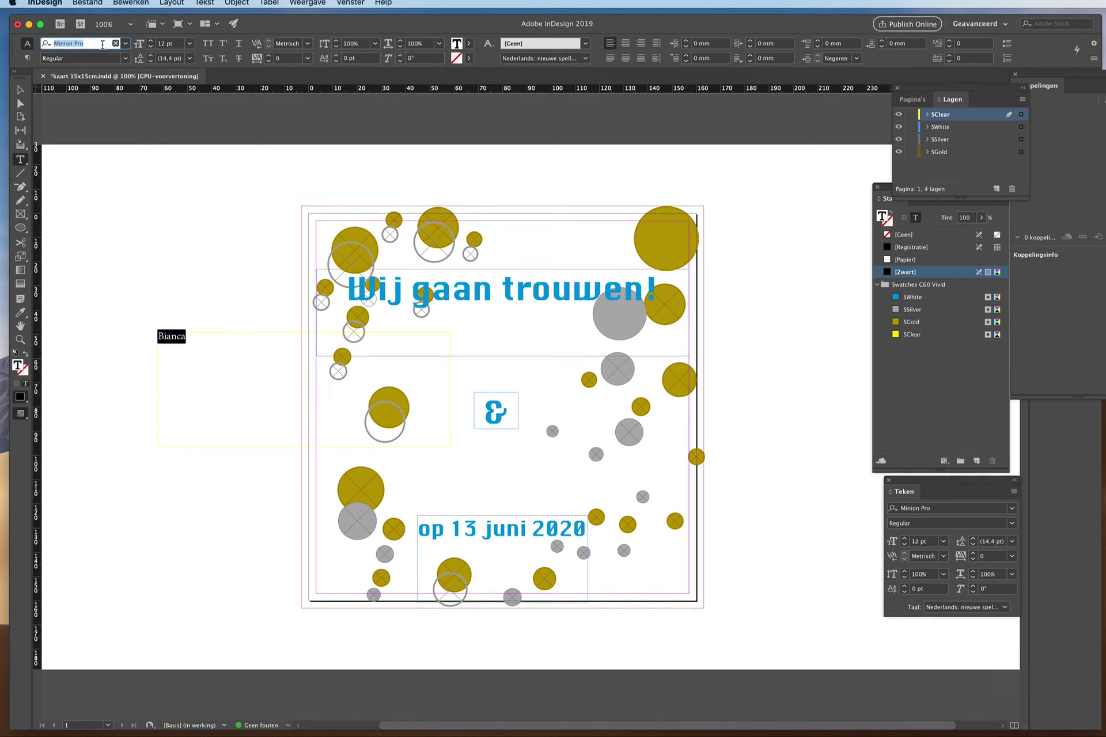
type("Krungthep")
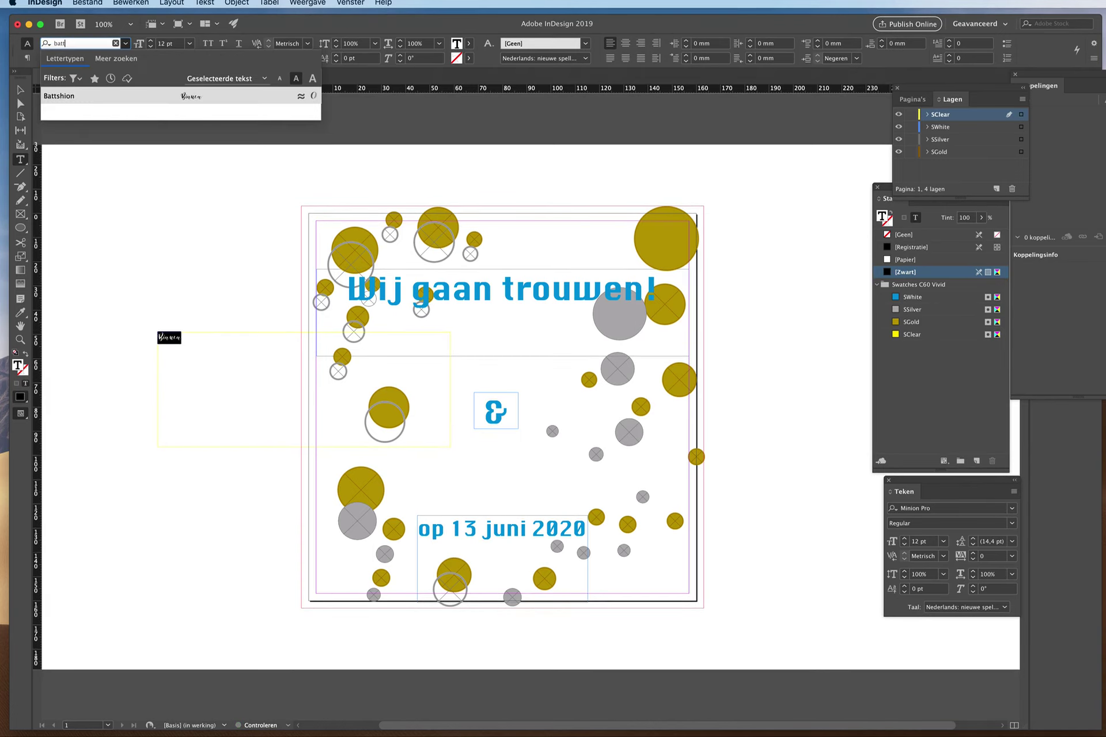
type("ion")
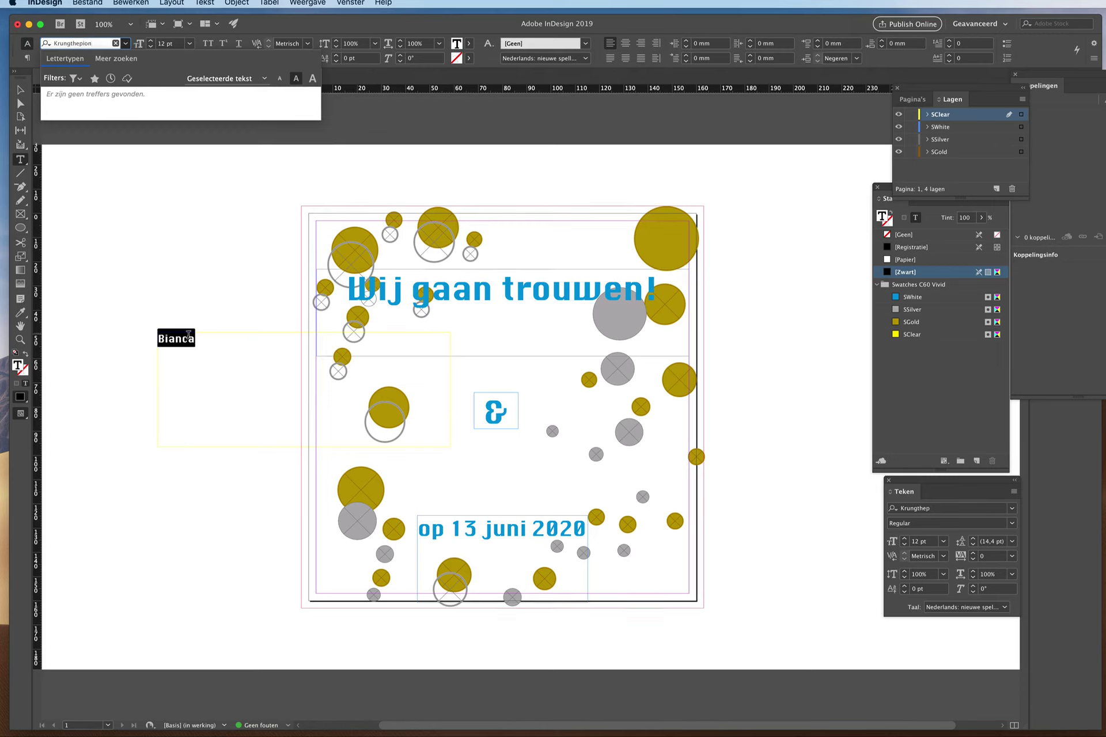
key("Return")
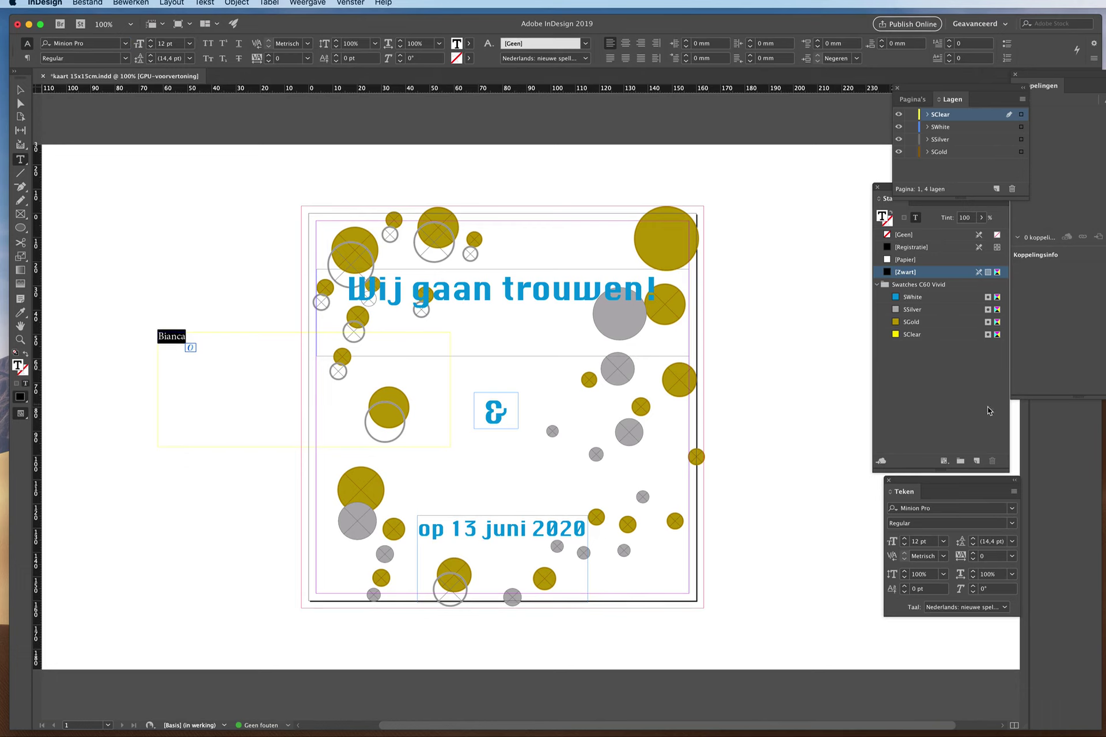
- Browse the fonts and set the selected name in Phosphate Inline at 48 pt
left_click(986, 512)
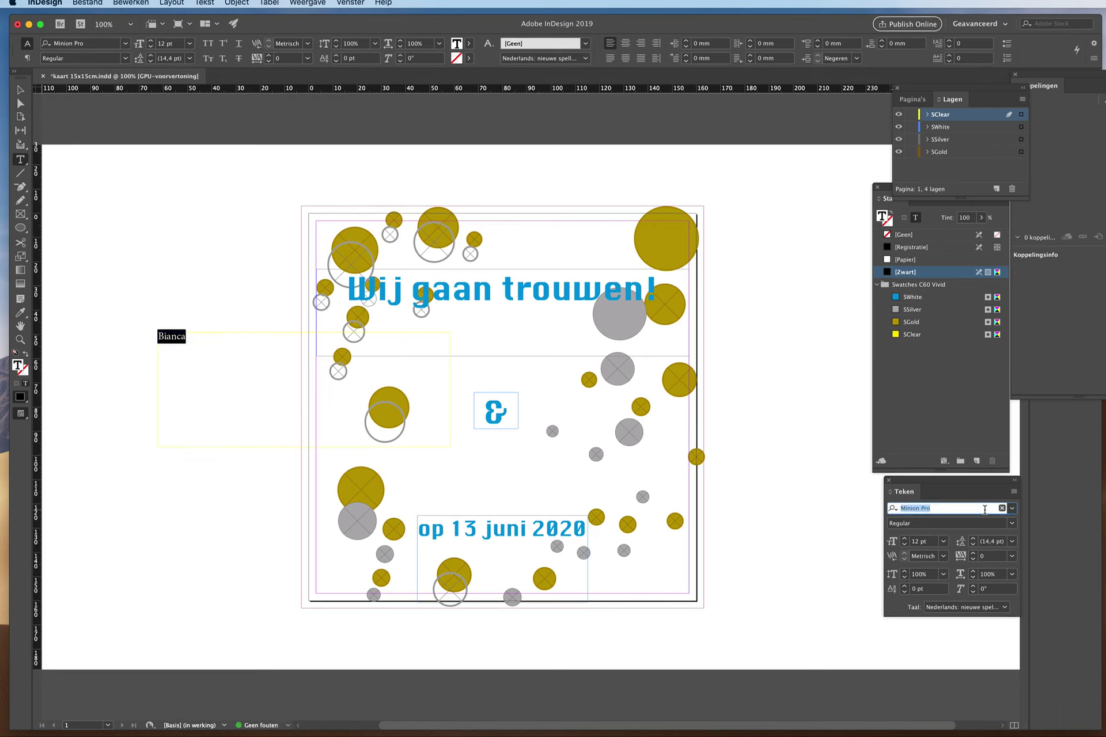
key("Down")
key("Down")
key("Down")
key("Down")
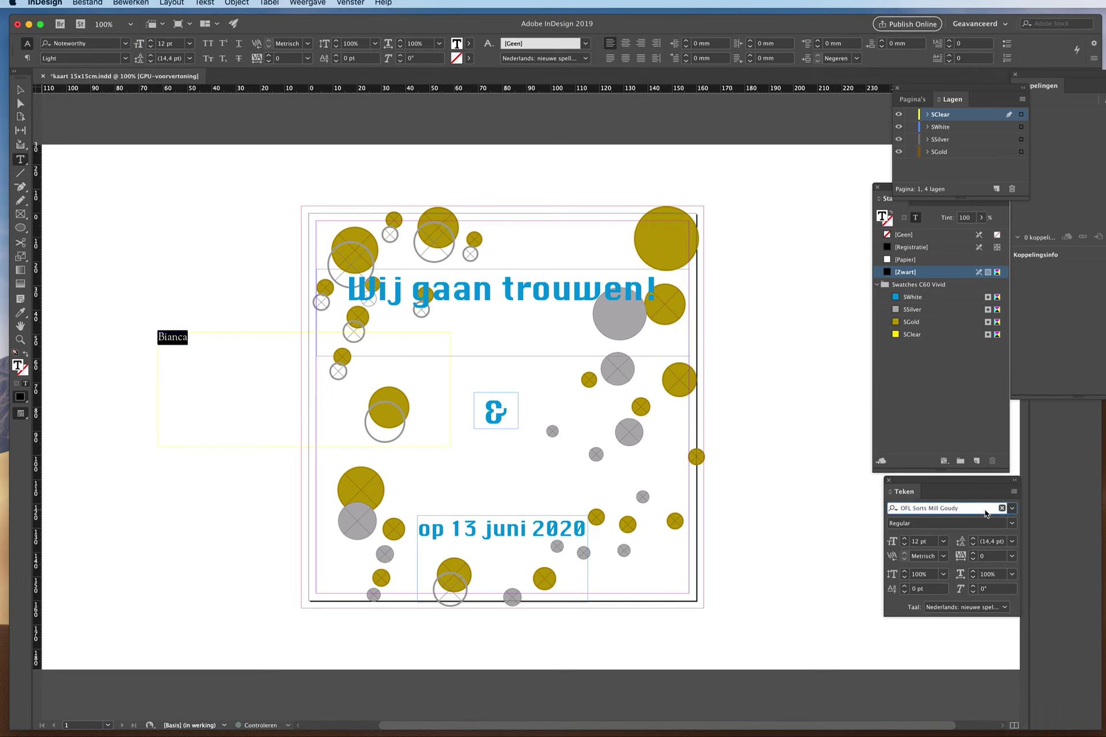
key("Down")
key("Down")
key("Down")
key("Down")
key("Down")
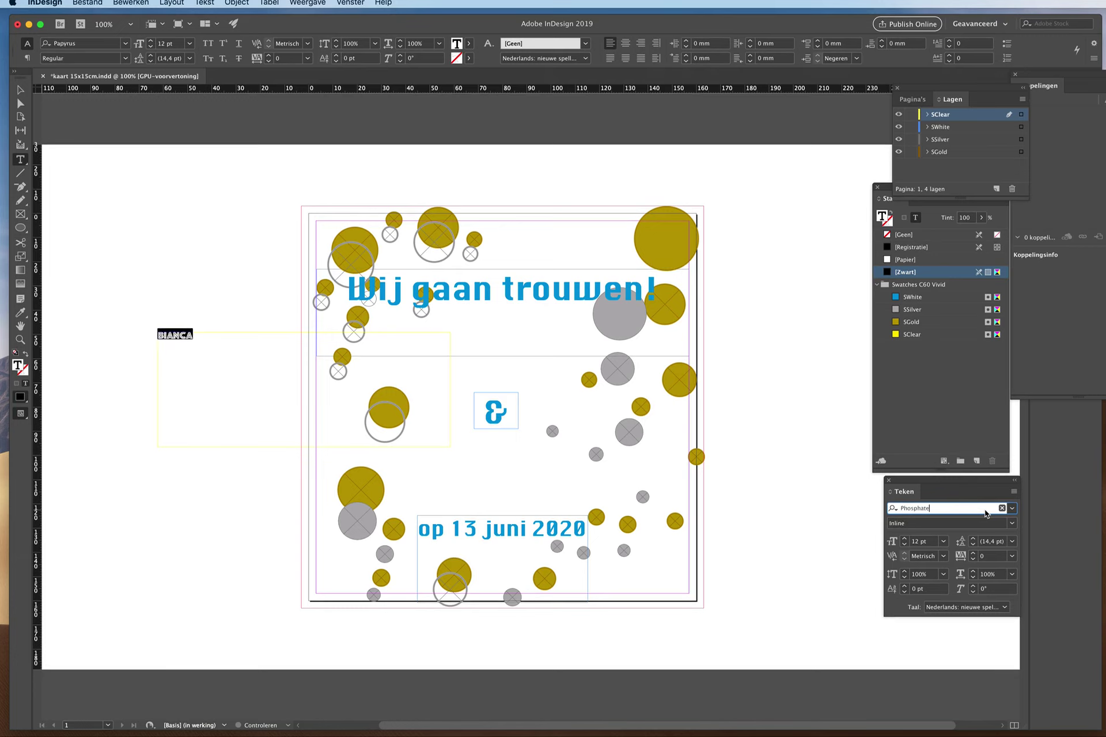
key("Down")
key("Up")
left_click(189, 43)
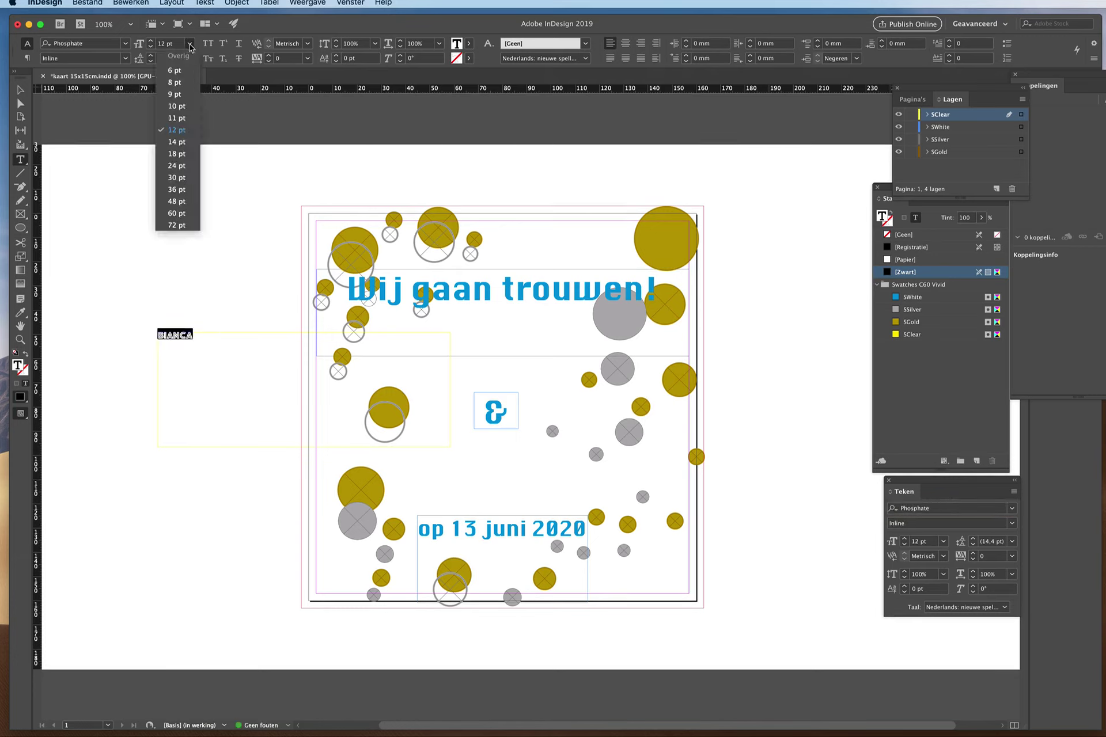
left_click(185, 200)
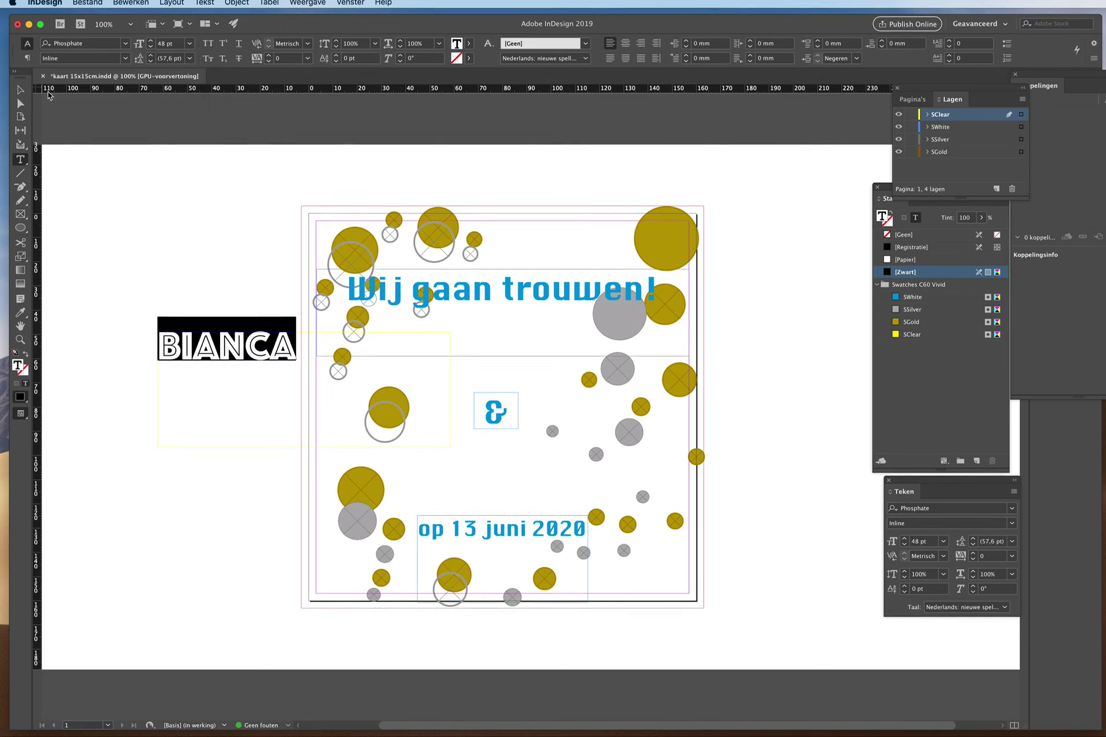
- Move the first partner's name between the headline and the ampersand, and apply the SClear swatch to its characters
left_click(21, 90)
left_click_drag(262, 355, 527, 368)
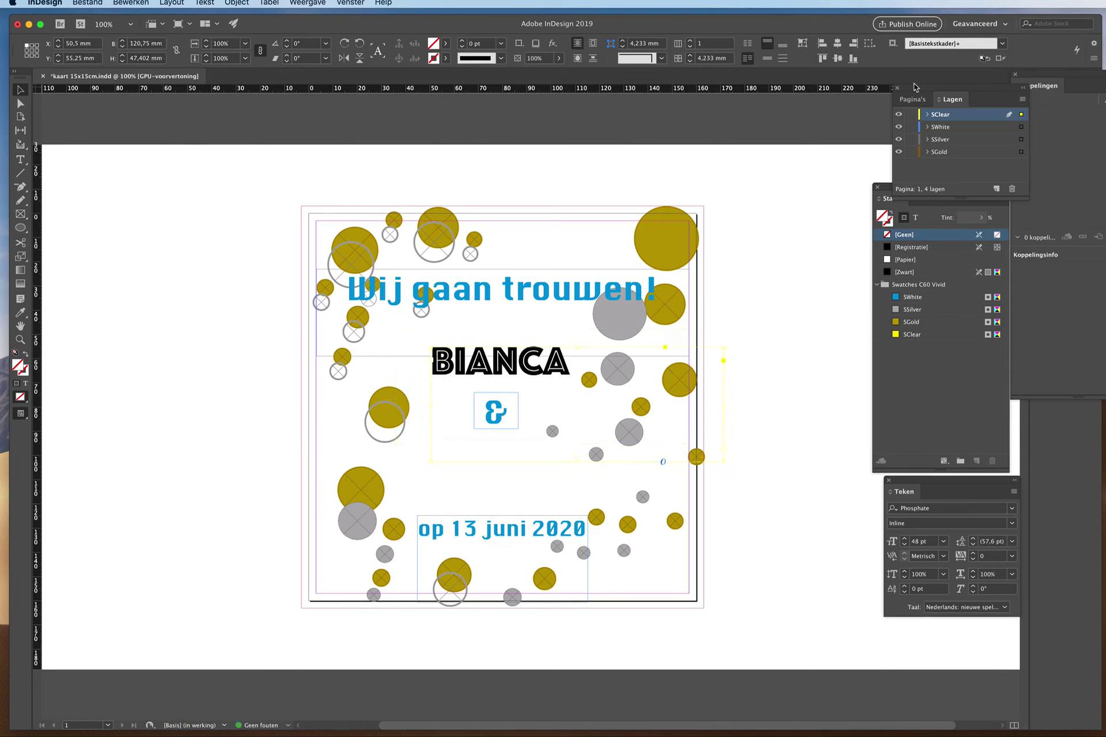
key("t")
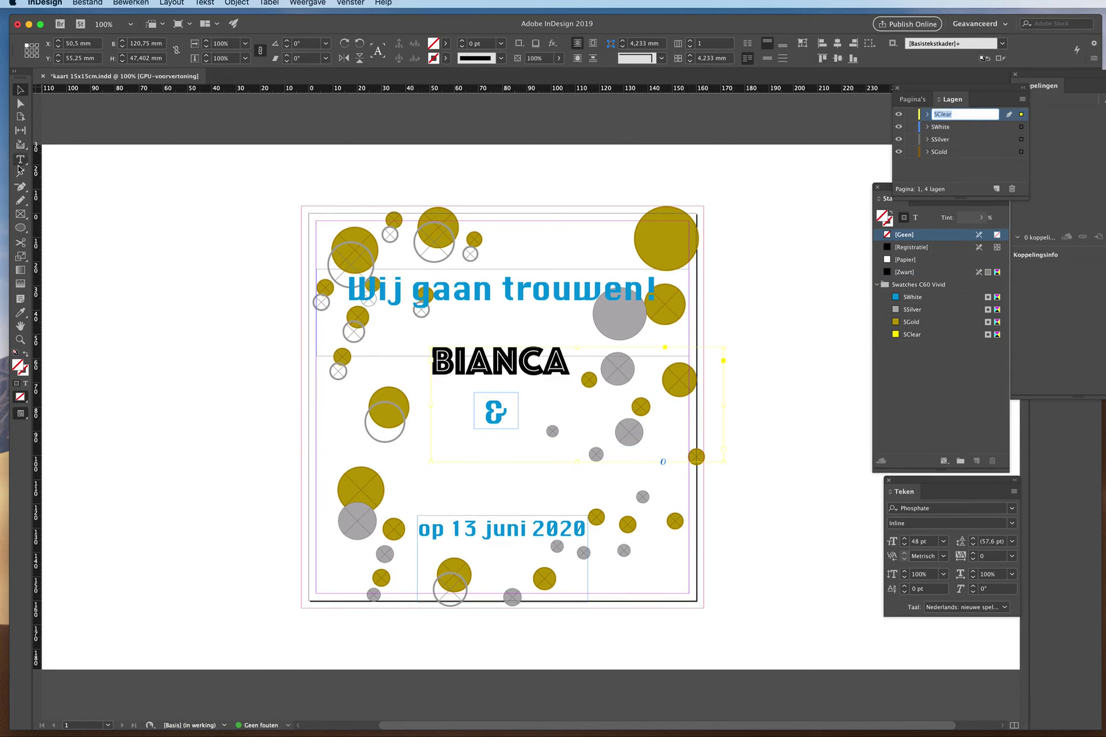
left_click_drag(571, 364, 418, 353)
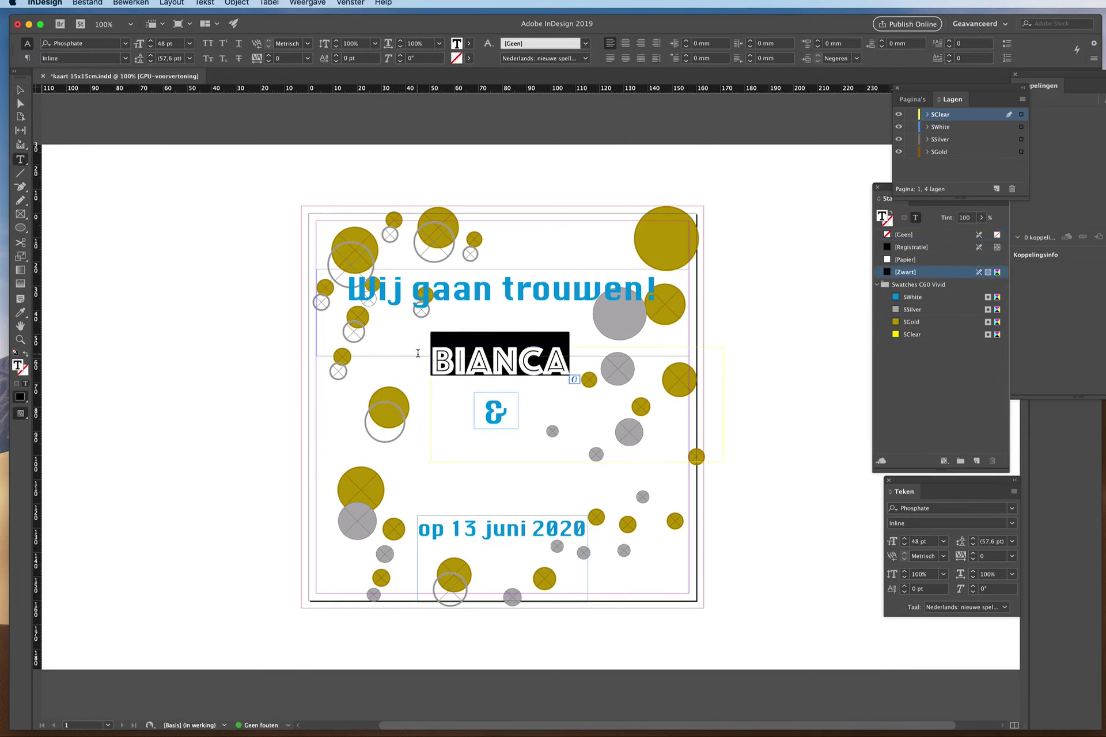
left_click(914, 335)
left_click(549, 360)
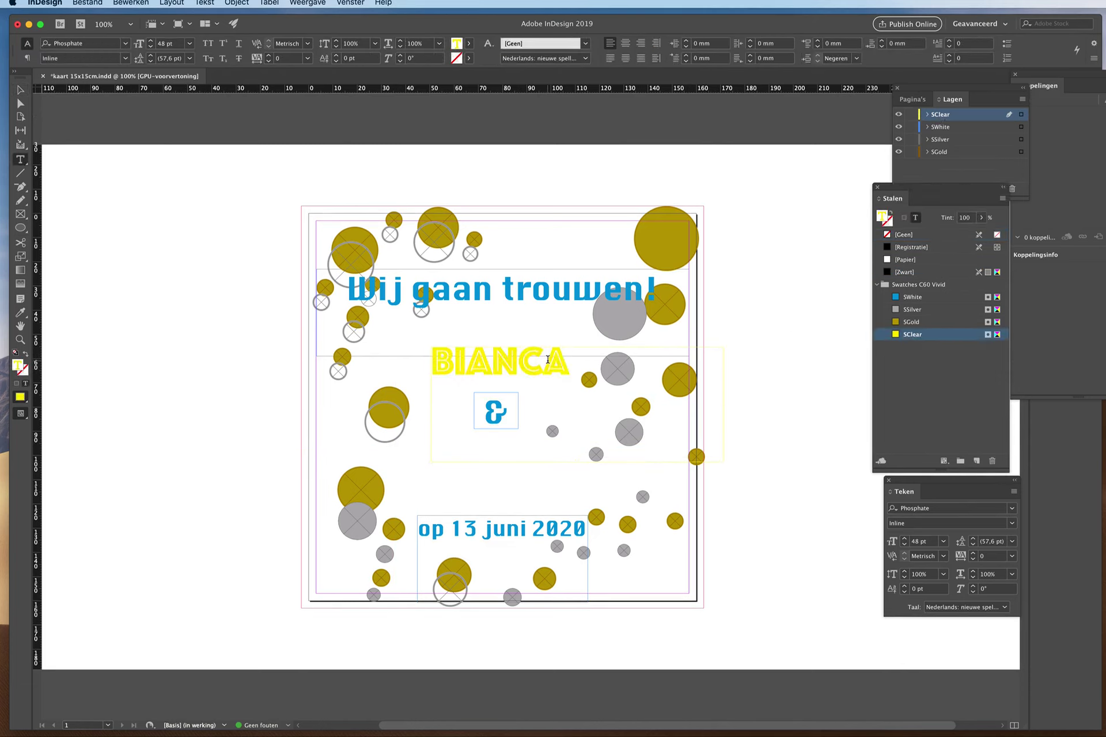
key("Escape")
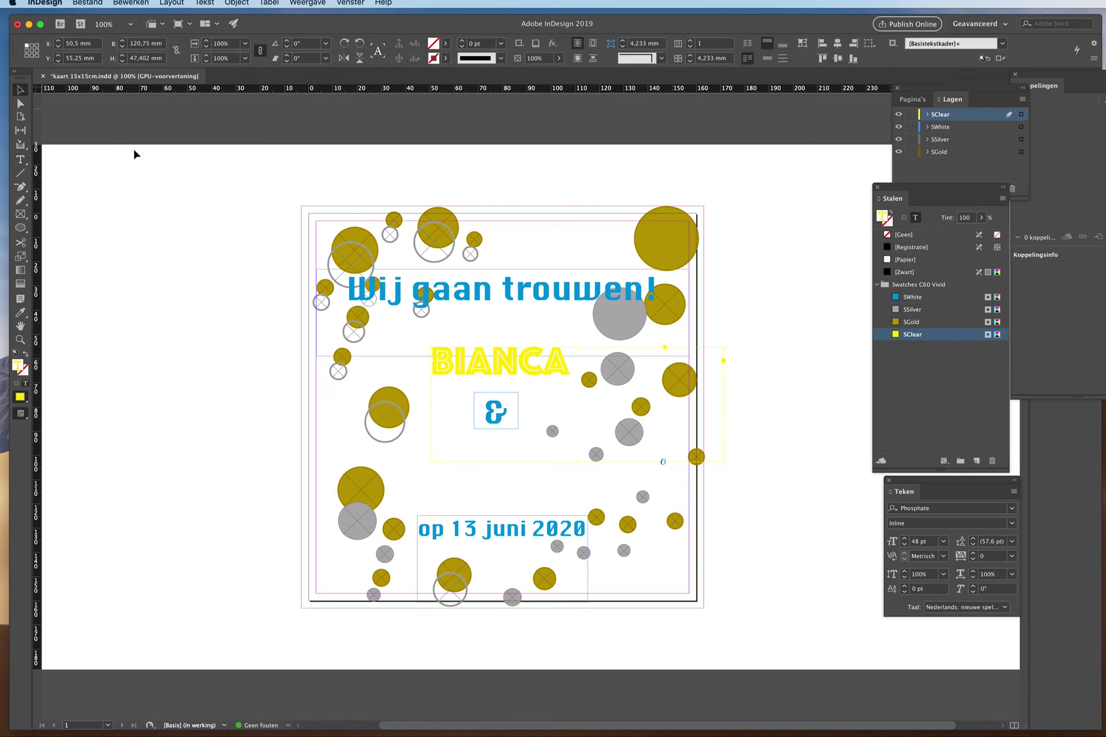
- Add a text frame below the ampersand with the second partner's name and copy the first name's character formatting onto it
left_click(21, 160)
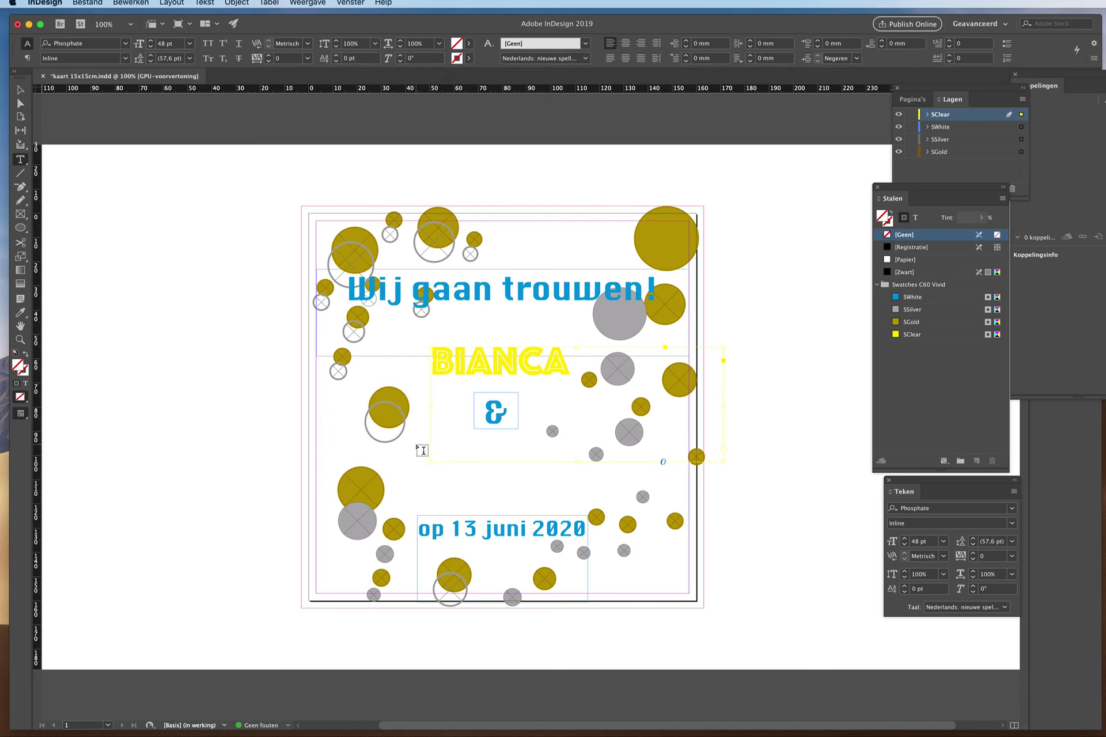
left_click_drag(417, 445, 602, 494)
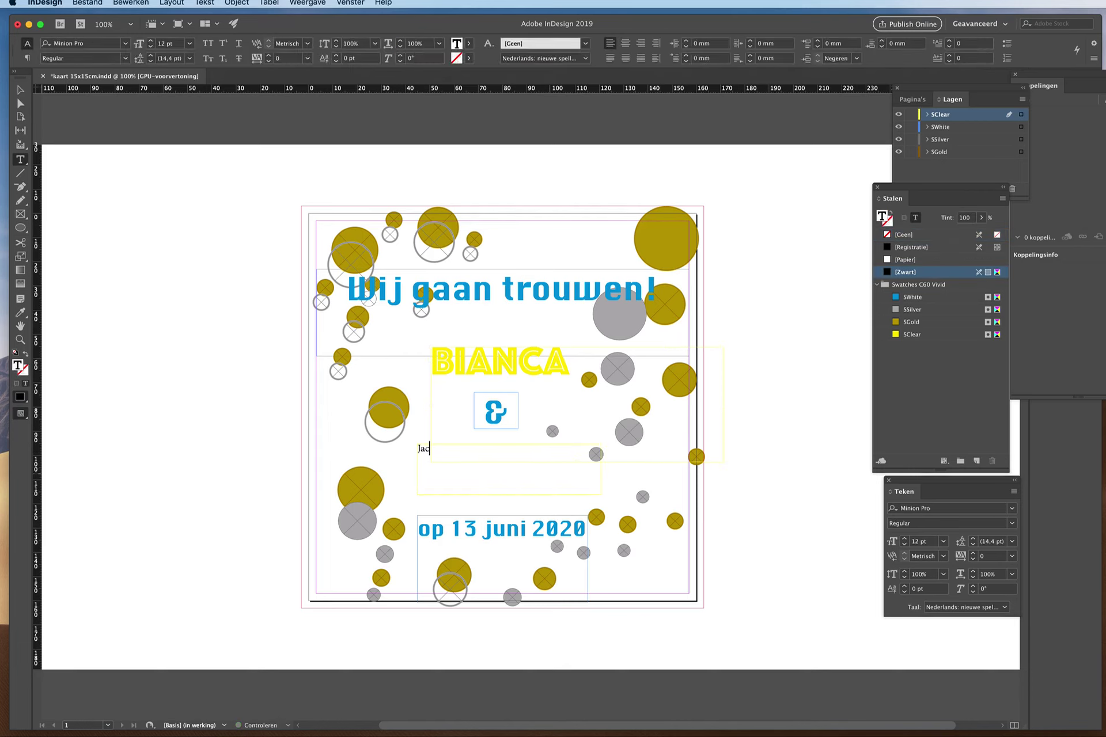
type("Jack")
double_click(436, 451)
left_click(20, 314)
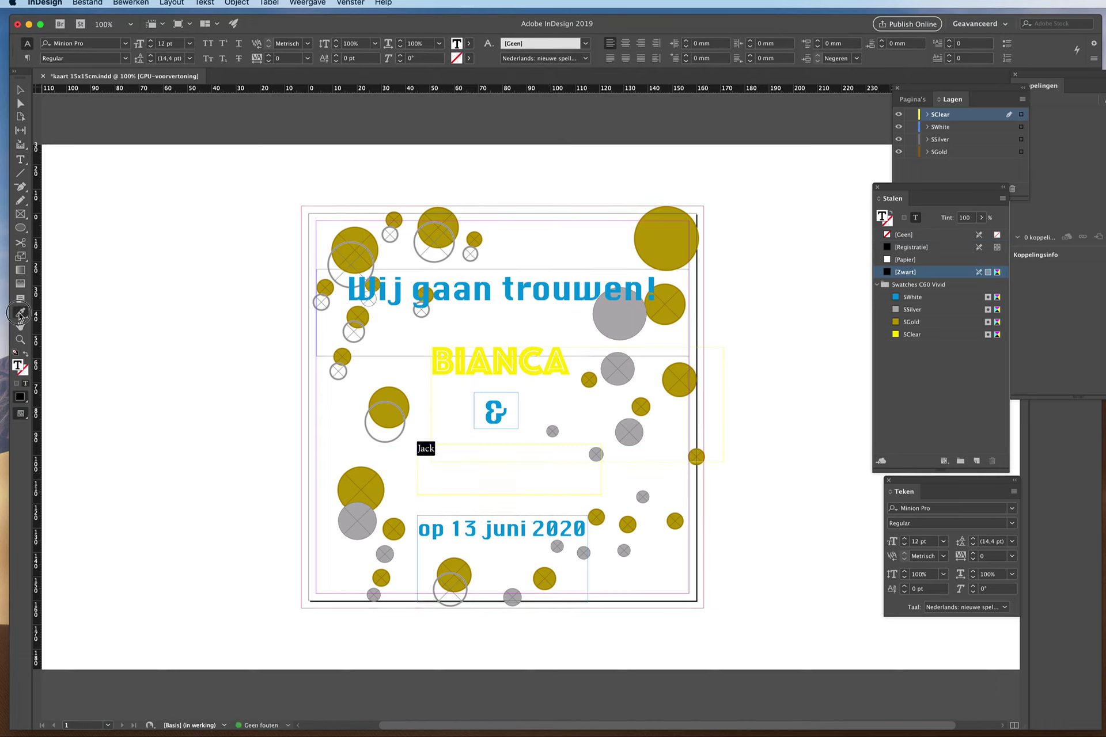
left_click(439, 371)
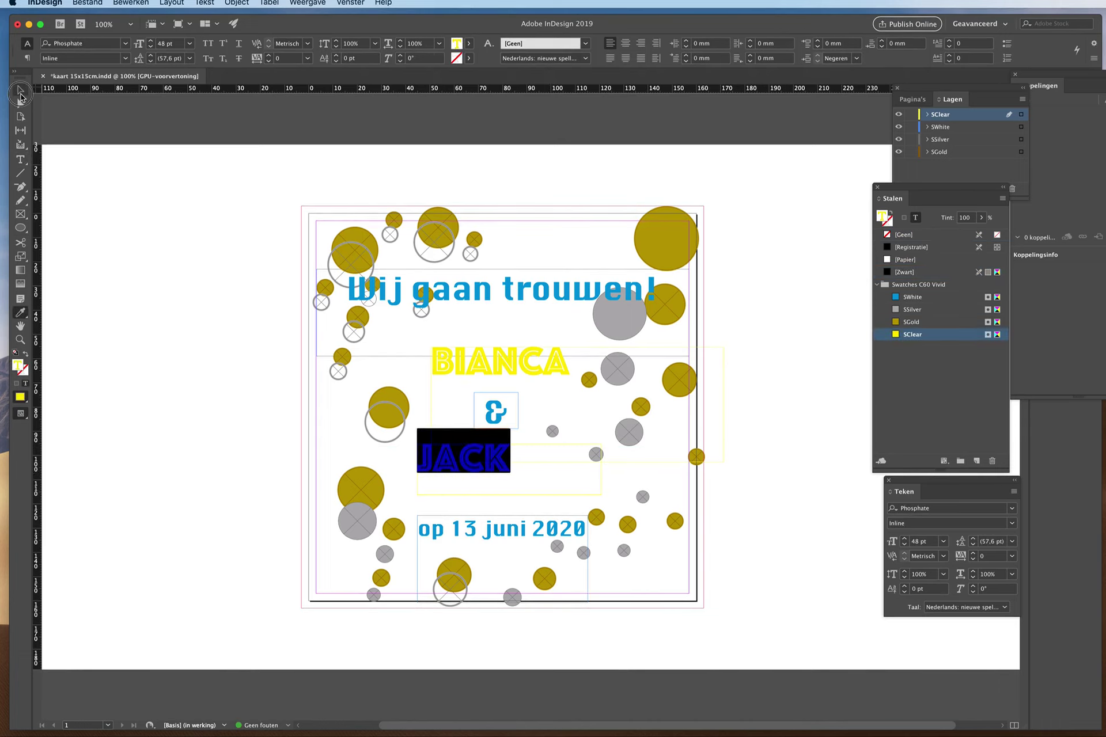
- Move the second partner's name frame slightly right and down so it sits beneath the ampersand
left_click(20, 89)
left_click_drag(494, 459, 545, 478)
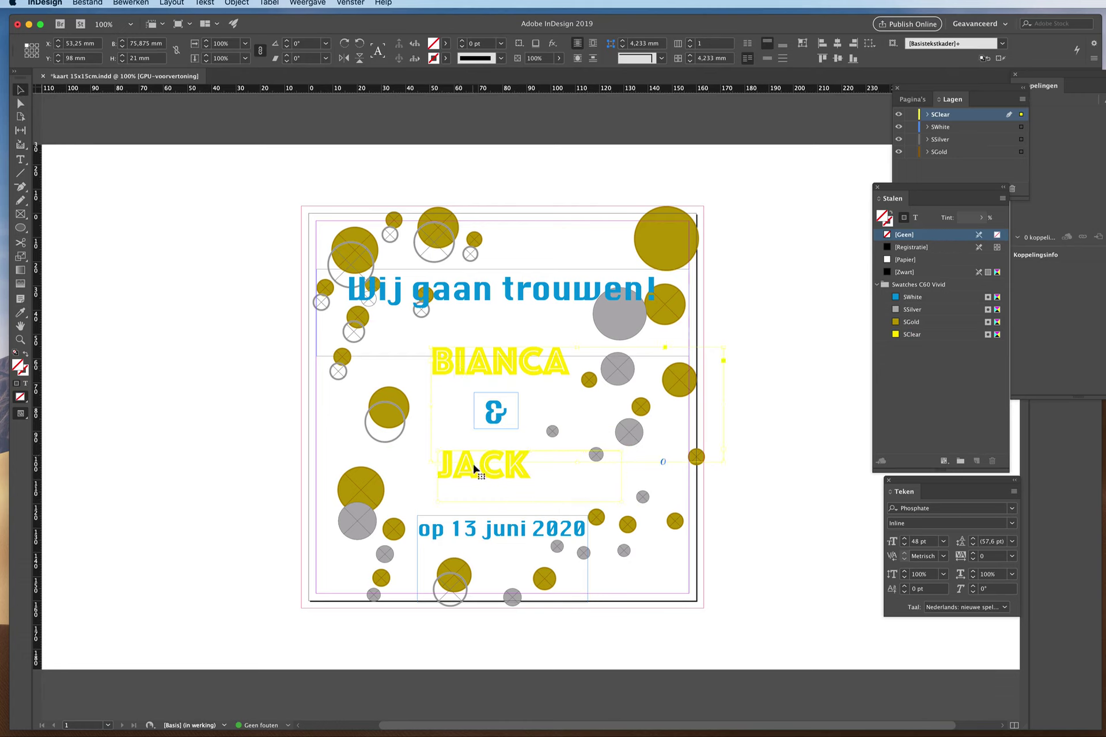
mouse_move(478, 471)
left_mouse_down()
mouse_move(466, 473)
mouse_move(476, 473)
left_mouse_up()
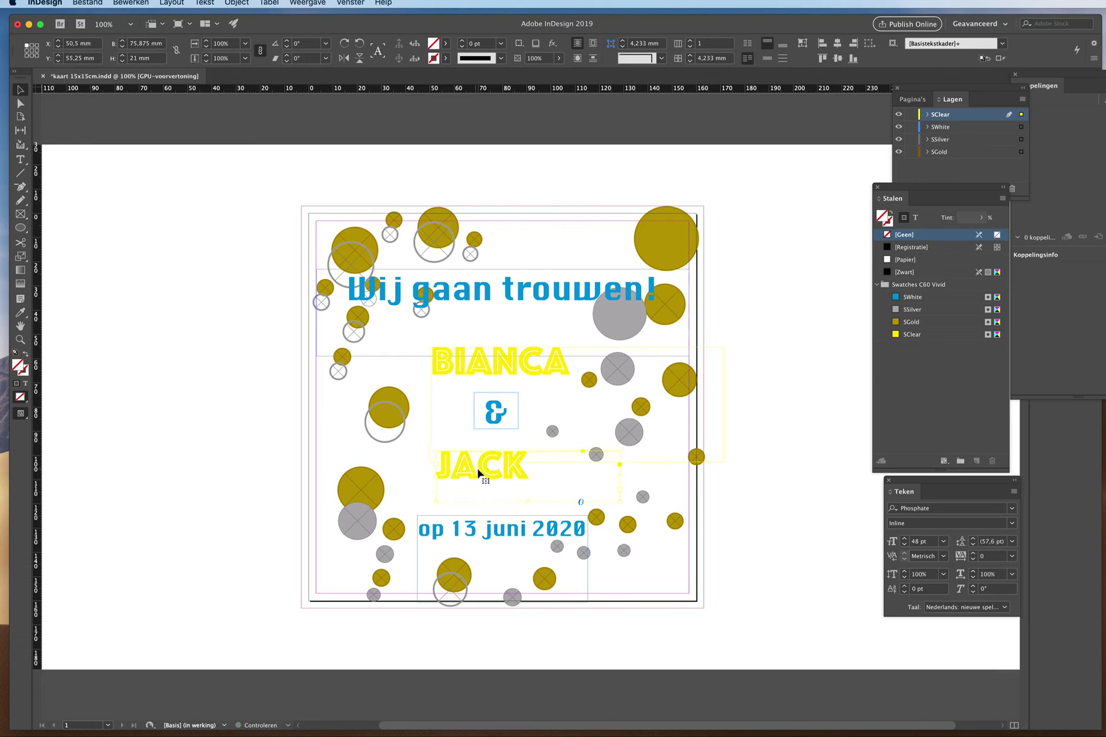
left_click(531, 375, "shift")
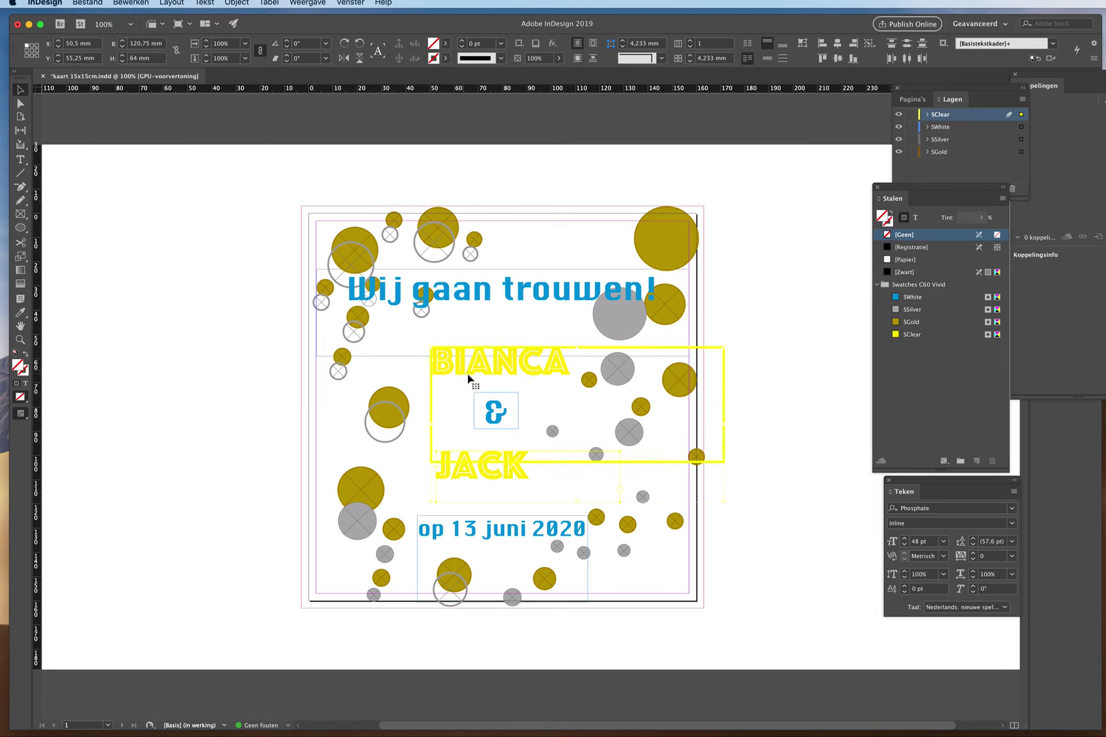
left_click(506, 494)
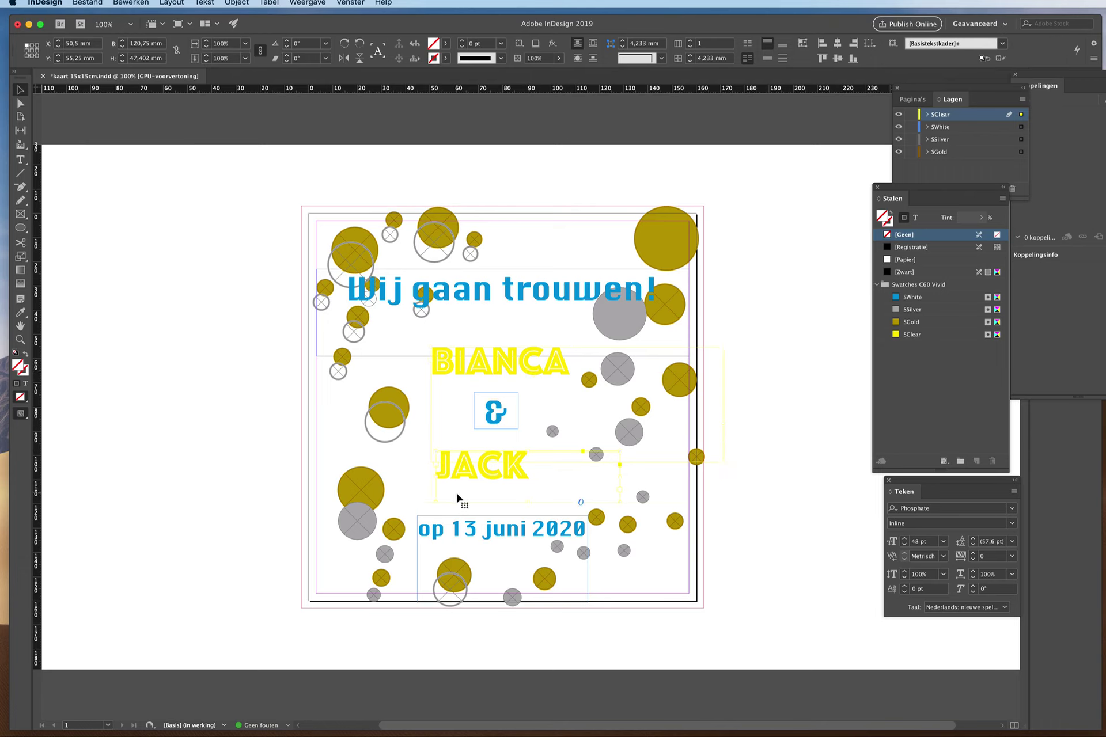
left_click(482, 369)
left_click(21, 160)
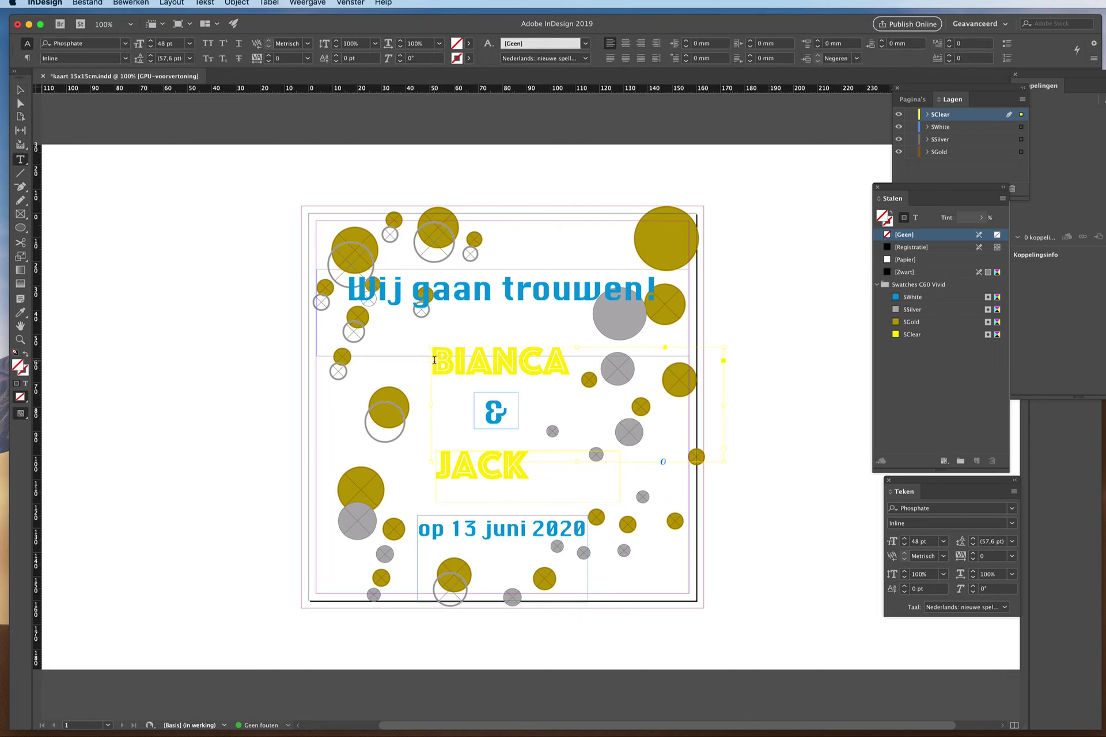
left_click(21, 90)
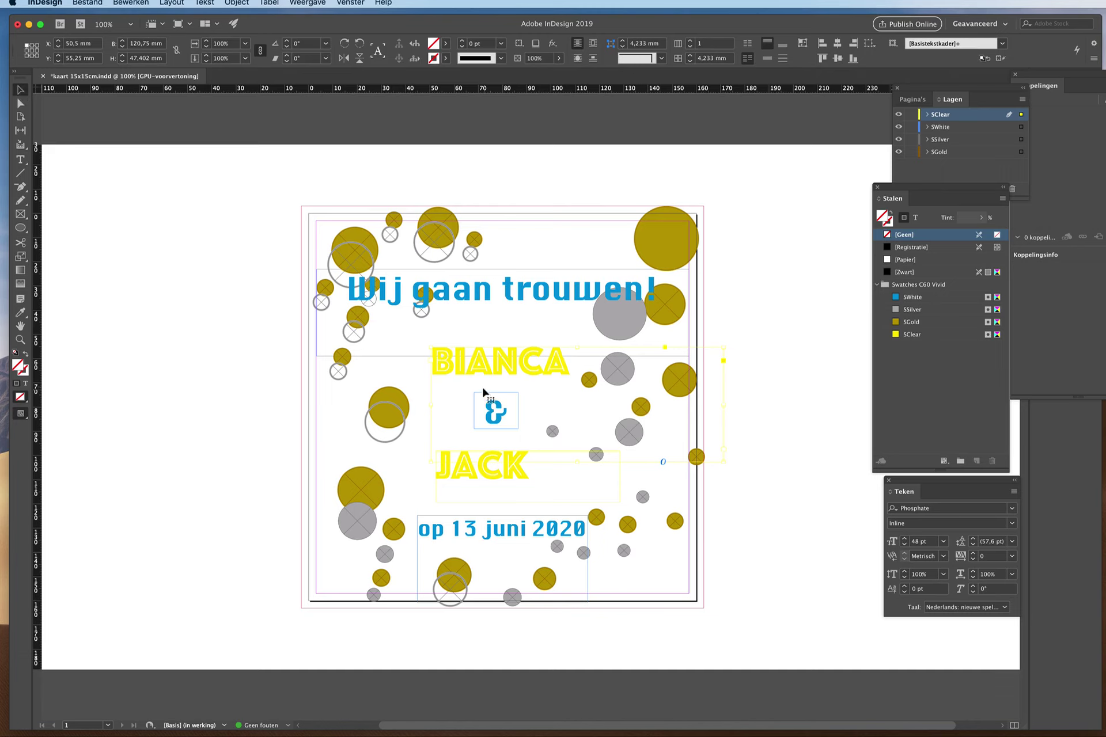
- Nudge both partner name frames towards the ampersand and centre-align the text inside each of them
mouse_move(482, 391)
left_mouse_down()
mouse_move(487, 377)
mouse_move(484, 386)
left_mouse_up()
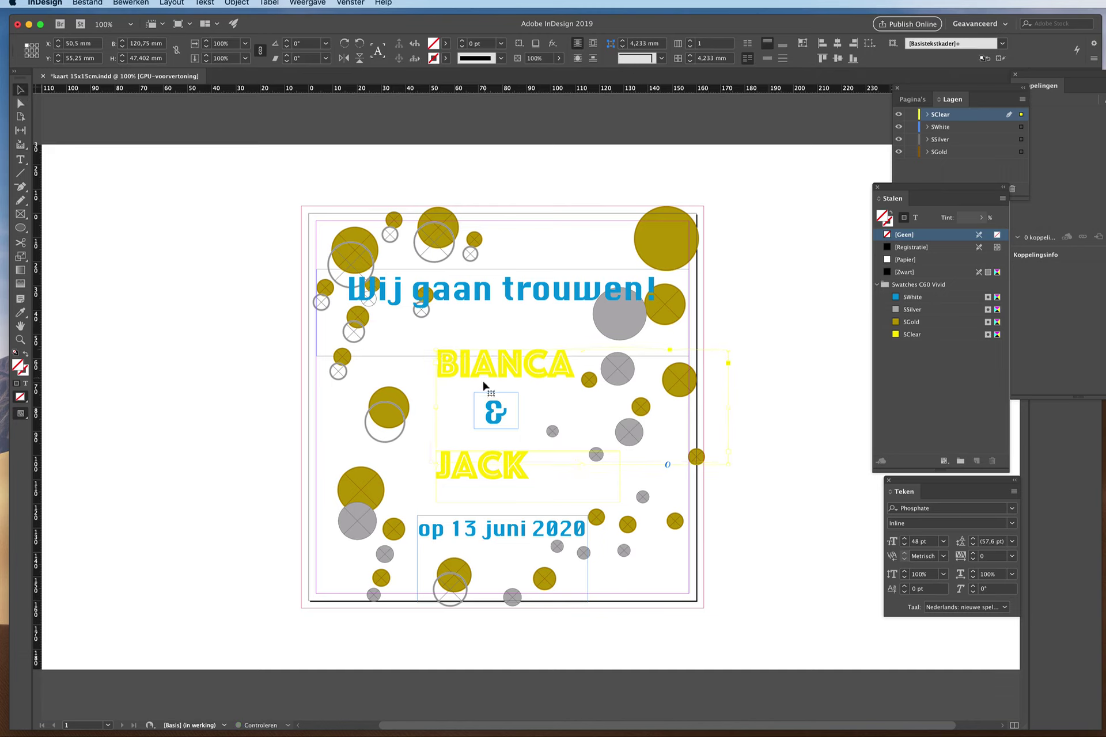
mouse_move(507, 491)
left_mouse_down()
mouse_move(503, 471)
mouse_move(515, 476)
left_mouse_up()
left_click(20, 160)
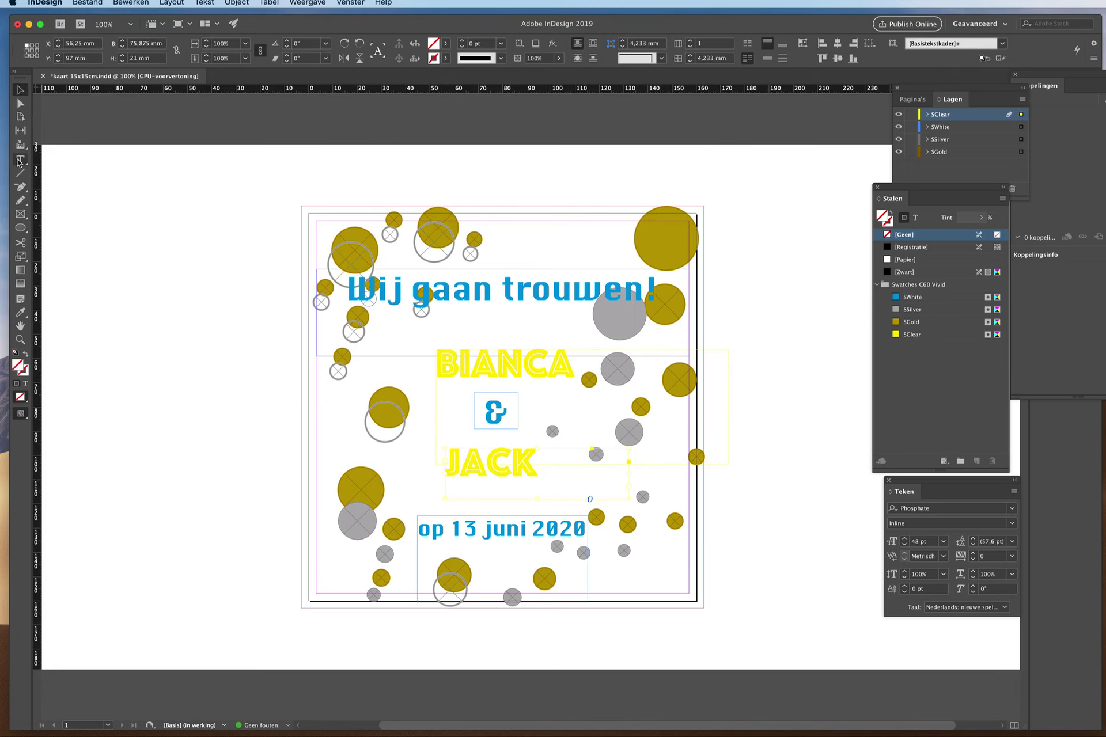
left_click(626, 44)
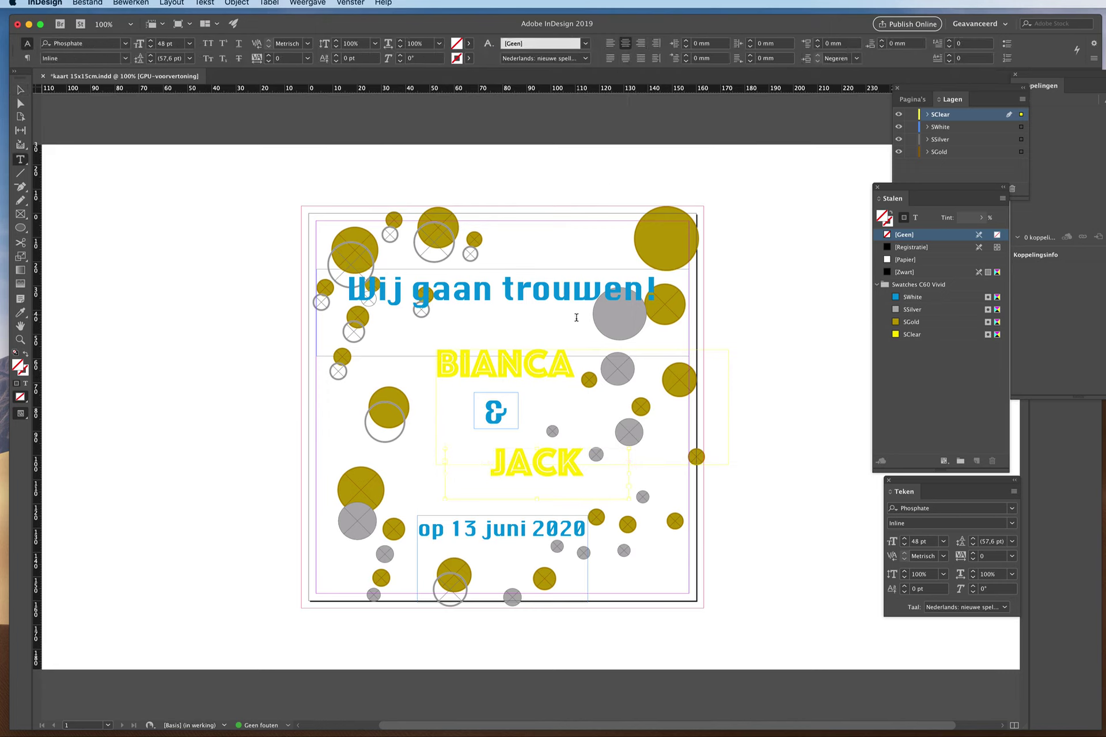
left_click(576, 363)
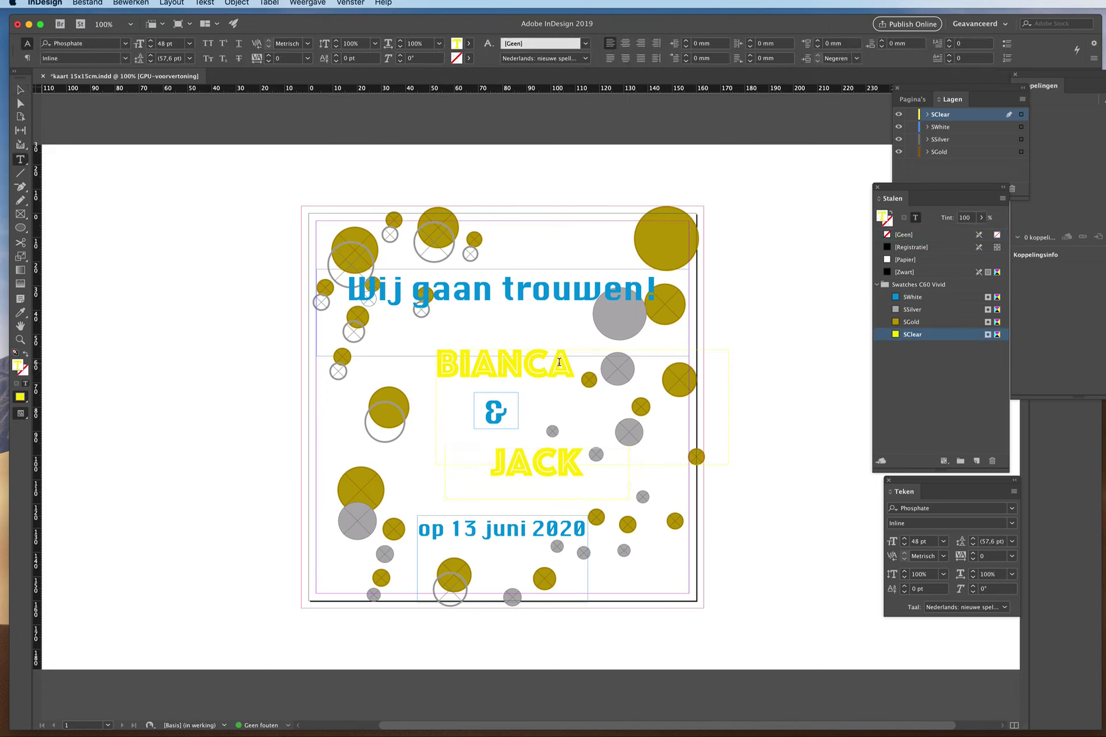
left_click_drag(575, 362, 383, 352)
left_click(627, 45)
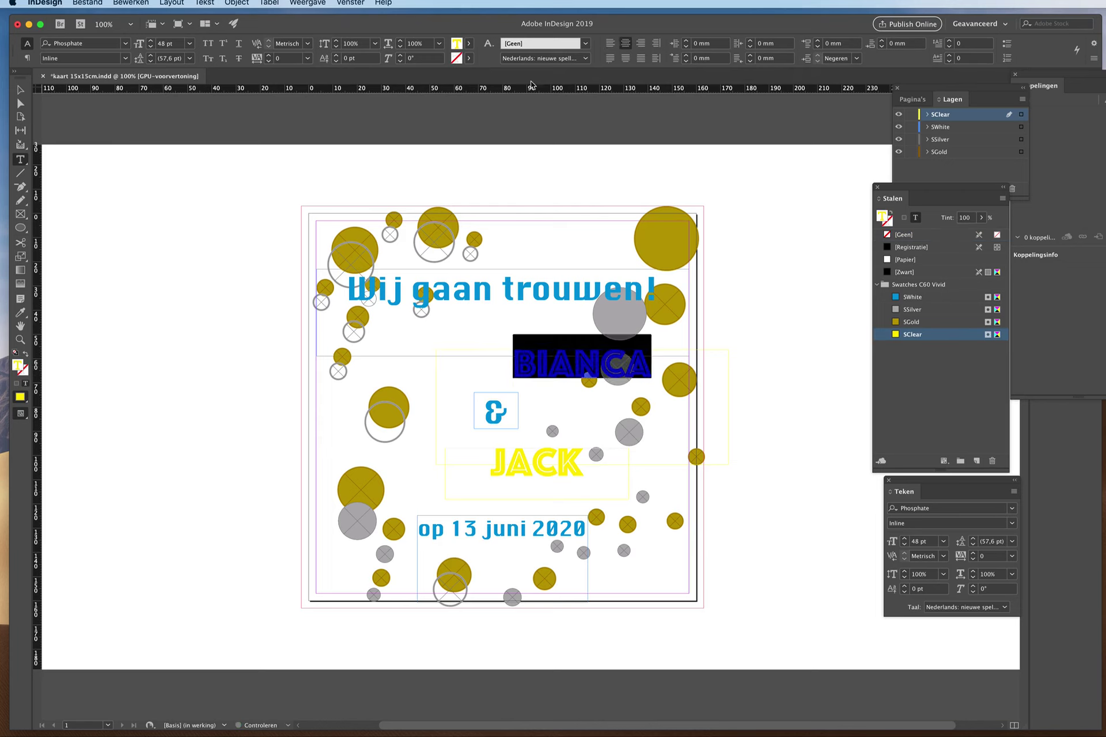
- Move both partner name frames left so the centred names sit above and below the ampersand
left_click(20, 89)
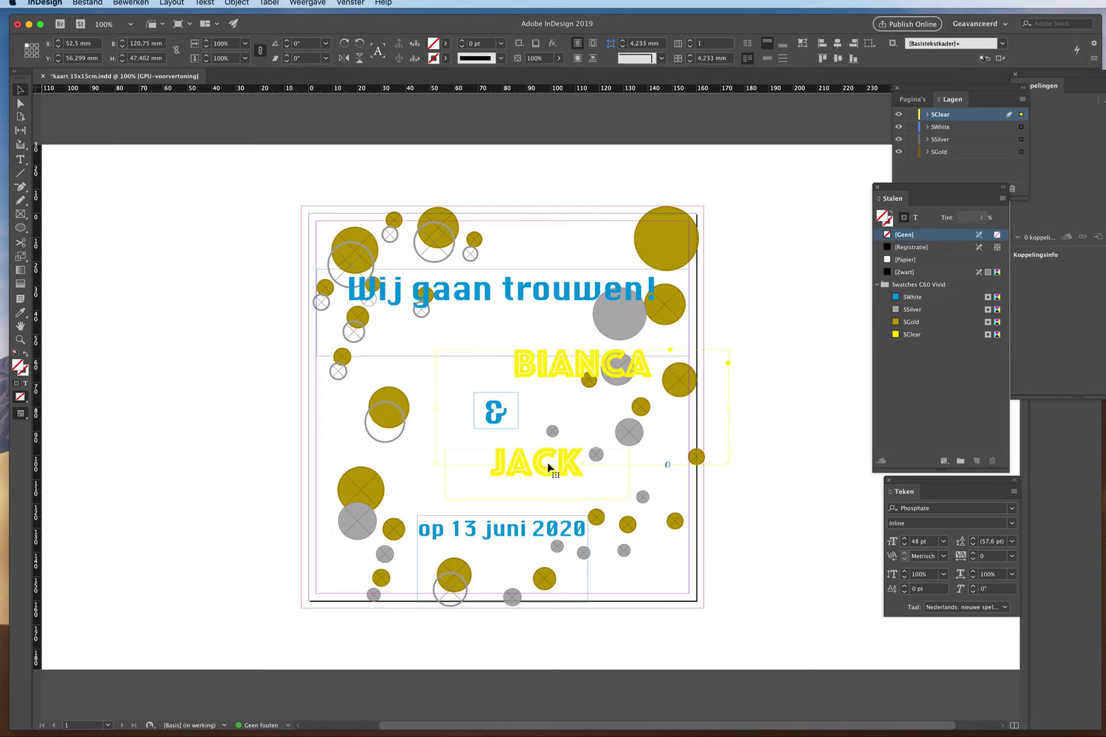
key("super+shift+a")
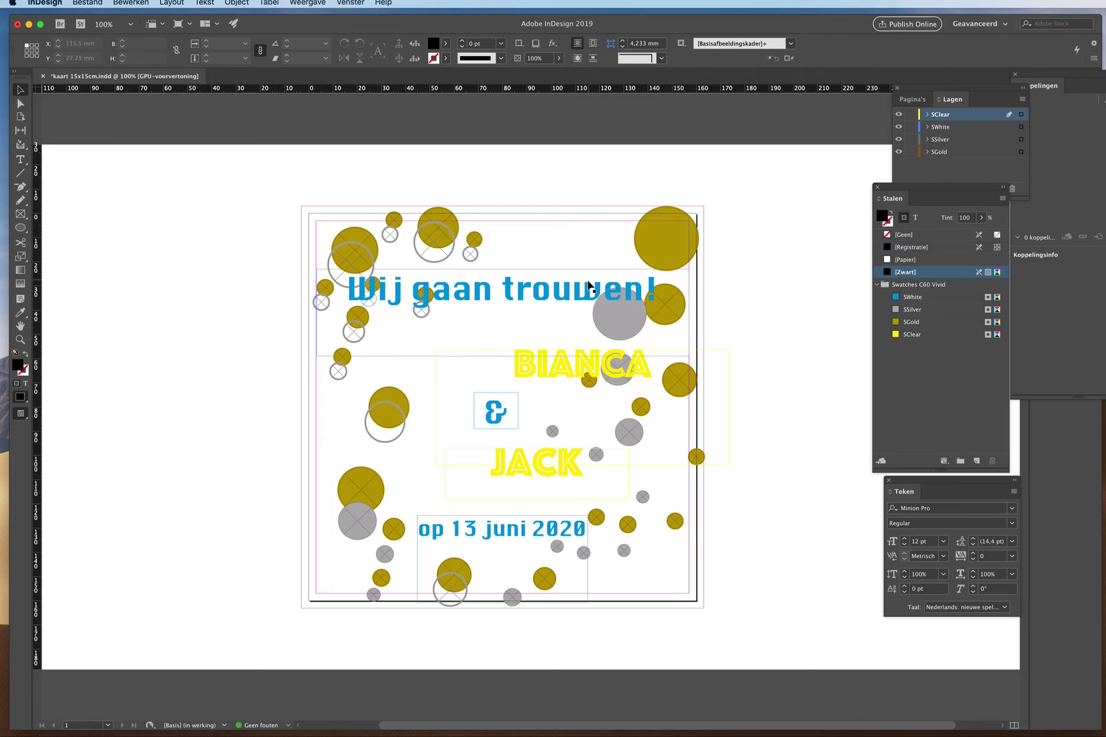
mouse_move(547, 365)
left_mouse_down()
mouse_move(475, 371)
mouse_move(528, 373)
left_mouse_up()
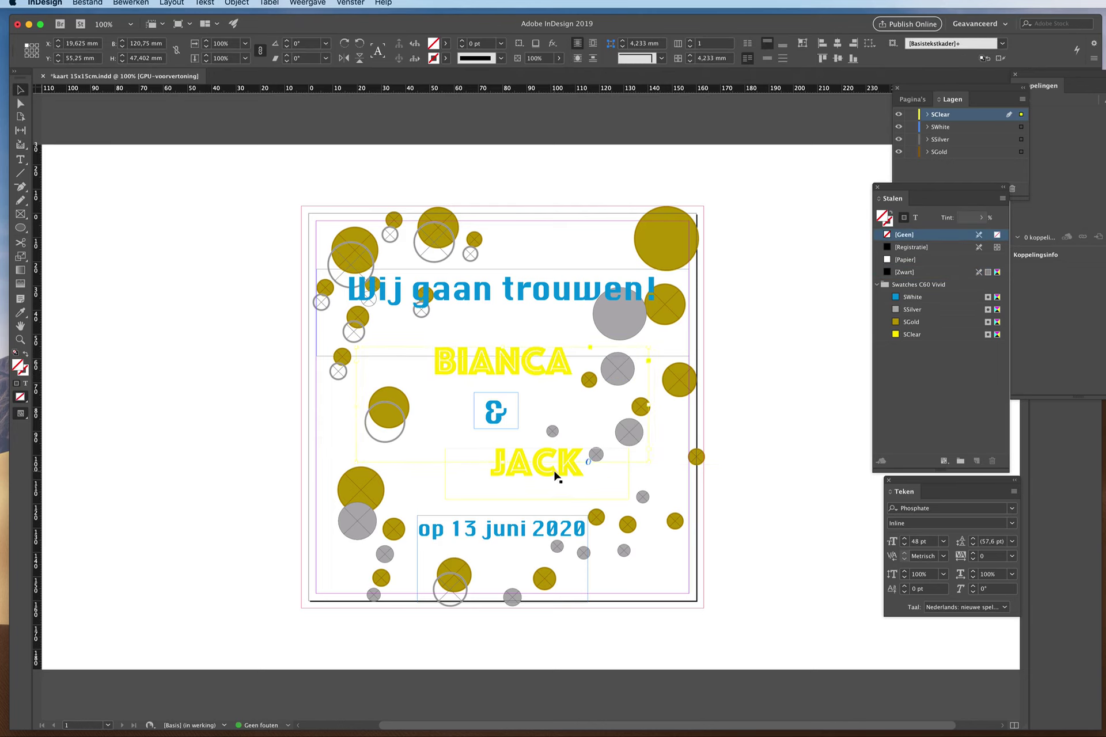
left_click_drag(558, 474, 516, 473)
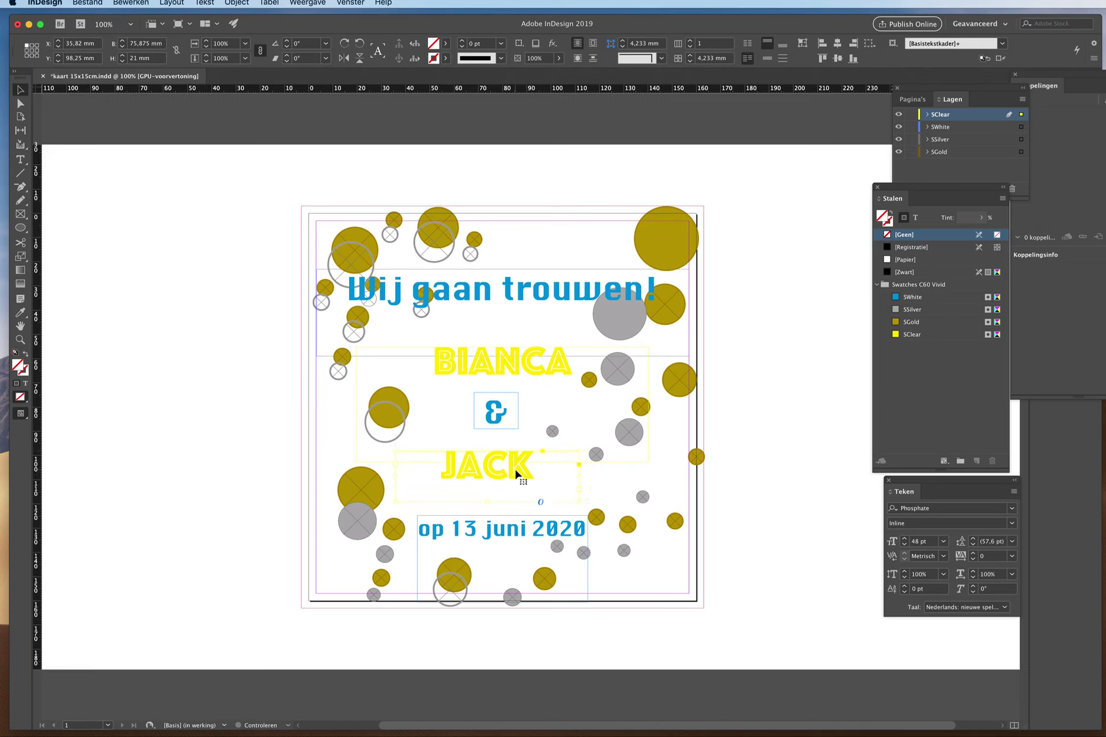
- Align the two name frames on their horizontal centres and nudge them slightly down around the ampersand
left_click(514, 368)
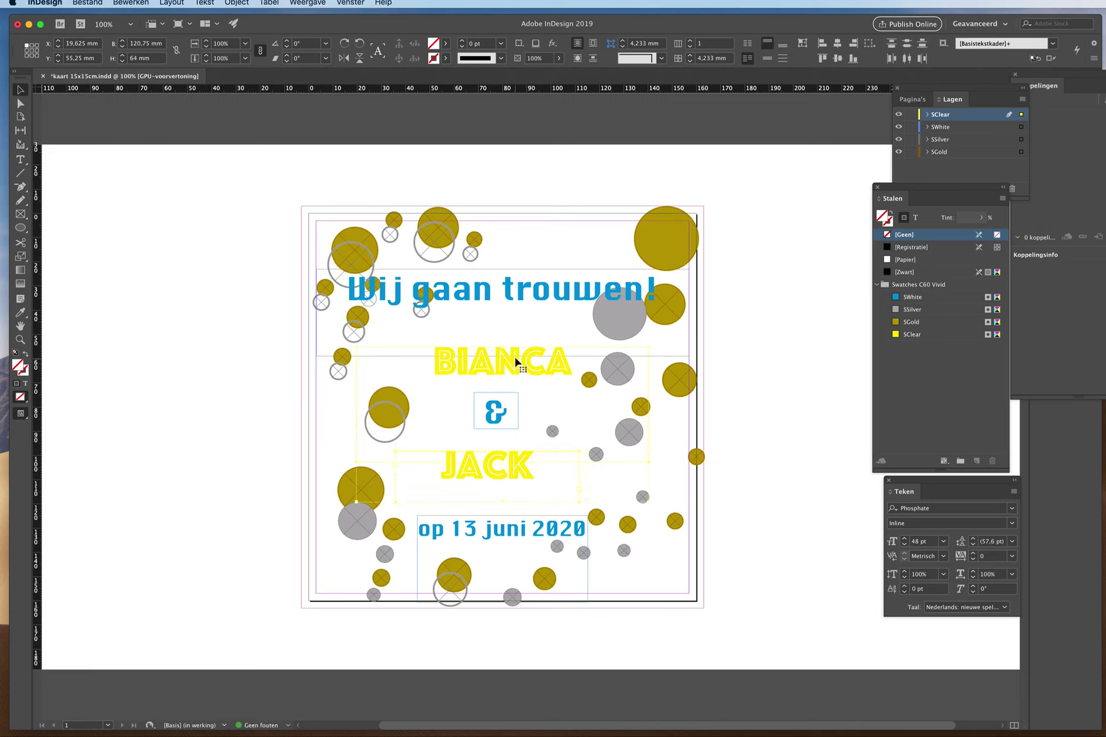
left_click(837, 43)
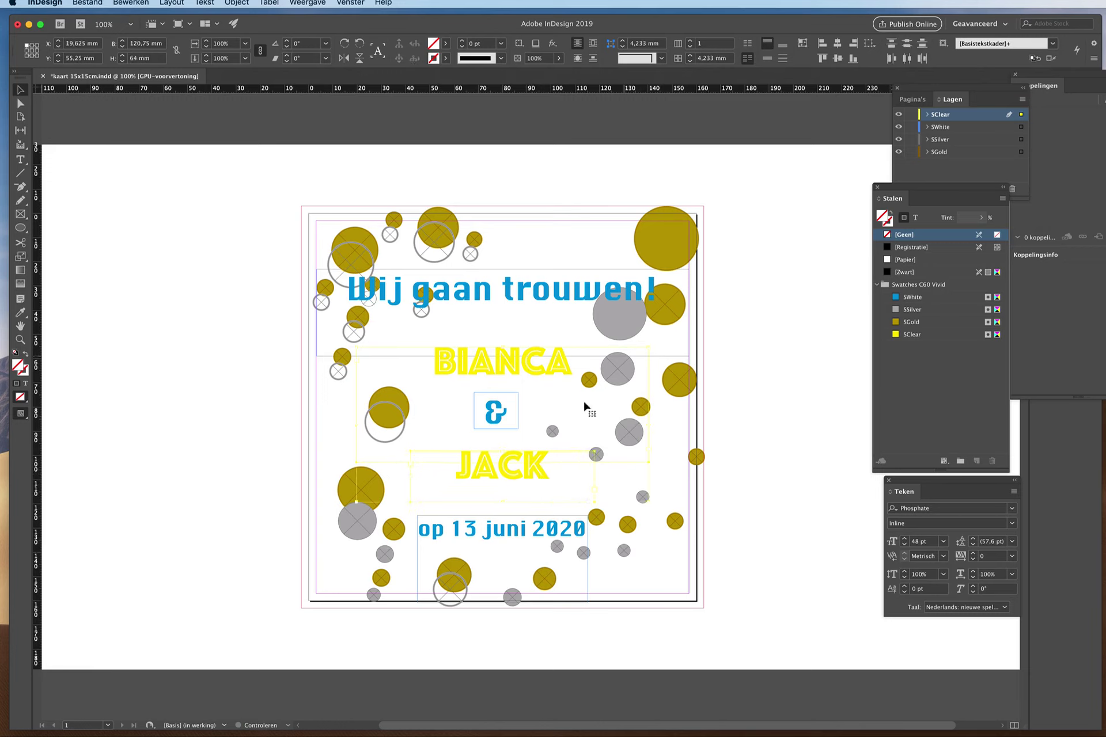
left_click(525, 478)
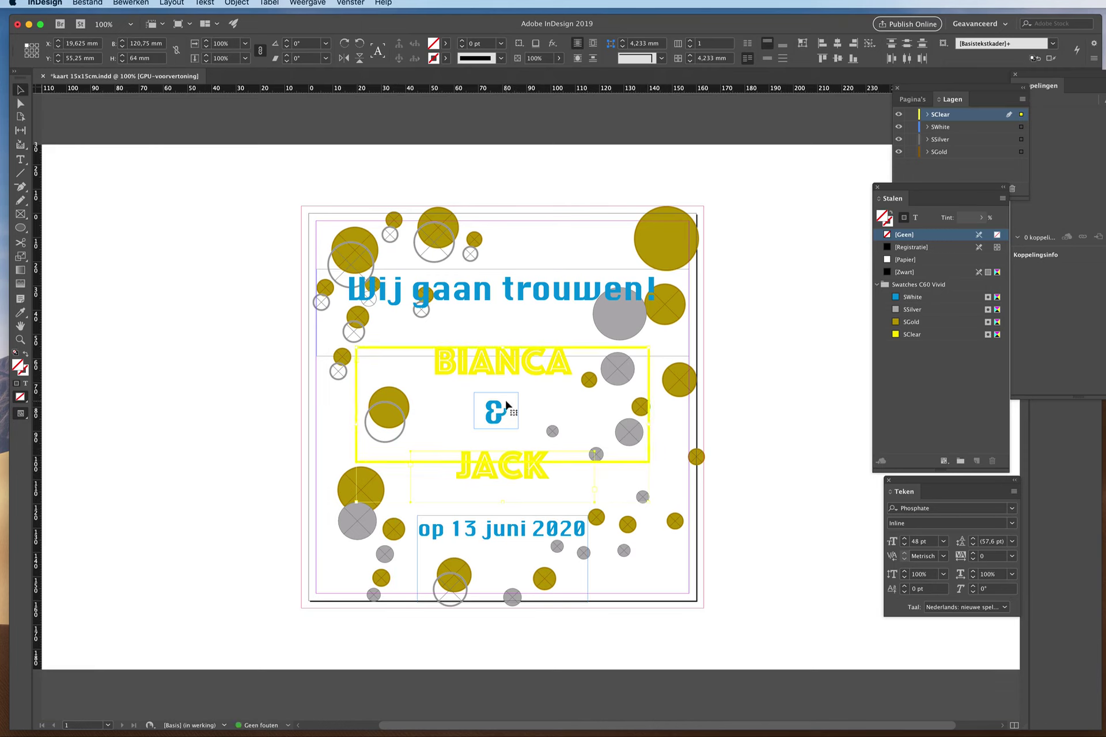
left_click_drag(502, 421, 506, 423)
left_click_drag(534, 483, 531, 482)
left_click(763, 392)
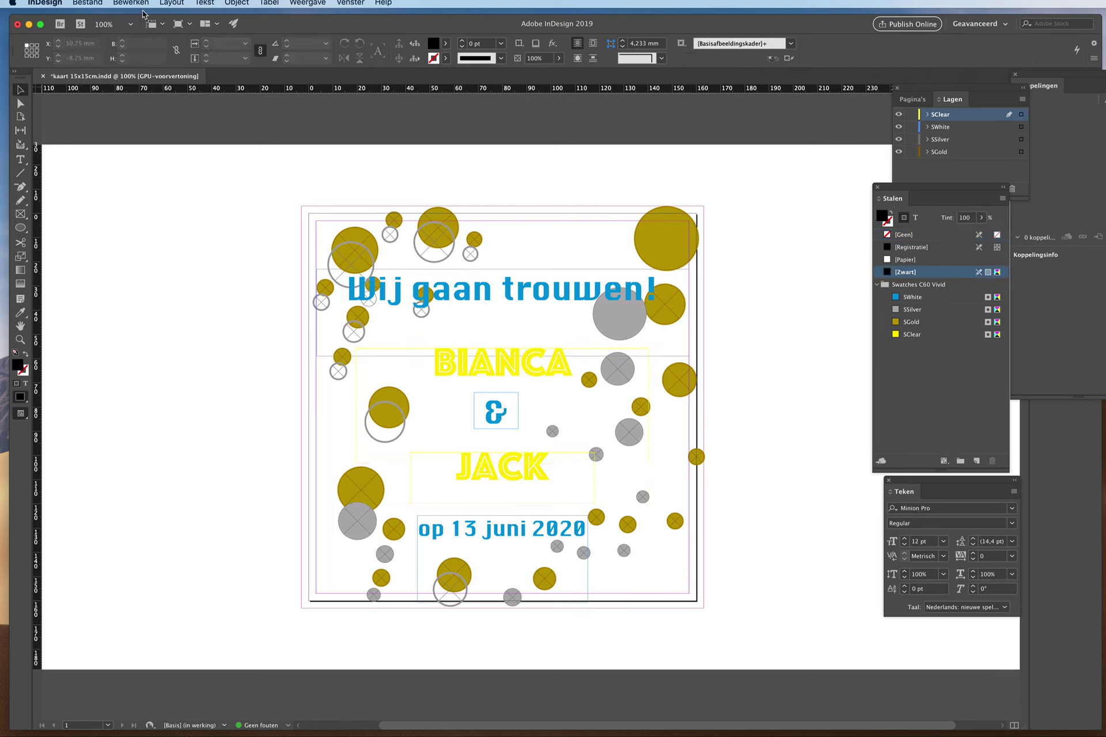
- Save the document under a new name in Google Drive, adding "Demo", the first partner's name and "bubble" before "kaart 15x15cm"
left_click(80, 3)
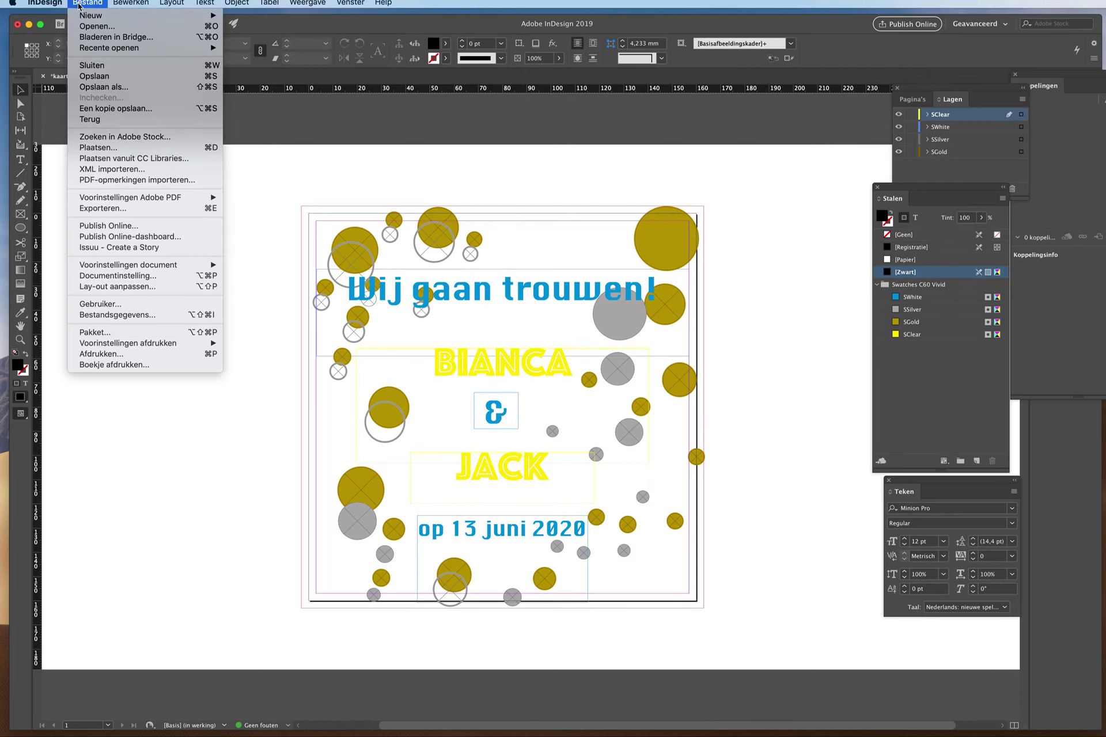
left_click(89, 87)
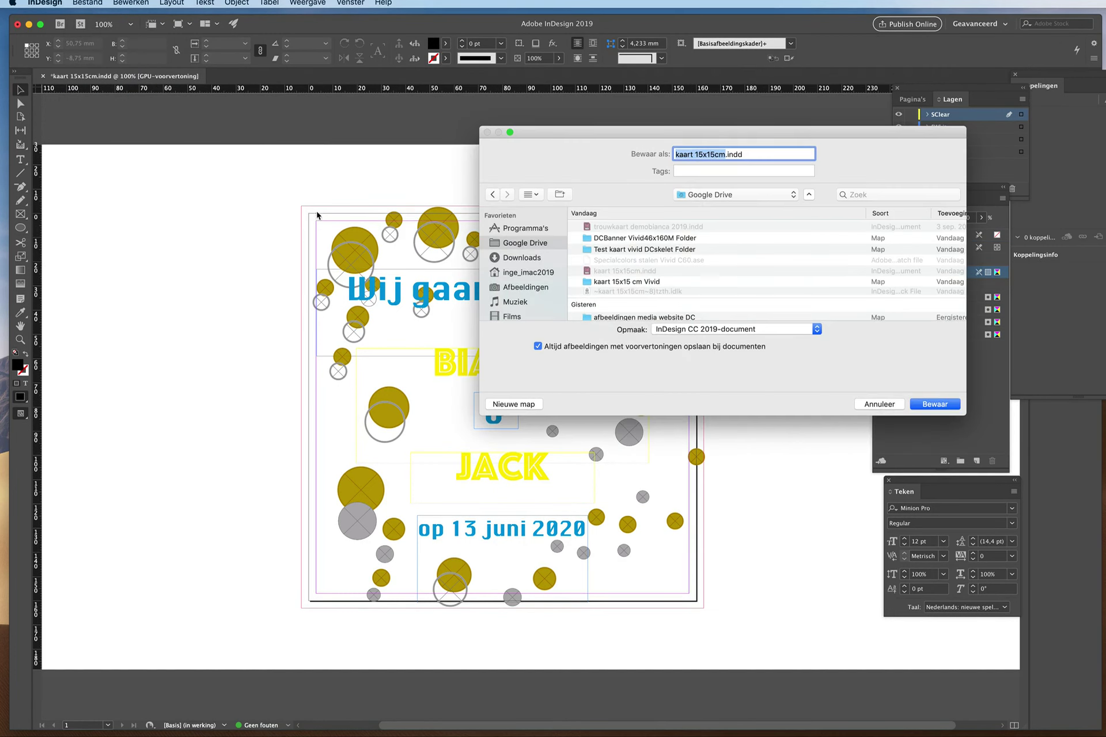
left_click(676, 155)
type("Demo Bianca")
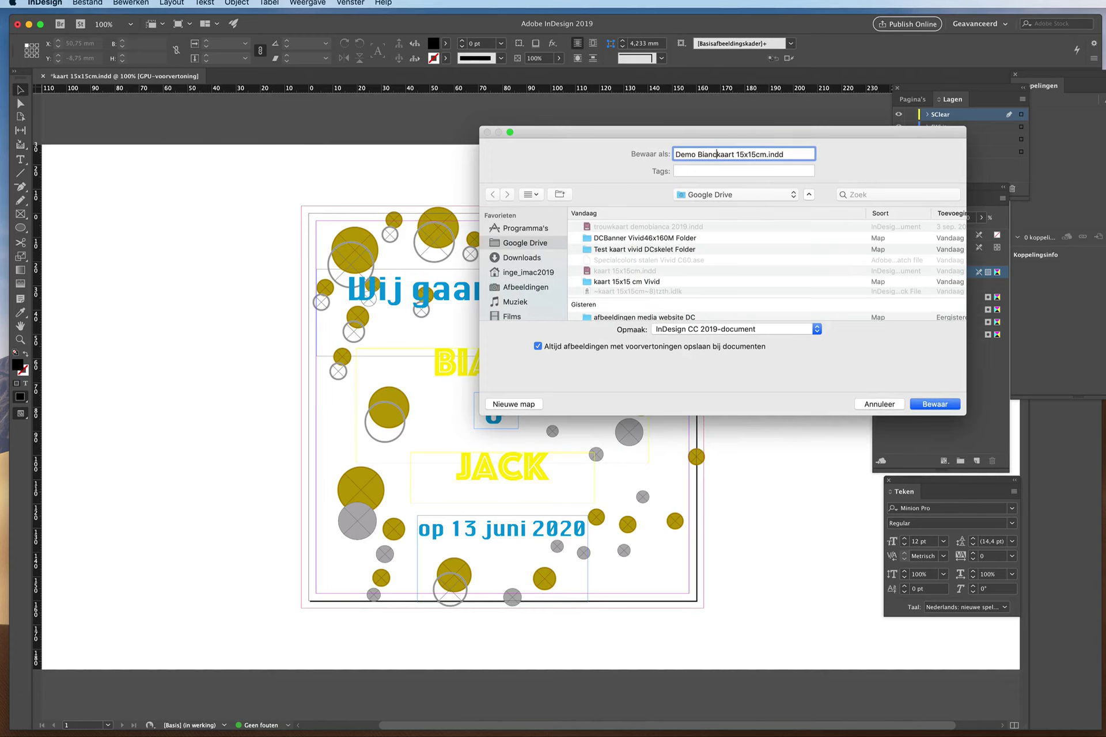
type(" bubble")
scroll(750, 249, "down", 1)
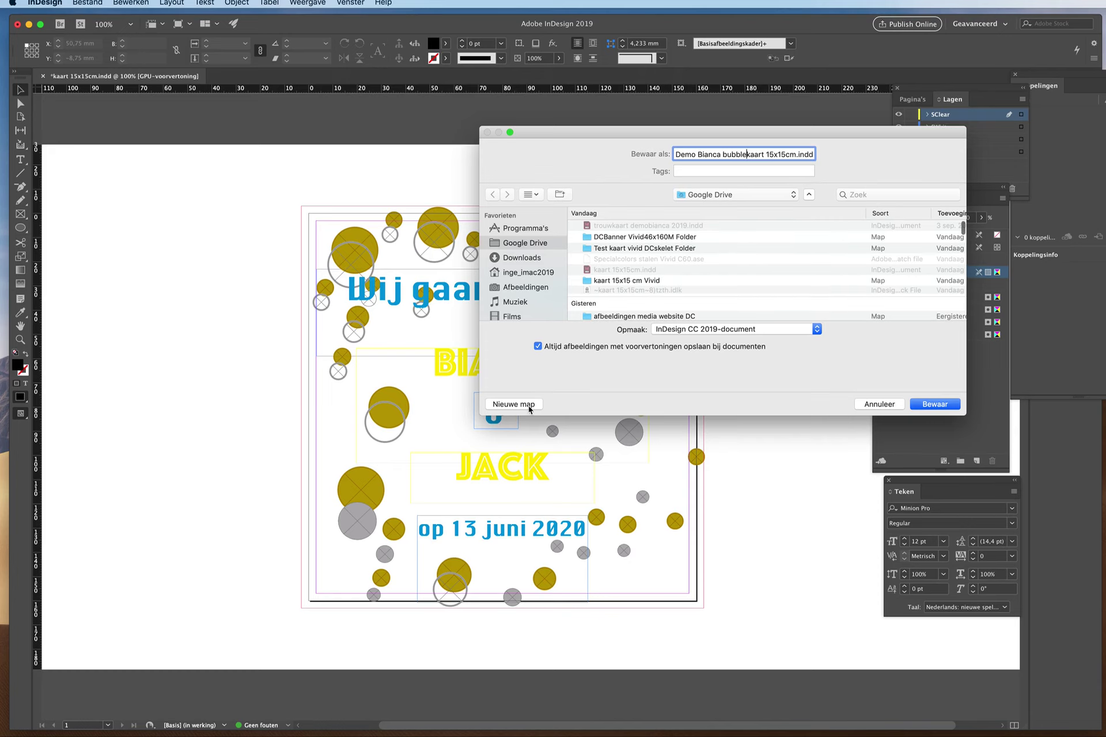
left_click(932, 405)
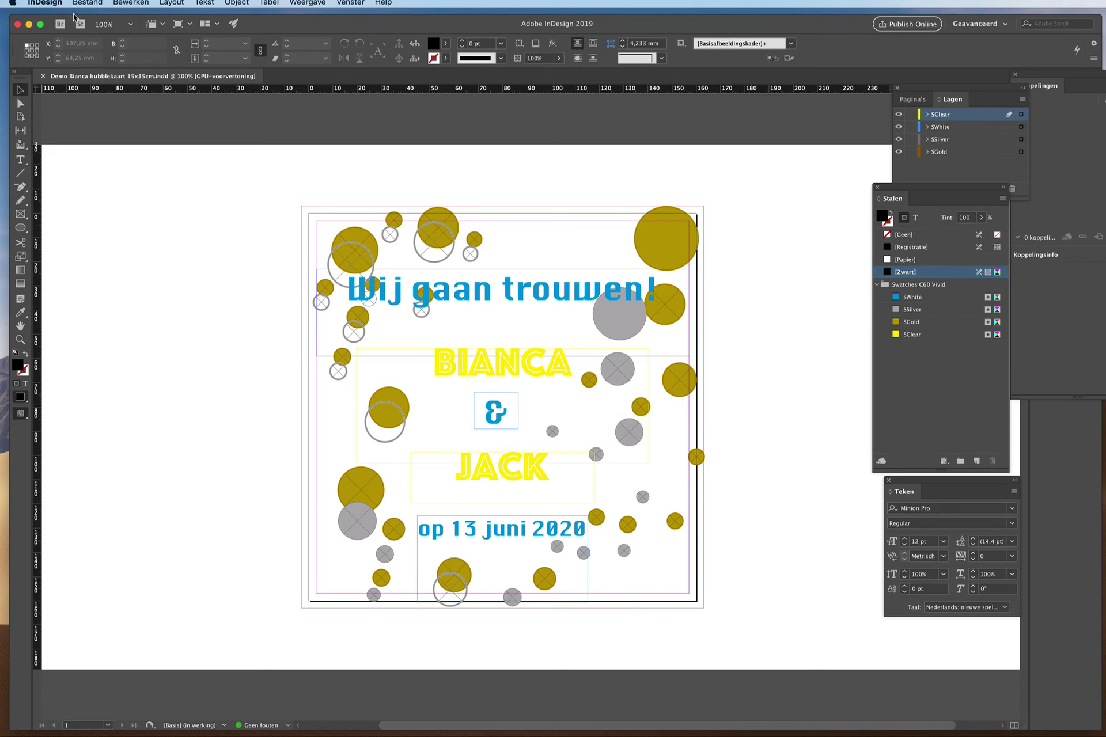
- Start exporting the card as Adobe PDF (afdrukken) to Google Drive, keeping the document name as file name
left_click(52, 3)
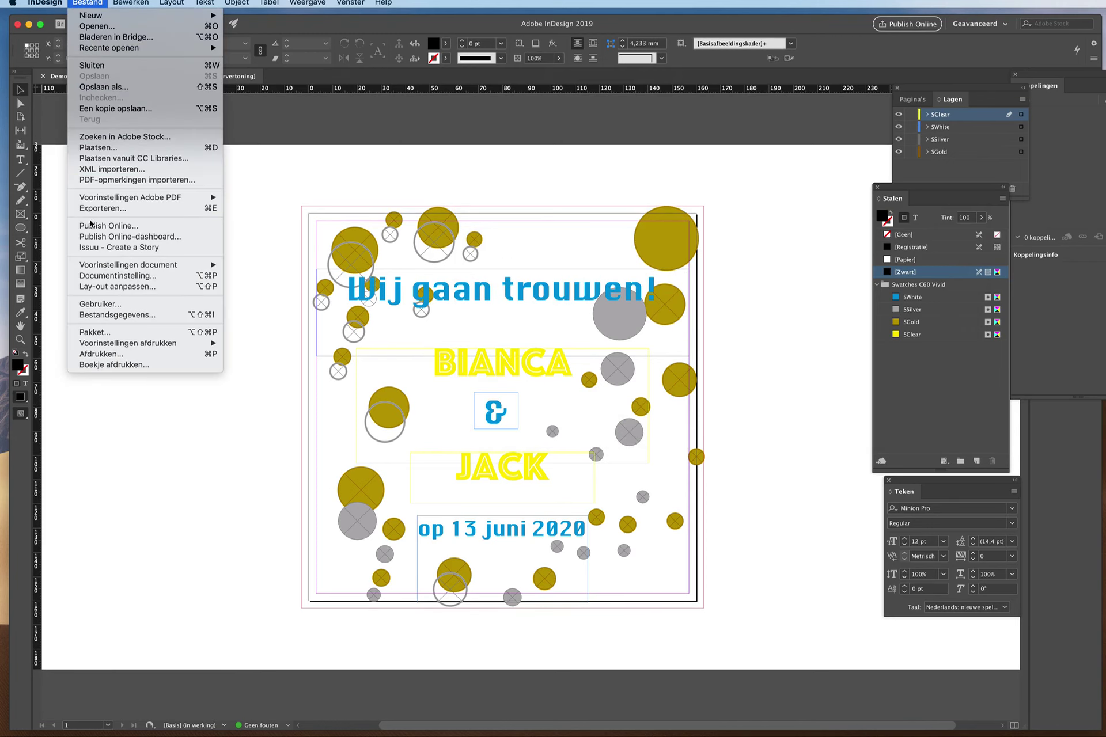
mouse_move(106, 199)
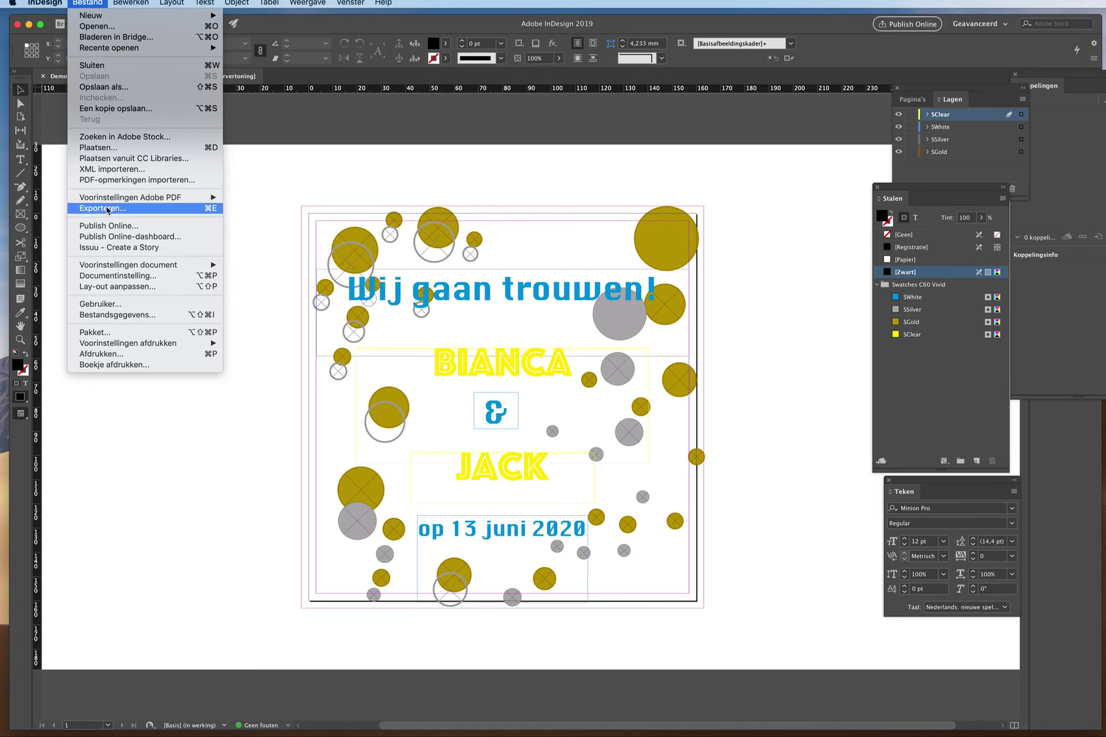
left_click(108, 209)
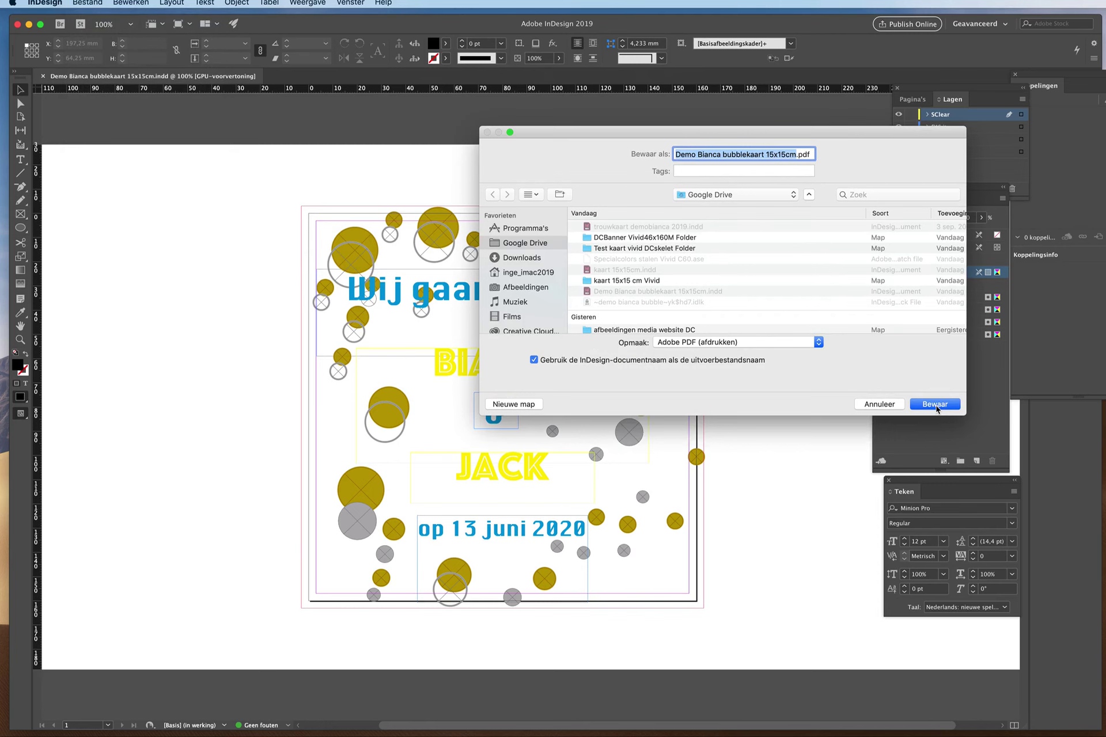
left_click(935, 406)
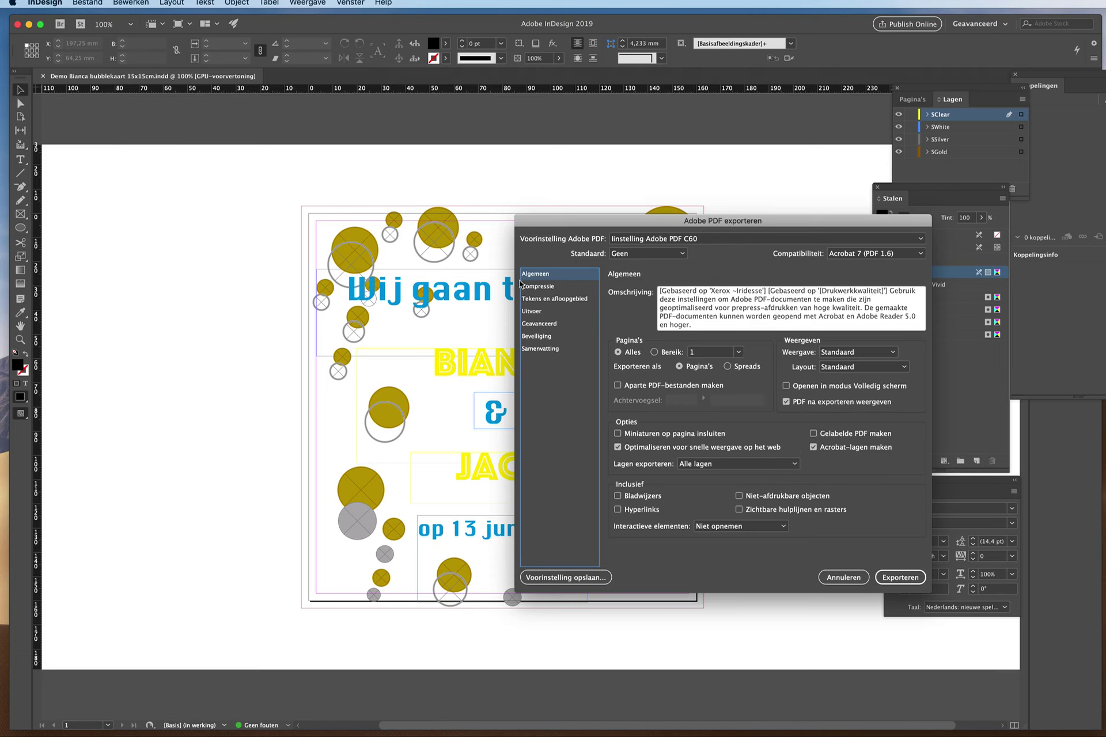
- Review the compression, marks and bleed, output, advanced, security and summary settings of the Adobe PDF C60 preset and export the PDF
left_click(537, 288)
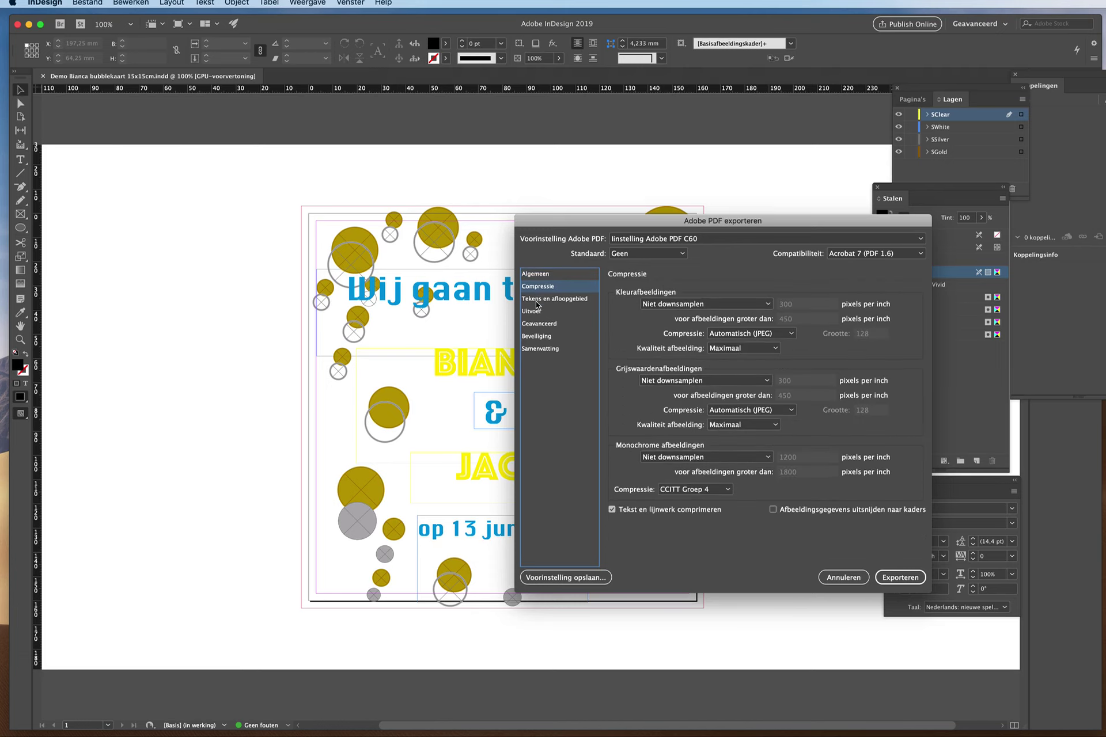
left_click(537, 299)
left_click(535, 312)
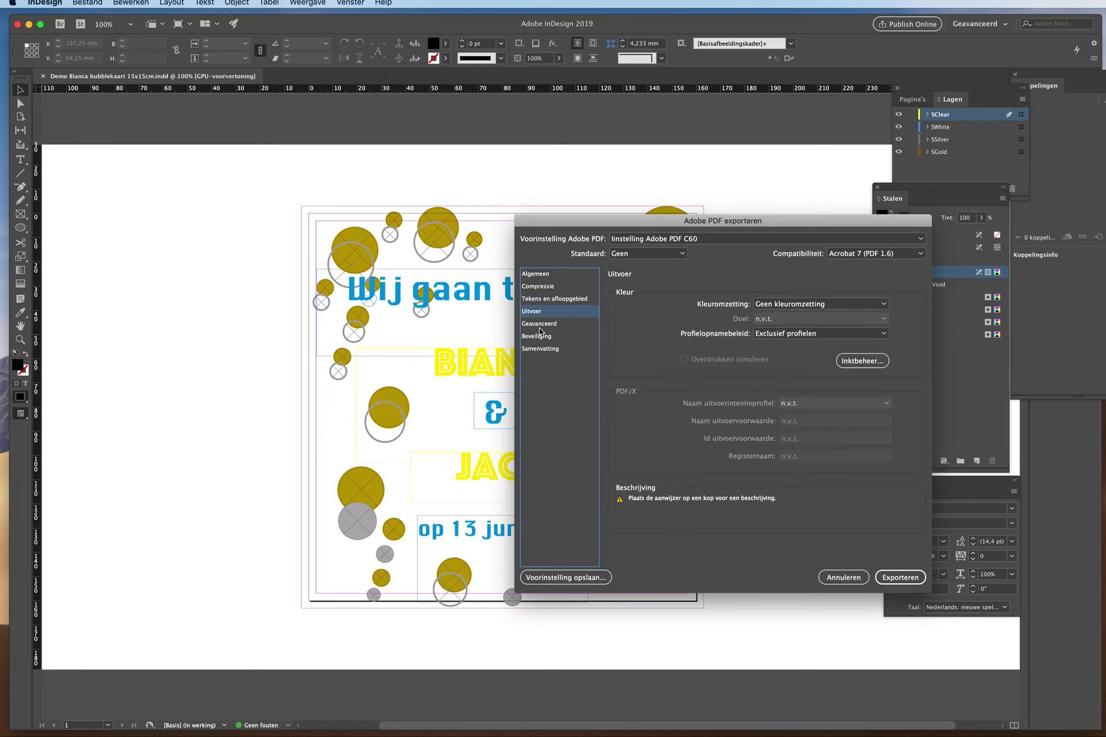
left_click(539, 324)
left_click(539, 337)
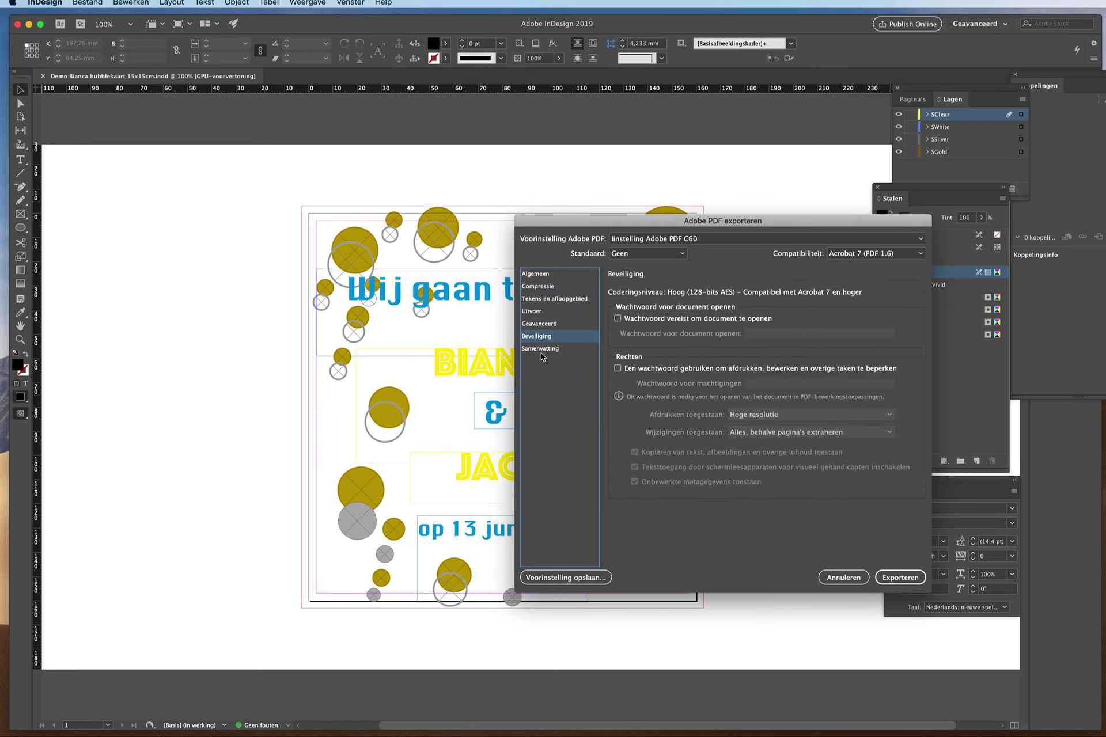
left_click(542, 349)
left_click(901, 578)
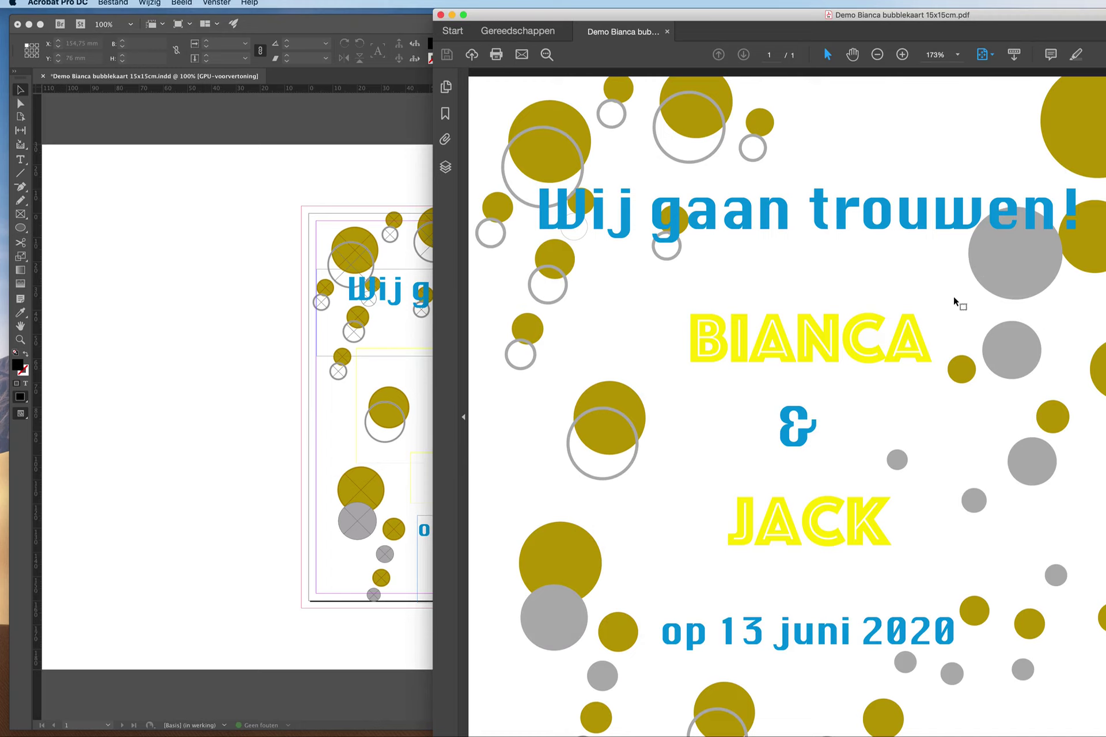
- In Acrobat, bring the whole exported card into view and open the print production Ink Manager (Inktbeheer) at the spot inks
key("super+minus")
key("super+minus")
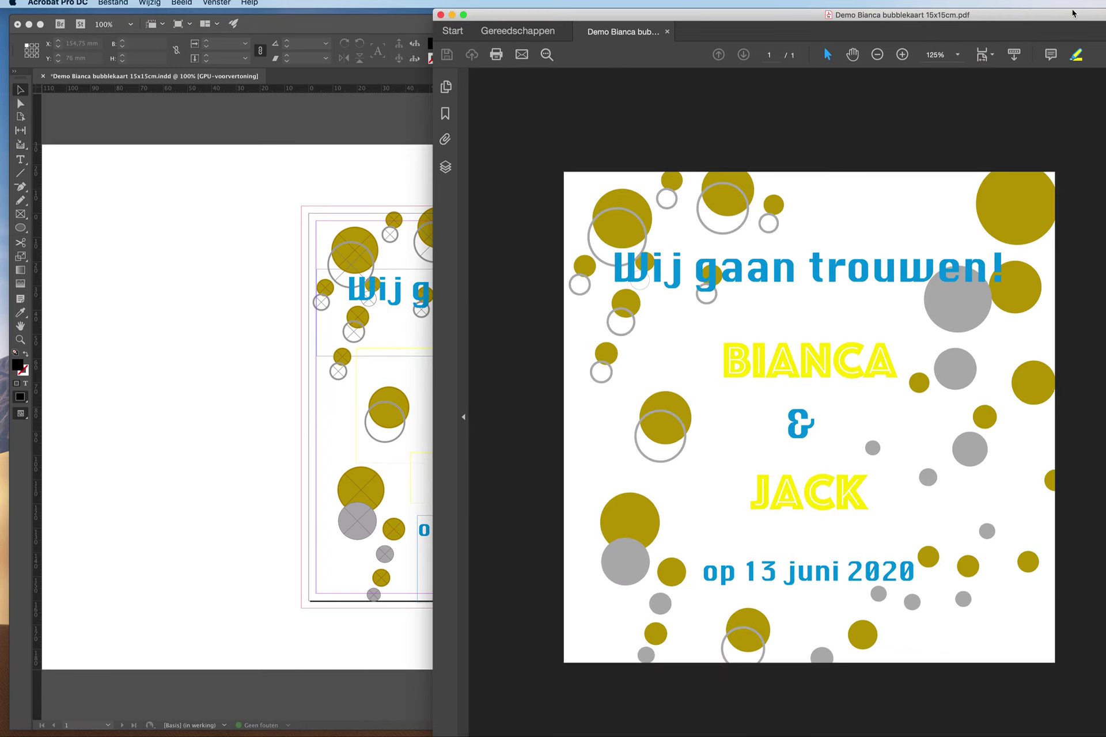
left_click_drag(1069, 14, 786, 2)
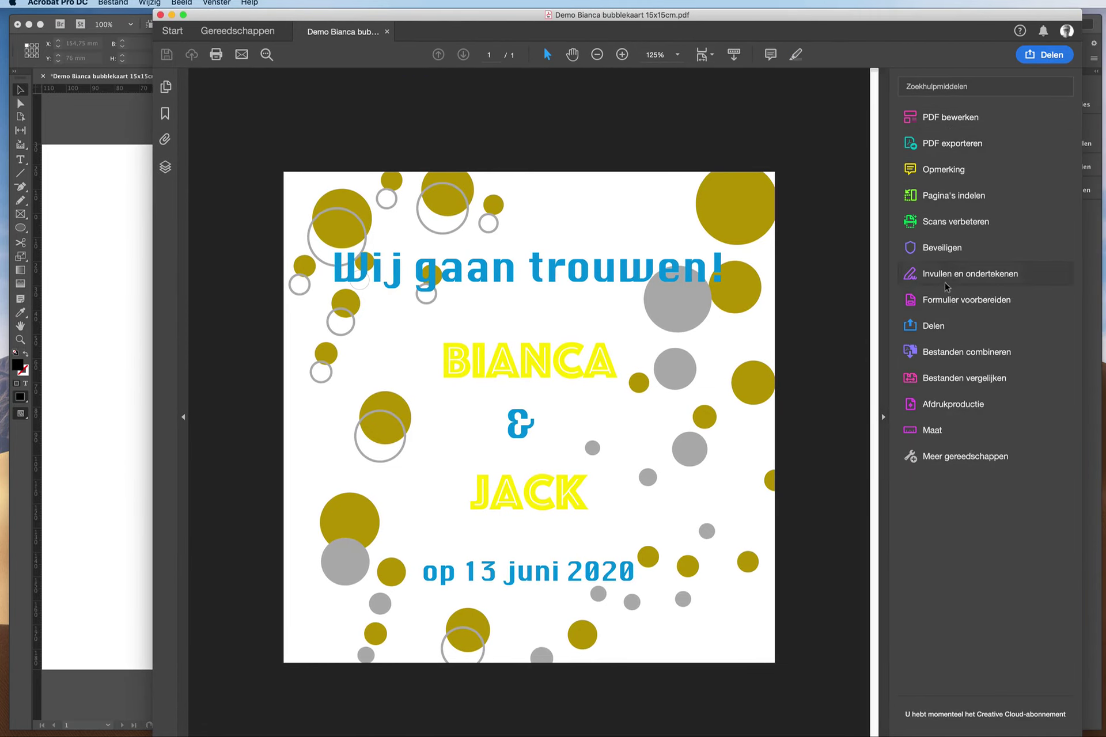
left_click(950, 403)
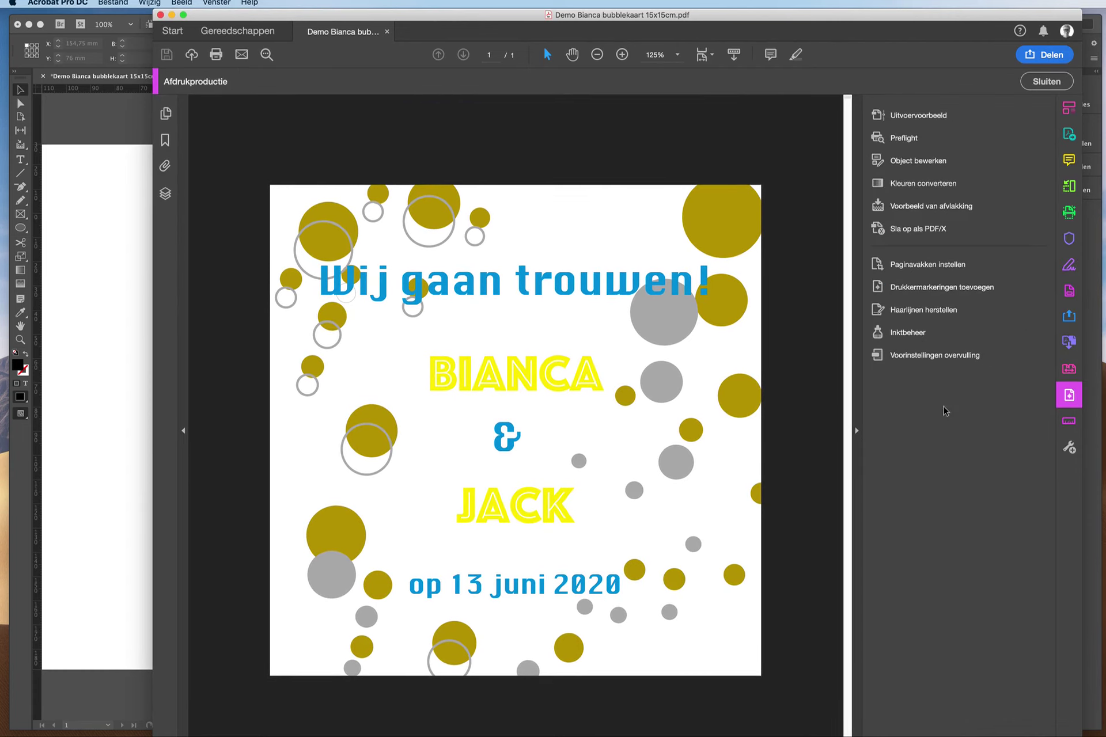
left_click(906, 334)
scroll(784, 340, "down", 1)
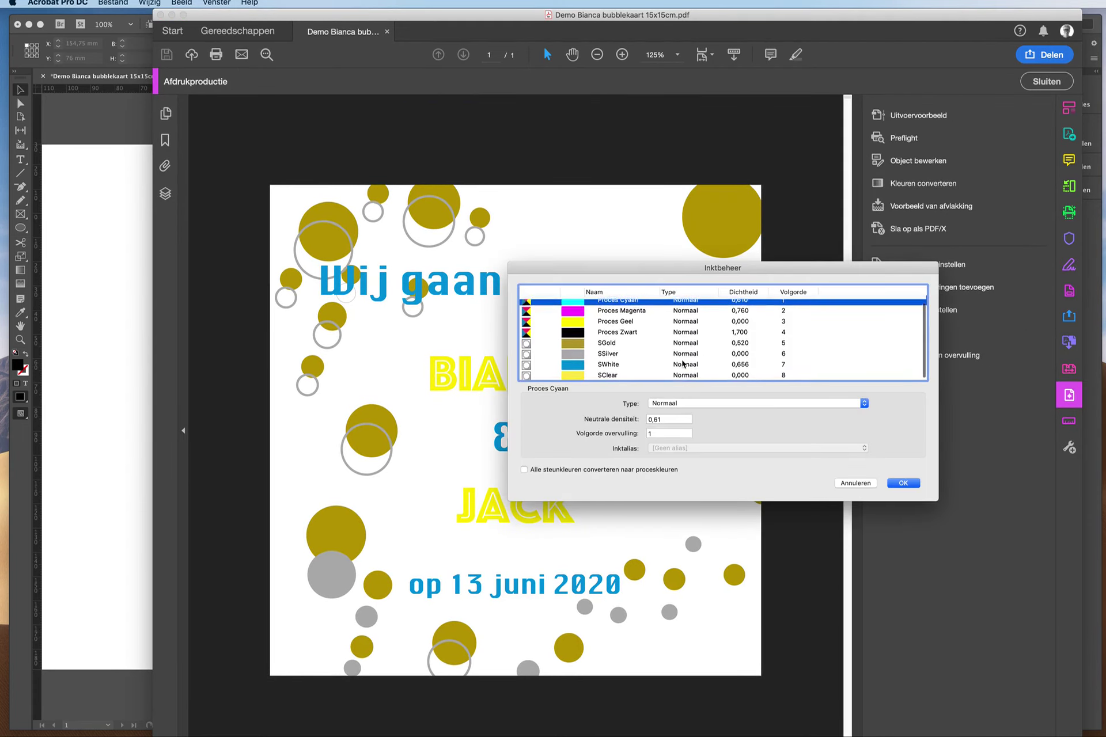
- Check the SGold, SSilver, SWhite and SClear inks by toggling each to process and back to spot, and accept the Ink Manager
left_click(527, 343)
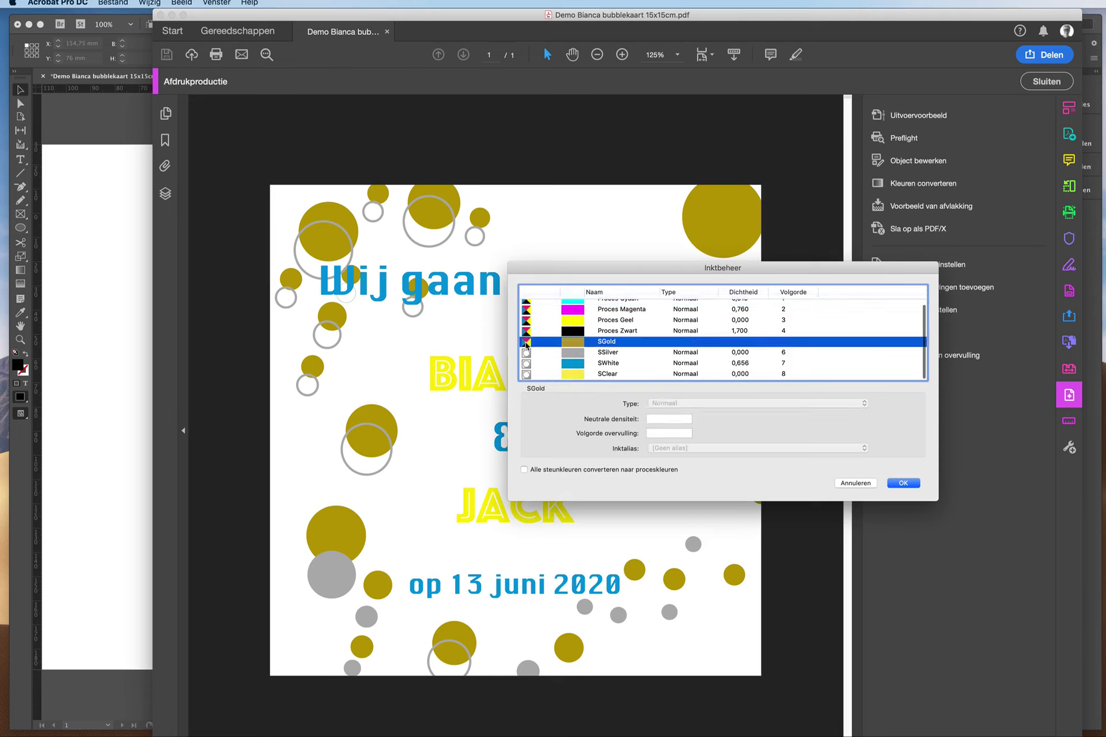
left_click(527, 343)
left_click(527, 343)
left_click(526, 343)
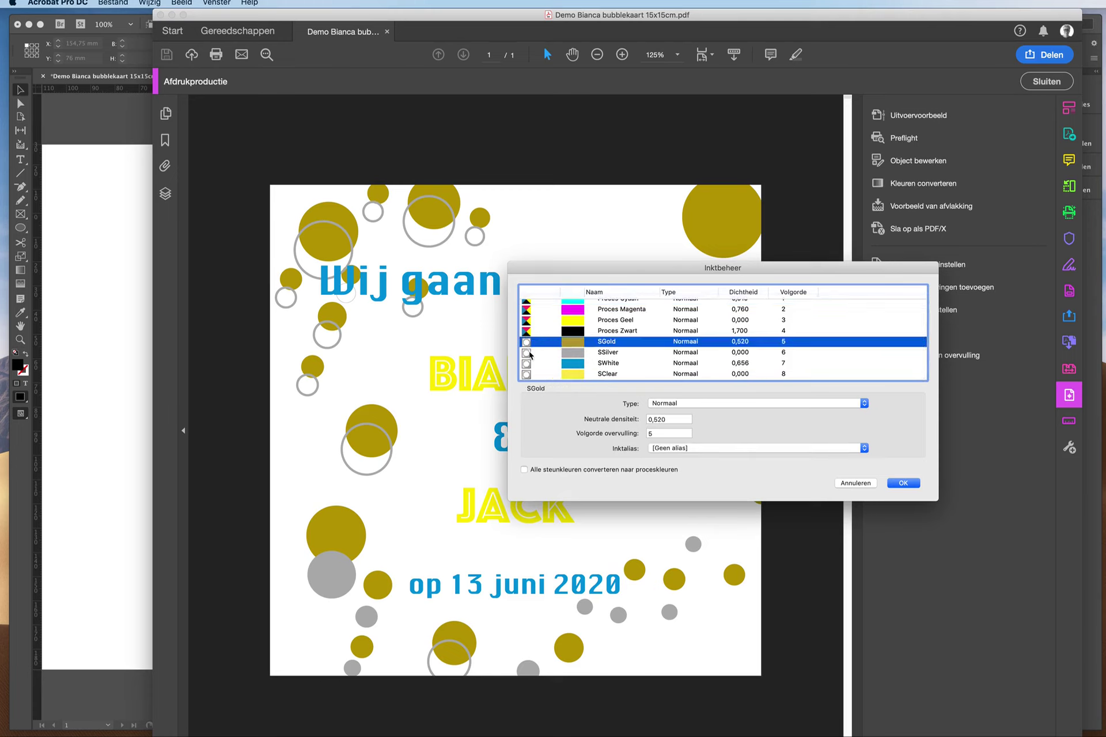
left_click(580, 352)
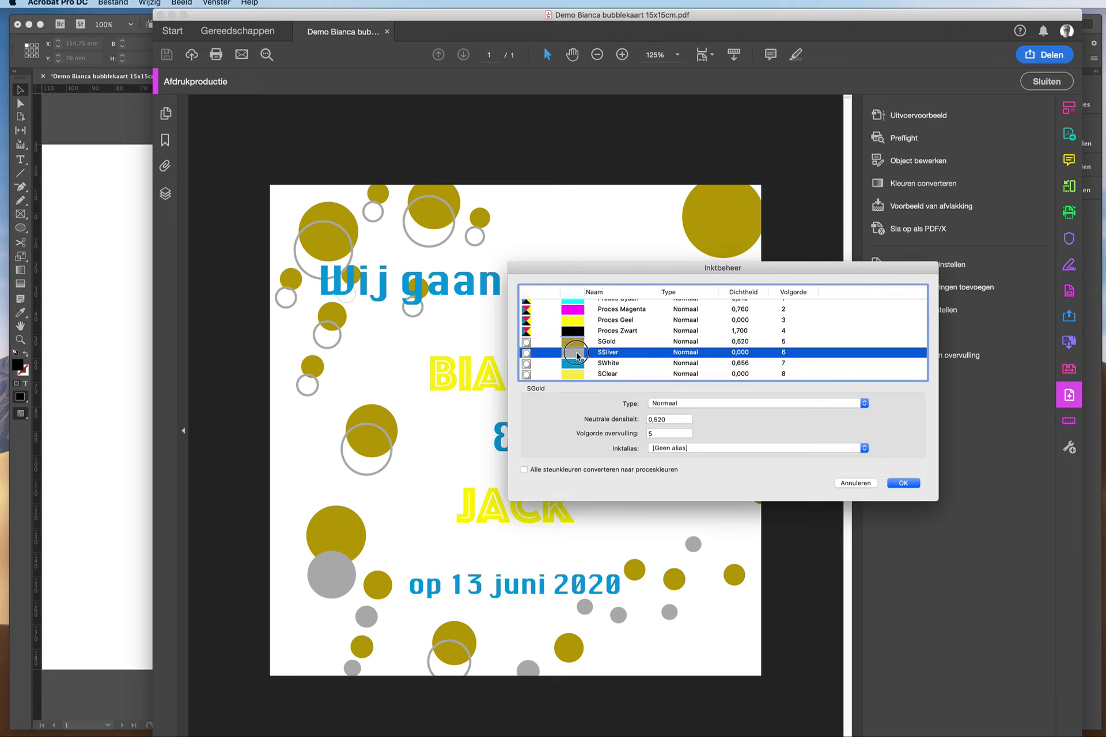
left_click(526, 352)
left_click(525, 353)
left_click(526, 375)
left_click(526, 375)
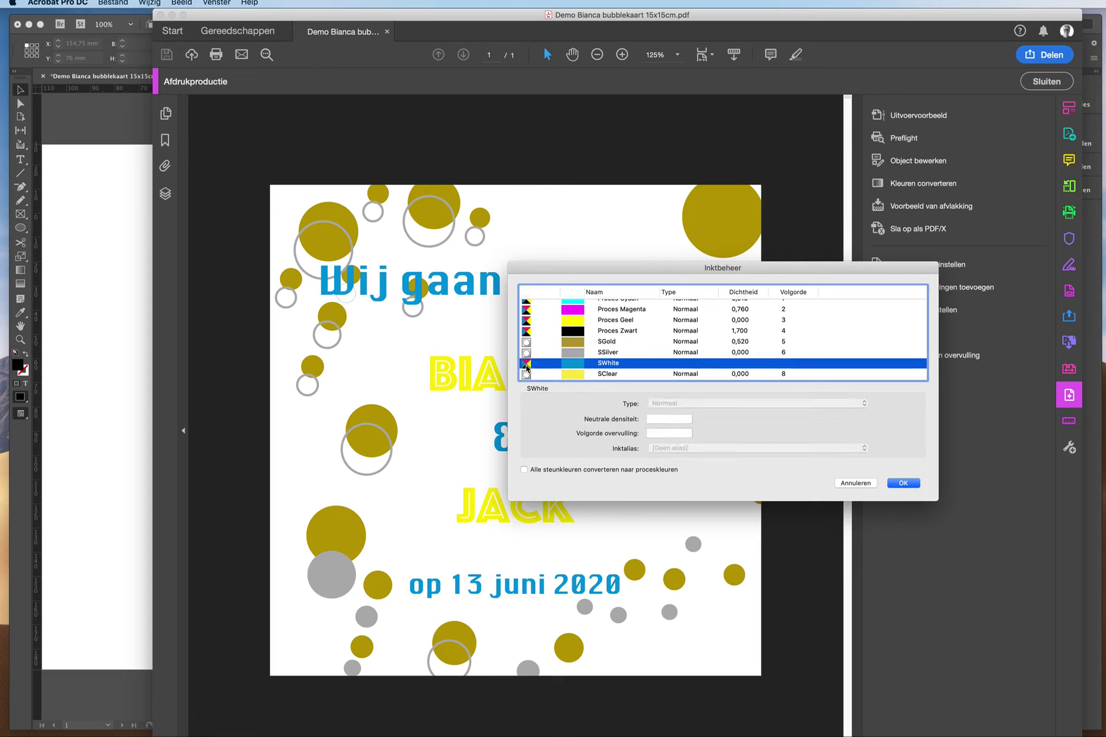
left_click(526, 374)
left_click(527, 374)
left_click(526, 375)
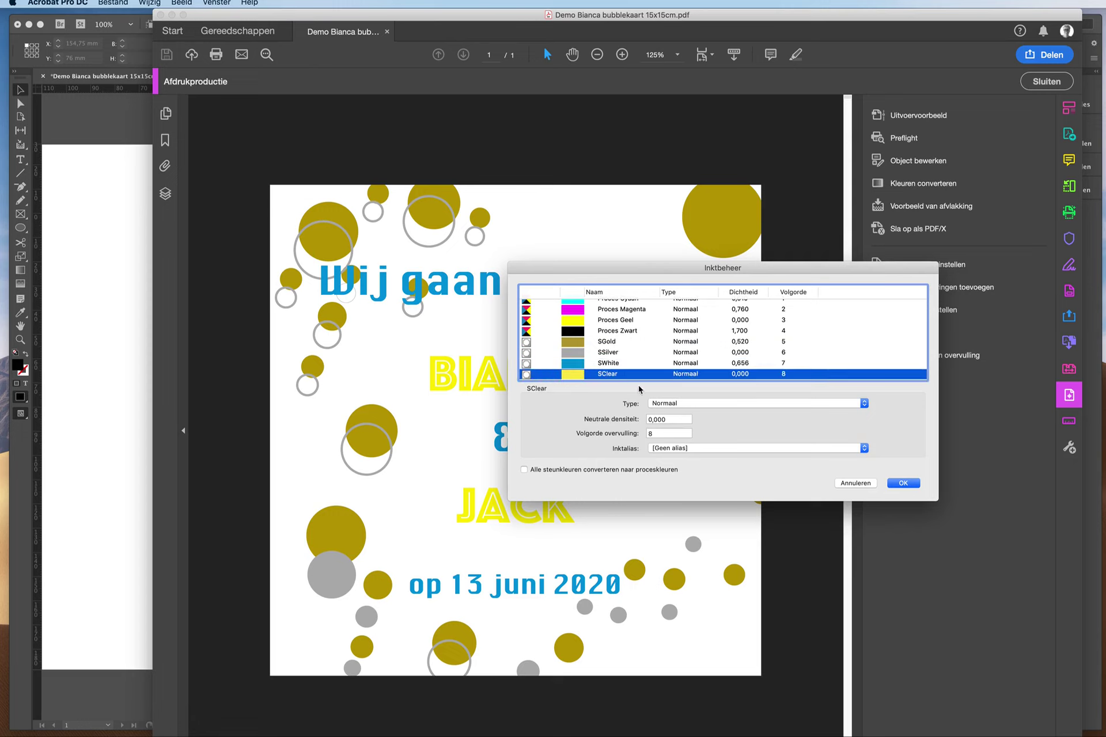
left_click(914, 486)
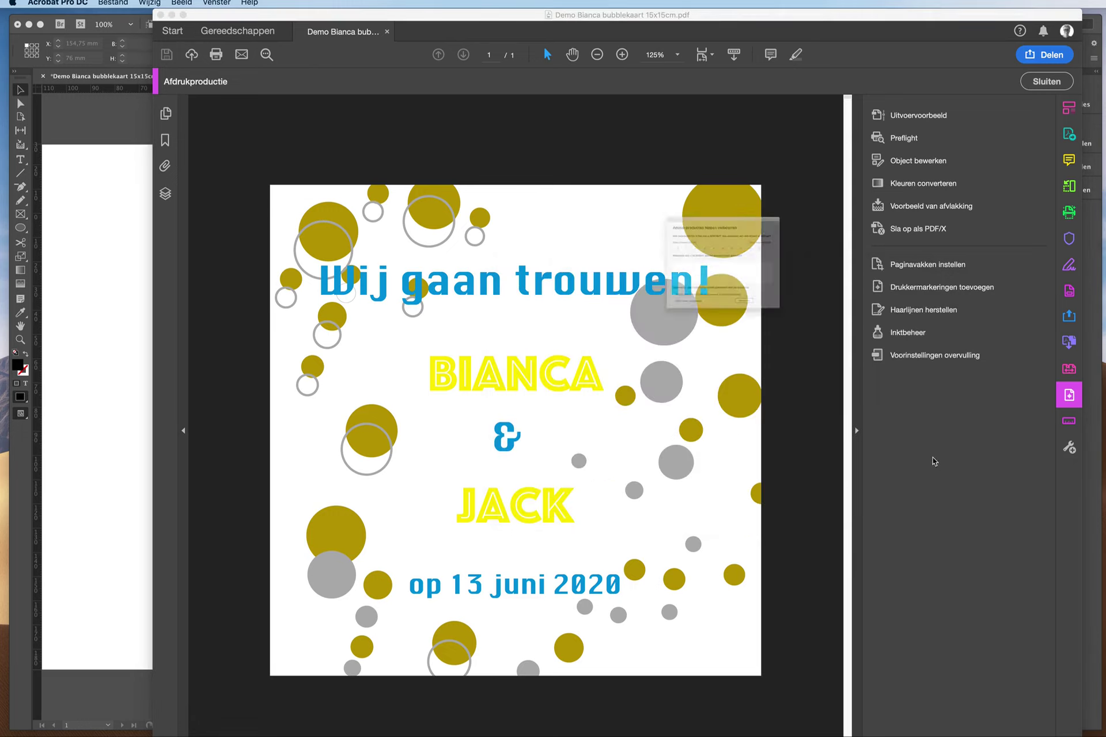